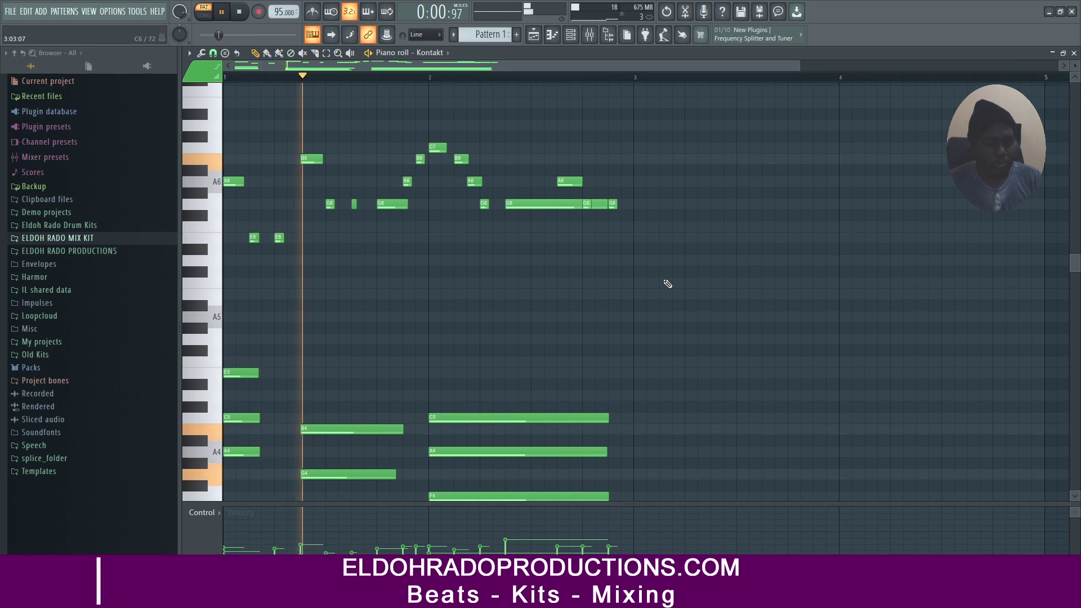
- Duplicate all notes of the Kontakt part directly after themselves, stop playback and close the piano roll
{"action": "key", "text": "ctrl+a"}
{"action": "key", "text": "ctrl+b"}
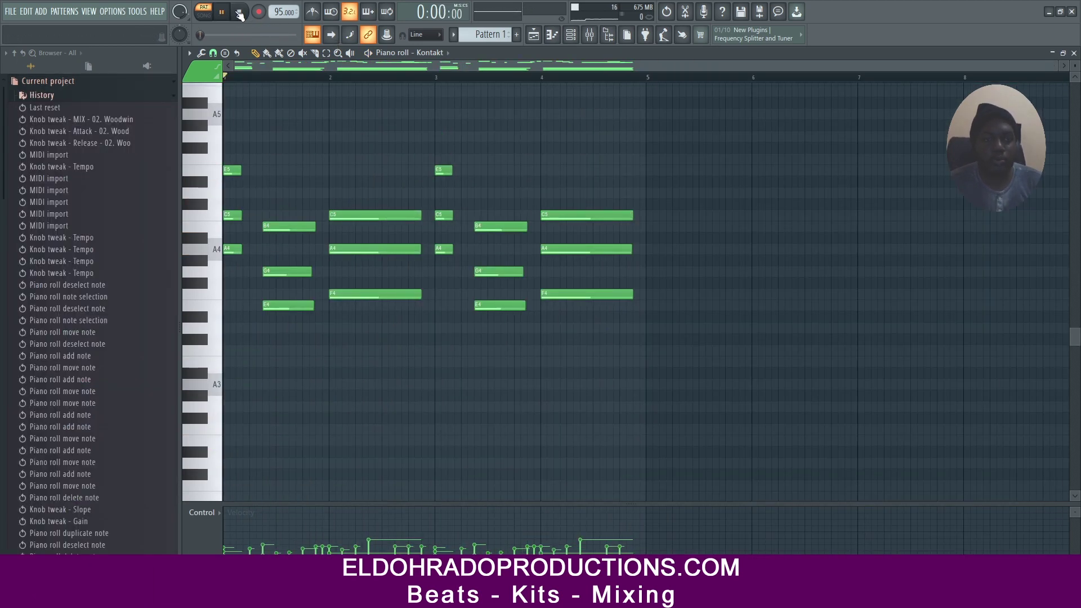
{"action": "left_click", "coordinate": [240, 12]}
{"action": "left_click", "coordinate": [1075, 53]}
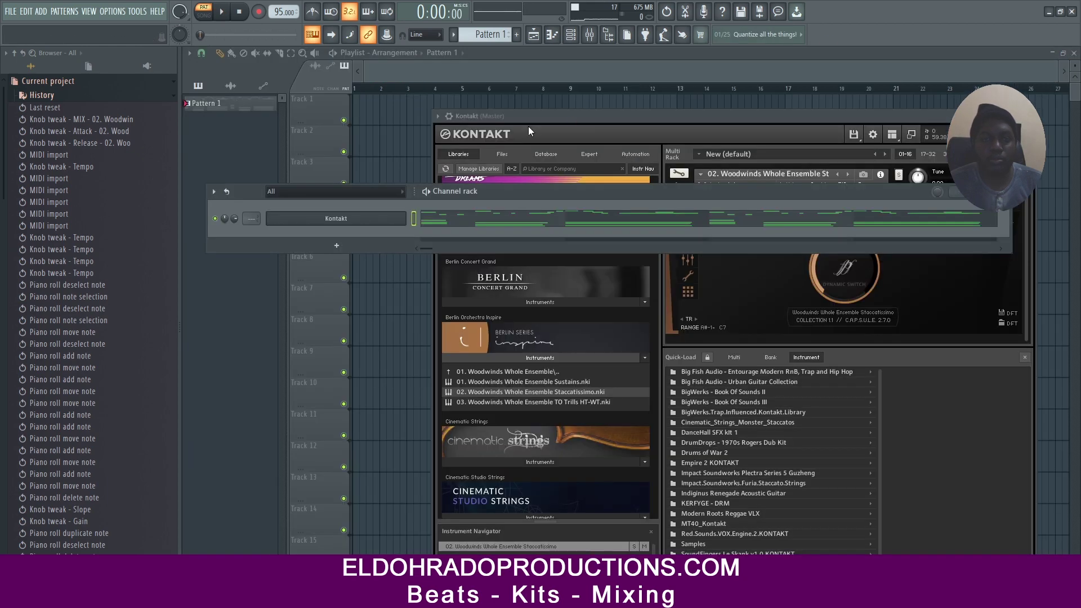
- Add a Sampler channel and copy the Kontakt channel's notes into it
{"action": "left_click", "coordinate": [349, 248]}
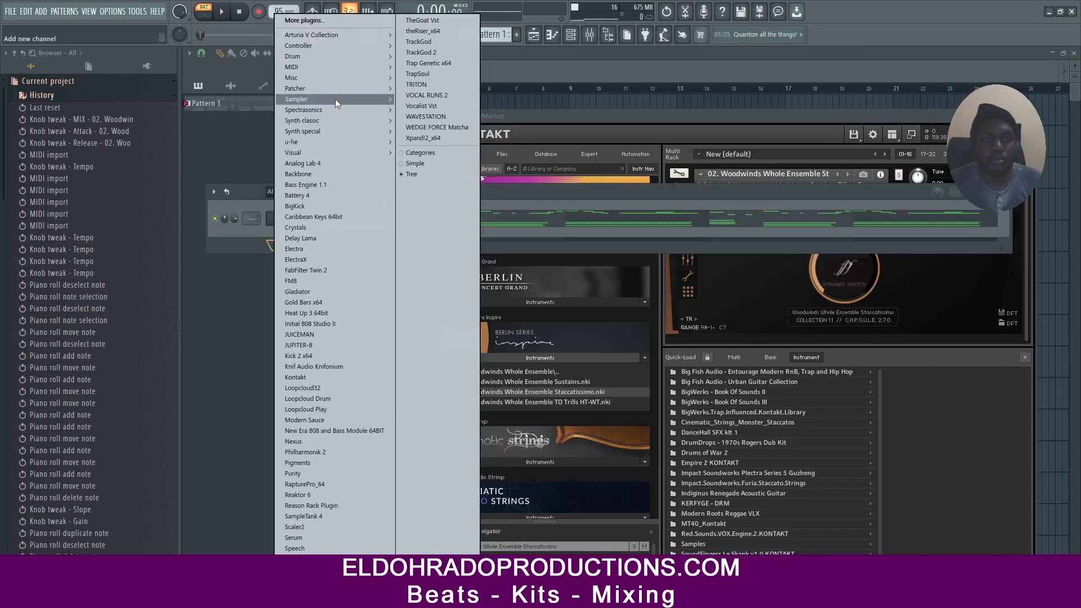
{"action": "left_click", "coordinate": [429, 120]}
{"action": "right_click", "coordinate": [353, 217]}
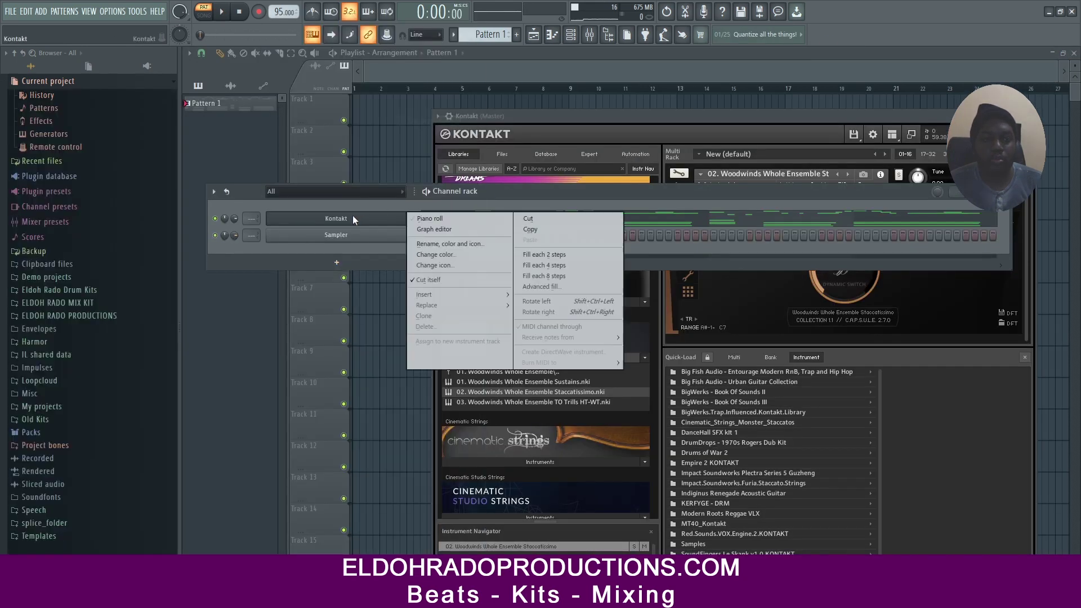
{"action": "left_click", "coordinate": [552, 229]}
{"action": "right_click", "coordinate": [355, 235]}
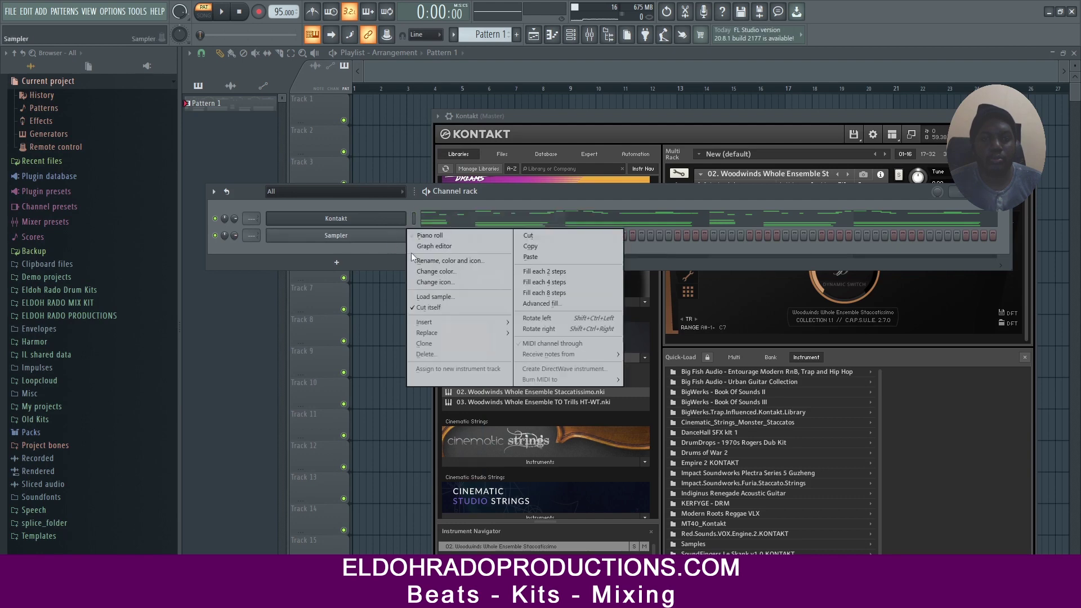
{"action": "left_click", "coordinate": [533, 257]}
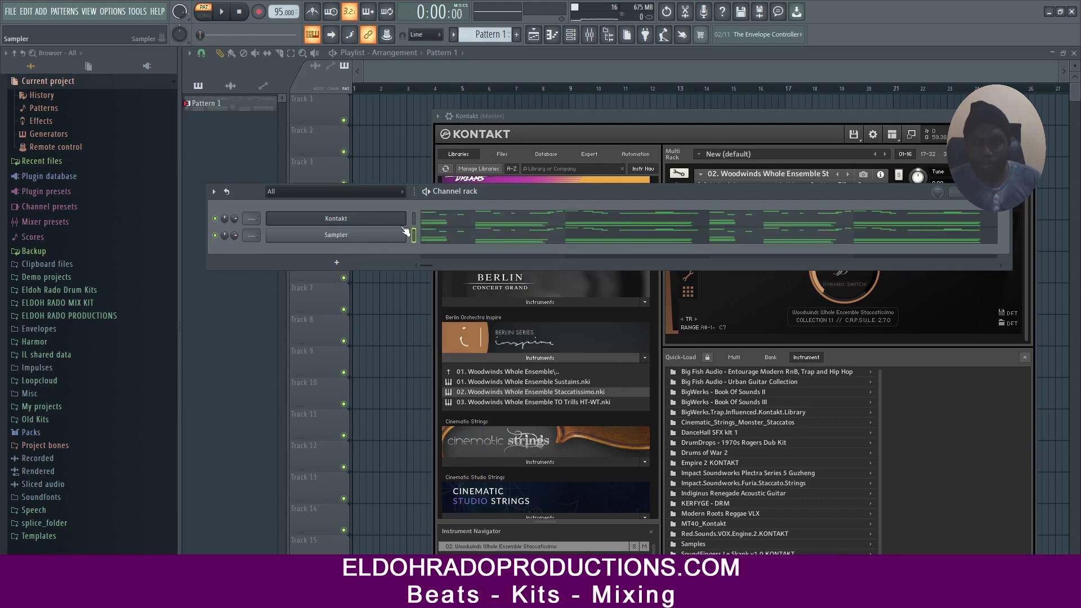
- Clone the Kontakt channel and close the clone's plugin window
{"action": "left_click_drag", "start_coordinate": [472, 199], "coordinate": [484, 190]}
{"action": "right_click", "coordinate": [360, 213]}
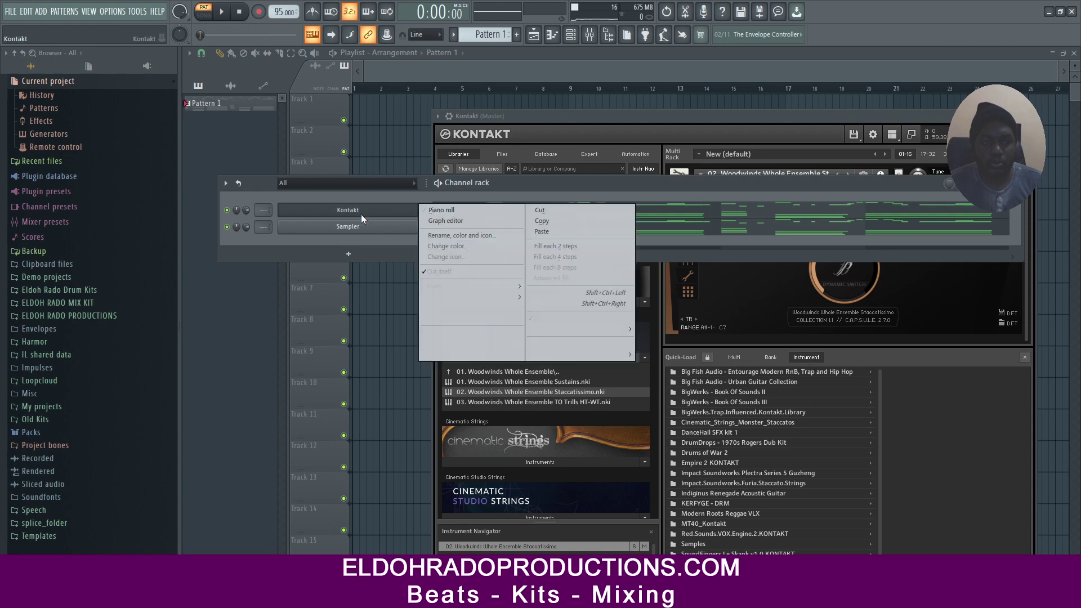
{"action": "left_click", "coordinate": [439, 307]}
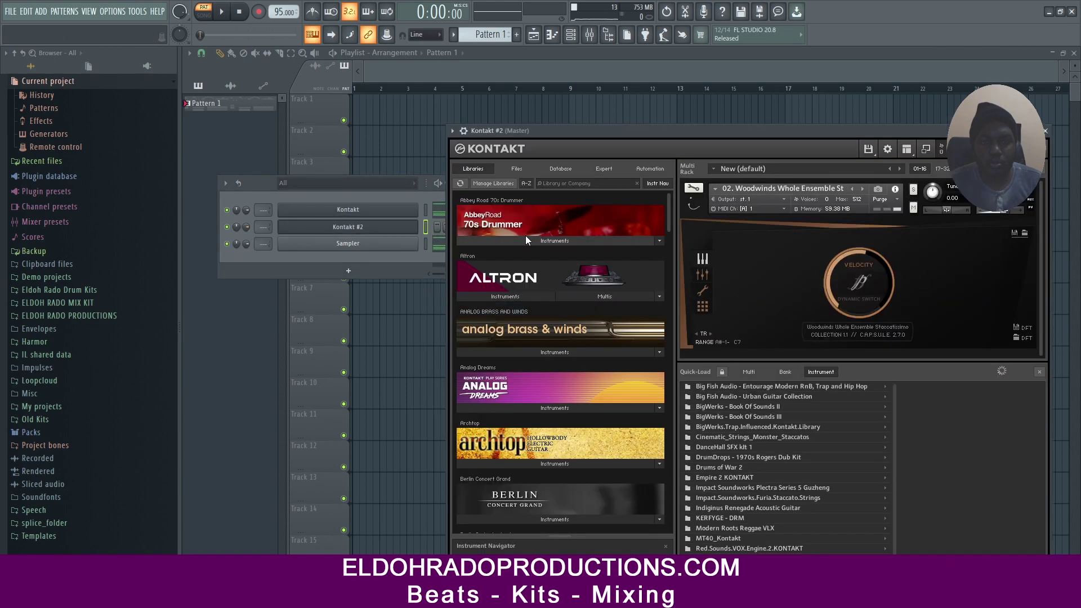
{"action": "left_click", "coordinate": [1048, 135]}
- Open the Kontakt #2 notes for editing and delete the high melody notes, keeping only the chords
{"action": "right_click", "coordinate": [350, 234]}
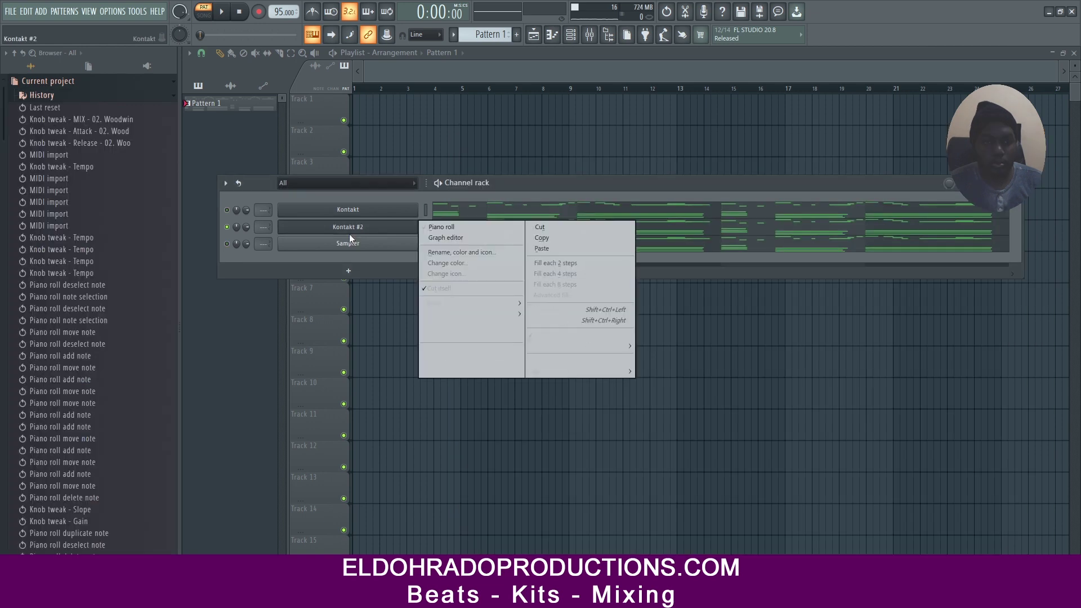
{"action": "left_click", "coordinate": [455, 231]}
{"action": "key", "text": "space"}
{"action": "left_click_drag", "start_coordinate": [671, 321], "coordinate": [130, 110]}
{"action": "key", "text": "Delete"}
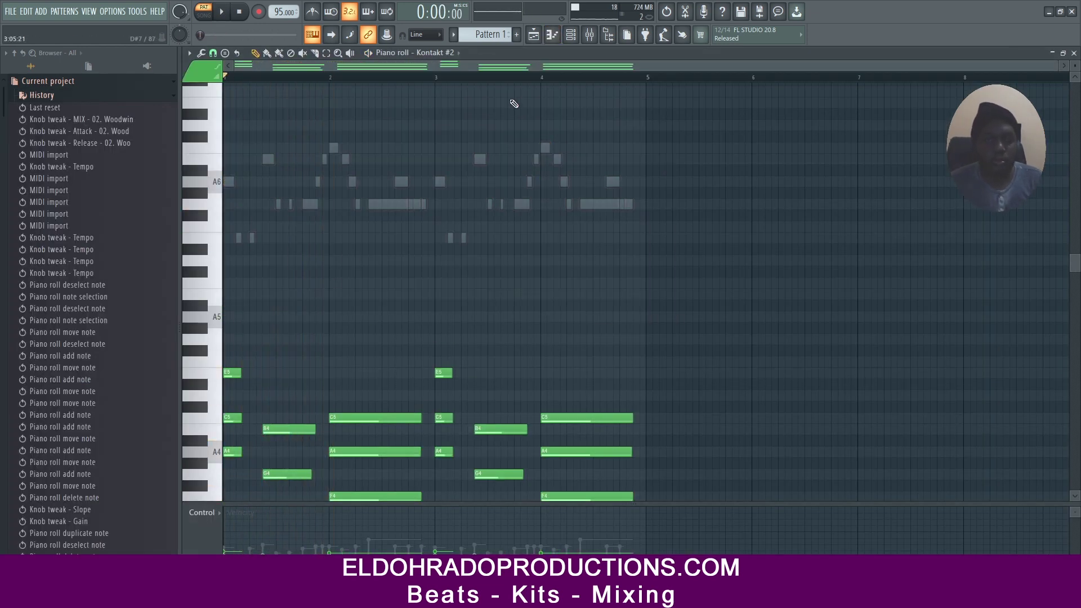
- Chop the Kontakt #2 chords in bars 1 and 2 into shorter hits and lower bar 2's last three A4 notes to G4
{"action": "left_click_drag", "start_coordinate": [1062, 66], "coordinate": [512, 96]}
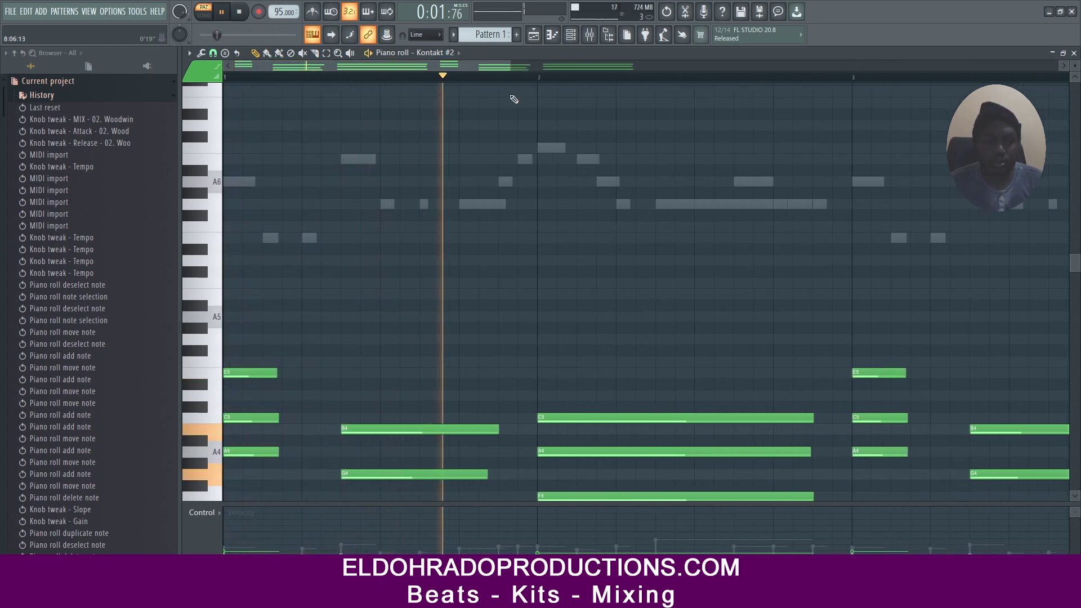
{"action": "scroll", "coordinate": [441, 198], "scroll_direction": "down", "scroll_amount": 4}
{"action": "key", "text": "space"}
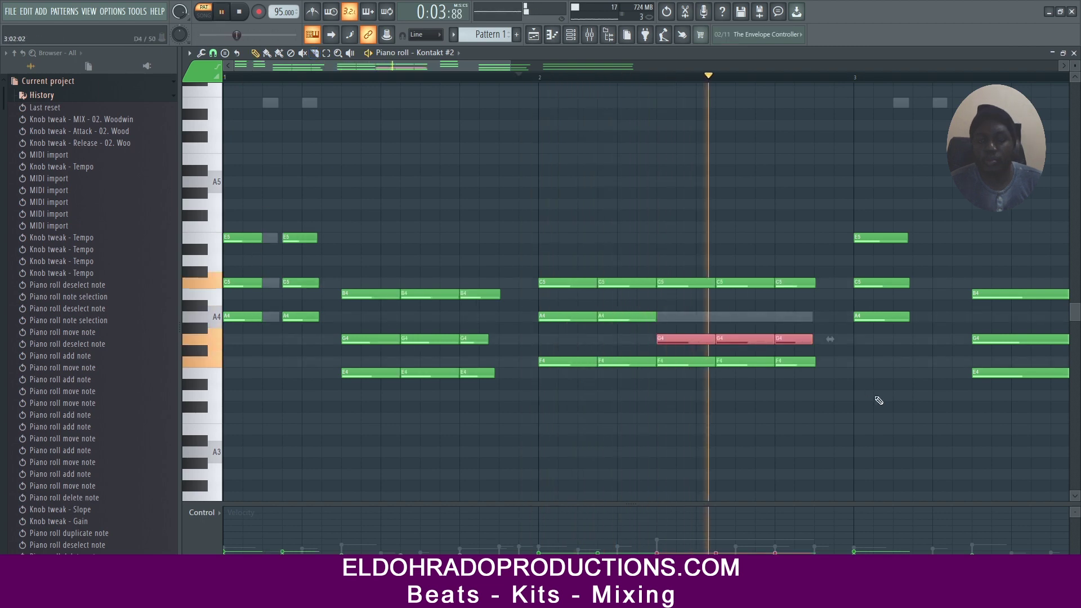
{"action": "key", "text": "space"}
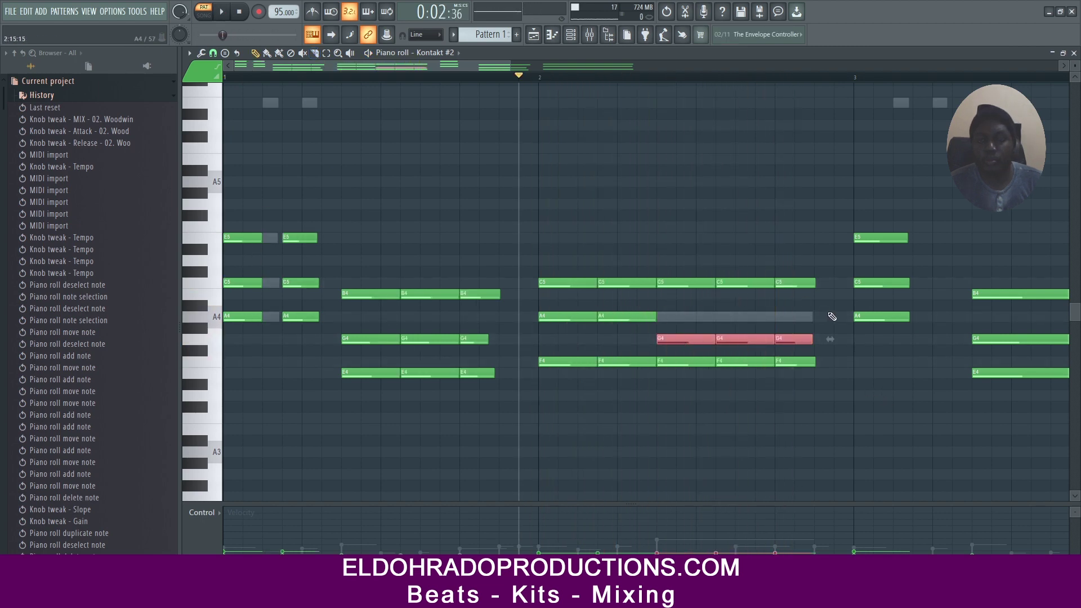
- Raise the last three C5 notes in bar 2 to D5 and play the chords back
{"action": "key", "text": "shift+Up"}
{"action": "key", "text": "shift+Up"}
{"action": "key", "text": "shift+Up"}
{"action": "key", "text": "shift+Up"}
{"action": "key", "text": "shift+Up"}
{"action": "key", "text": "shift+Up"}
{"action": "key", "text": "shift+Up"}
{"action": "key", "text": "space"}
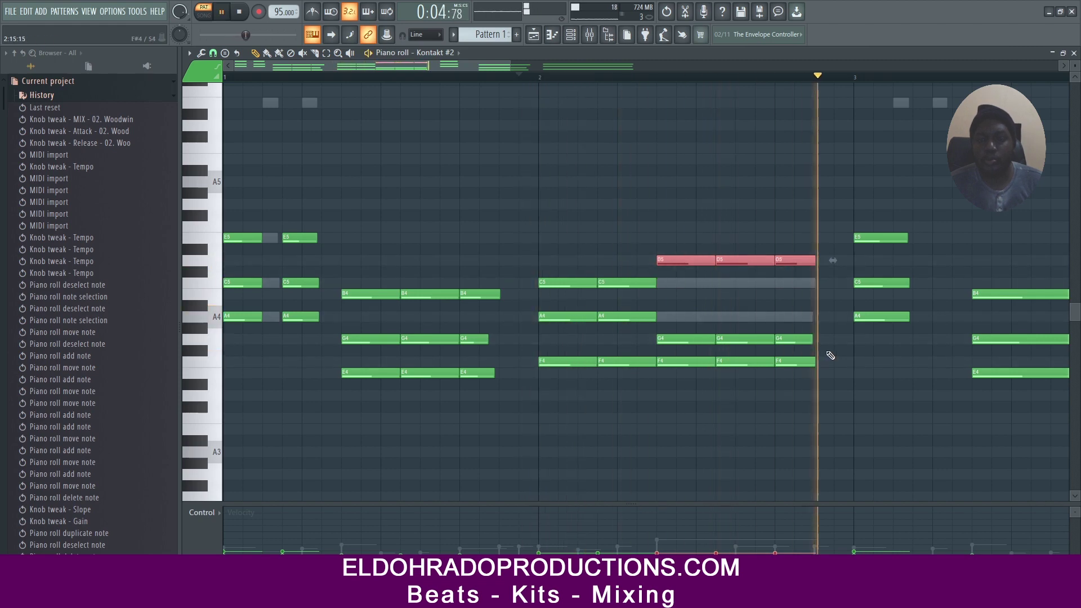
{"action": "key", "text": "space"}
- Delete the sustained chords in bars 3 and 4 and copy the chopped chords from bars 1 and 2 there
{"action": "left_click_drag", "start_coordinate": [510, 66], "coordinate": [818, 97]}
{"action": "left_click_drag", "start_coordinate": [817, 457], "coordinate": [527, 212]}
{"action": "key", "text": "Delete"}
{"action": "left_click_drag", "start_coordinate": [590, 435], "coordinate": [214, 166]}
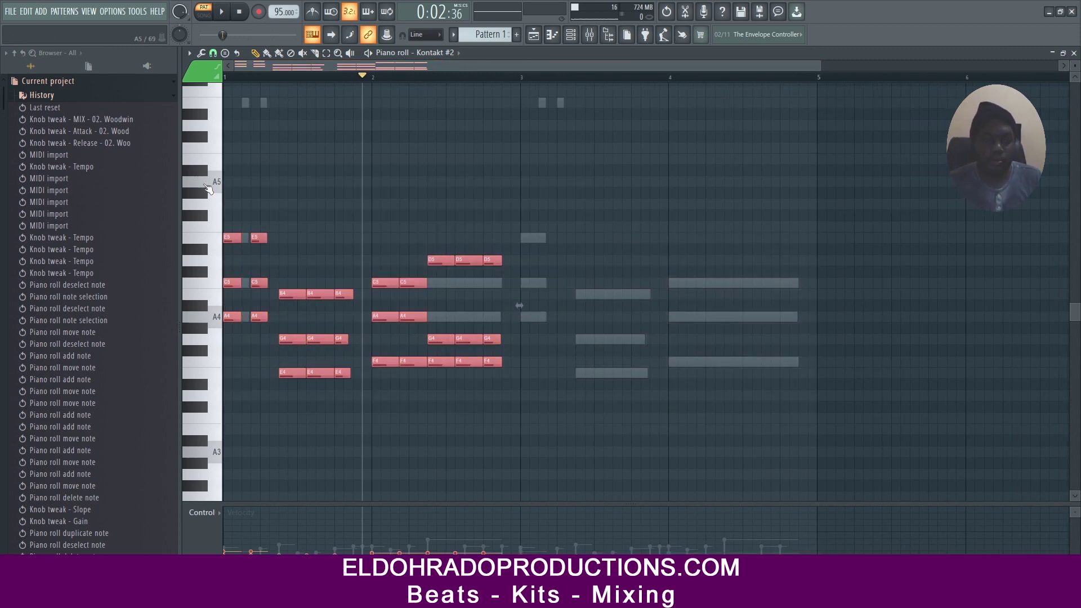
{"action": "left_click_drag", "start_coordinate": [229, 237], "coordinate": [525, 241]}
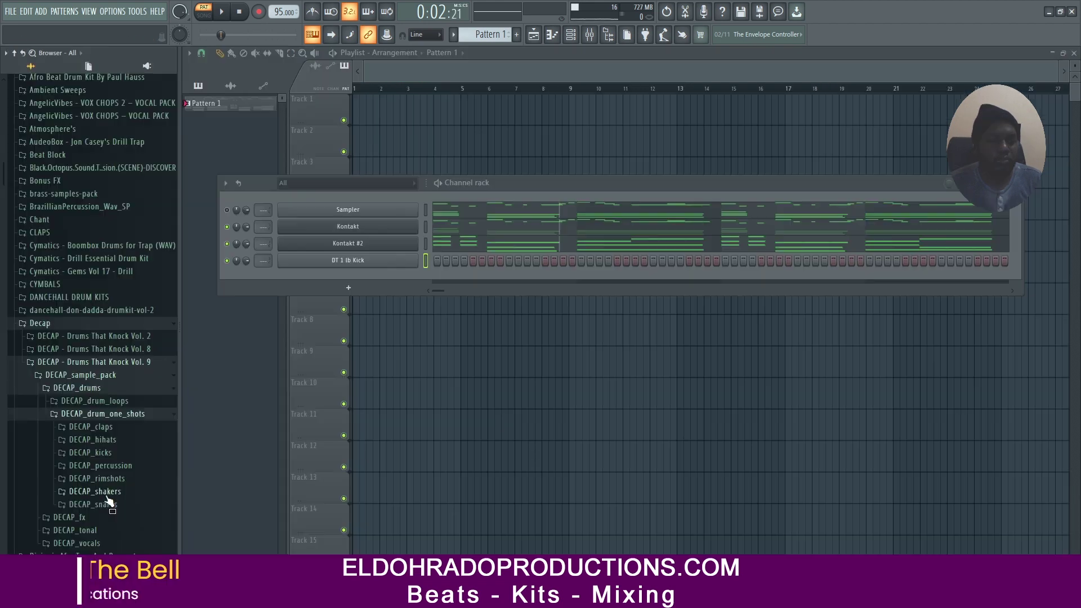
- Open the DECAP_snares folder and audition its snare samples
{"action": "left_click", "coordinate": [107, 505]}
{"action": "left_click", "coordinate": [109, 449]}
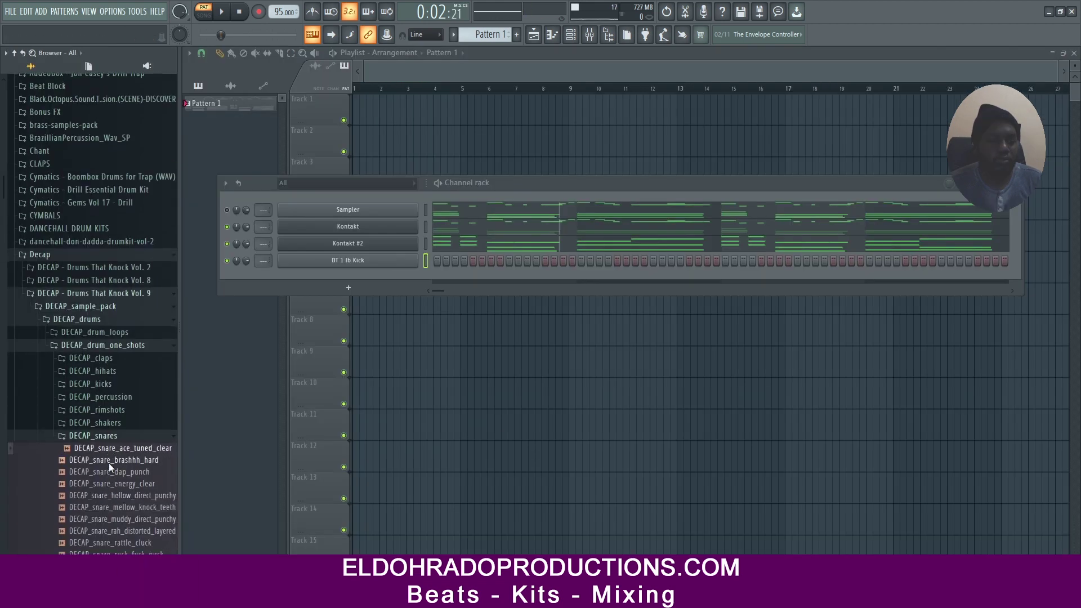
{"action": "left_click", "coordinate": [112, 487]}
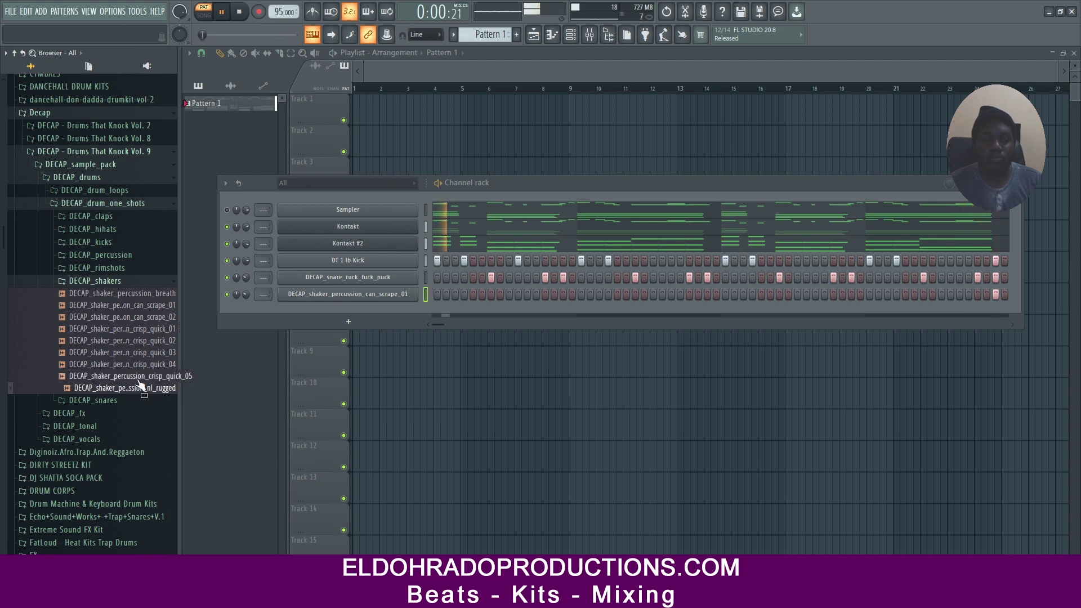
- Audition a DECAP shaker sample and the samples in the DECAP_rimshots folder against the playing beat
{"action": "left_click", "coordinate": [138, 380]}
{"action": "left_click", "coordinate": [98, 270]}
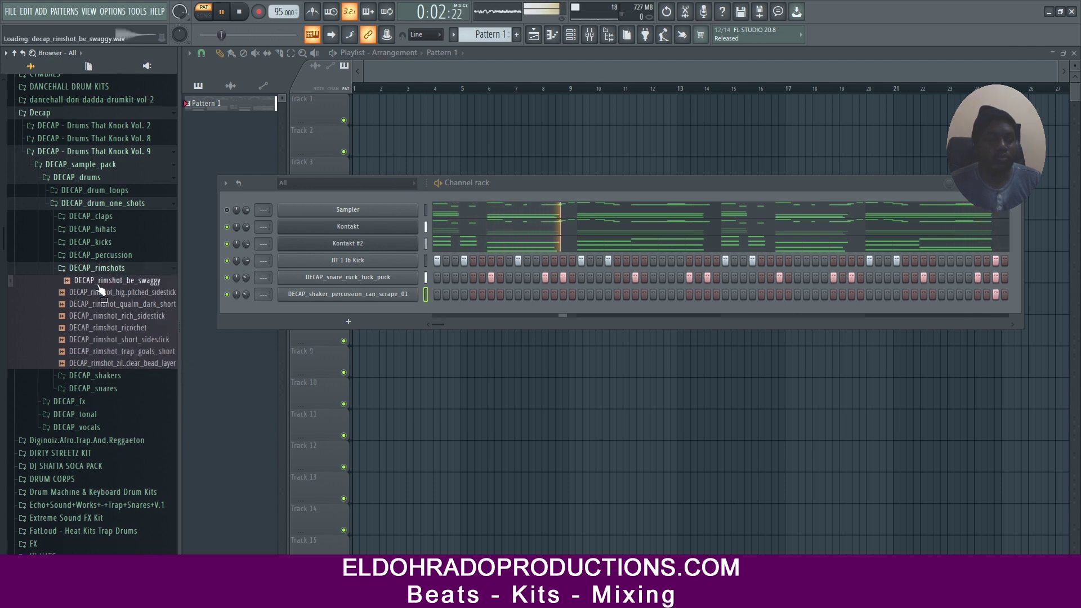
{"action": "left_click", "coordinate": [100, 293]}
{"action": "left_click", "coordinate": [101, 305]}
{"action": "left_click", "coordinate": [102, 316]}
{"action": "left_click", "coordinate": [102, 329]}
{"action": "left_click", "coordinate": [104, 341]}
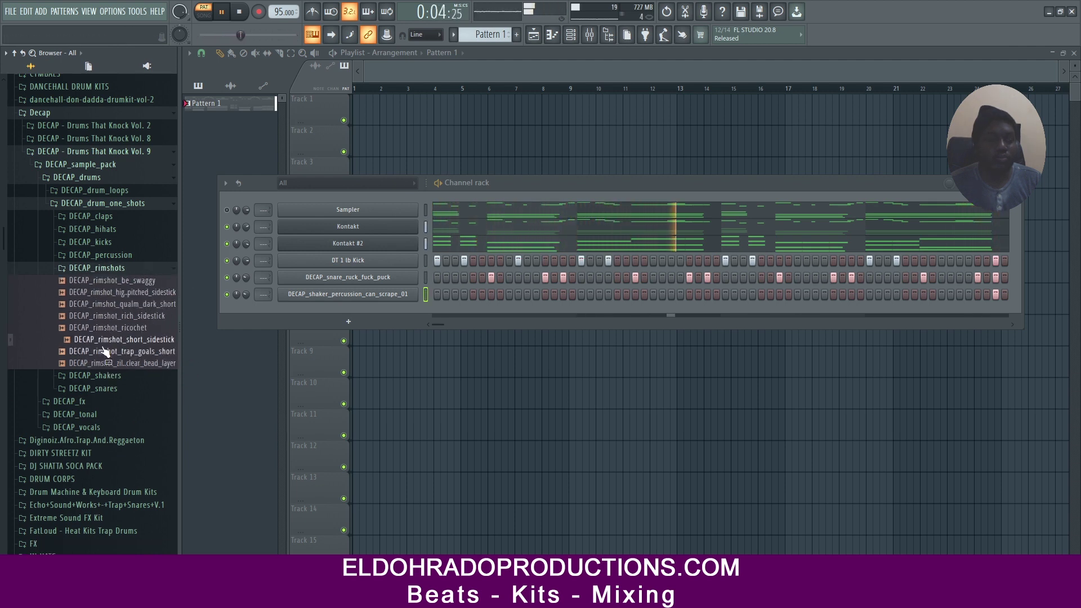
- Audition samples from the DECAP_percussion folder, including crisp_roll_01, bamboo_hit_06 and bamboo_hit_02
{"action": "left_click", "coordinate": [110, 256]}
{"action": "left_click", "coordinate": [115, 259]}
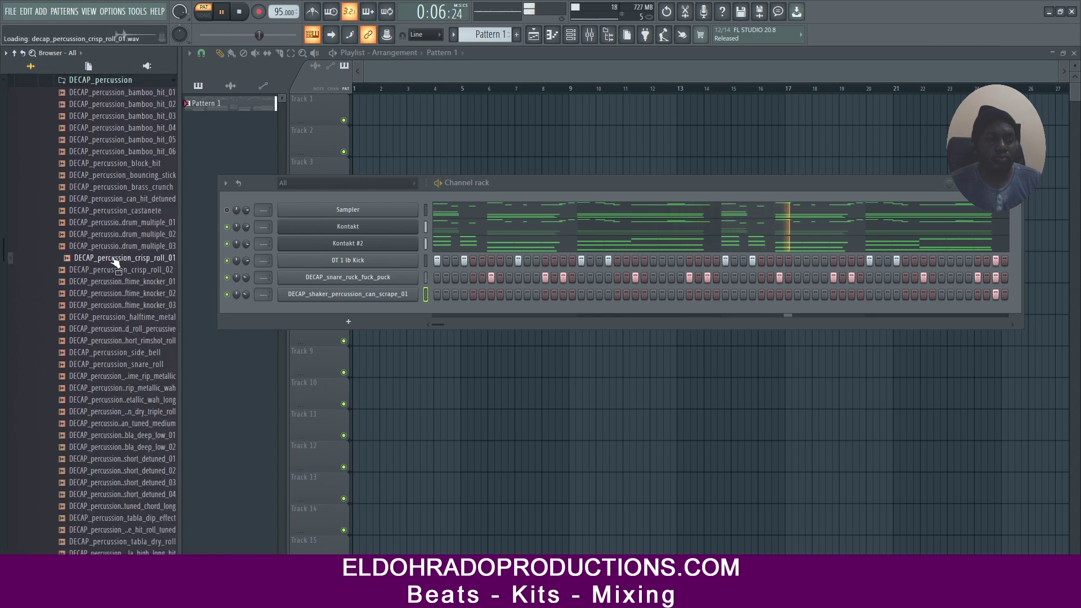
{"action": "left_click", "coordinate": [116, 223]}
{"action": "left_click", "coordinate": [115, 201]}
{"action": "left_click", "coordinate": [126, 154]}
{"action": "scroll", "coordinate": [133, 225], "scroll_direction": "up", "scroll_amount": 4}
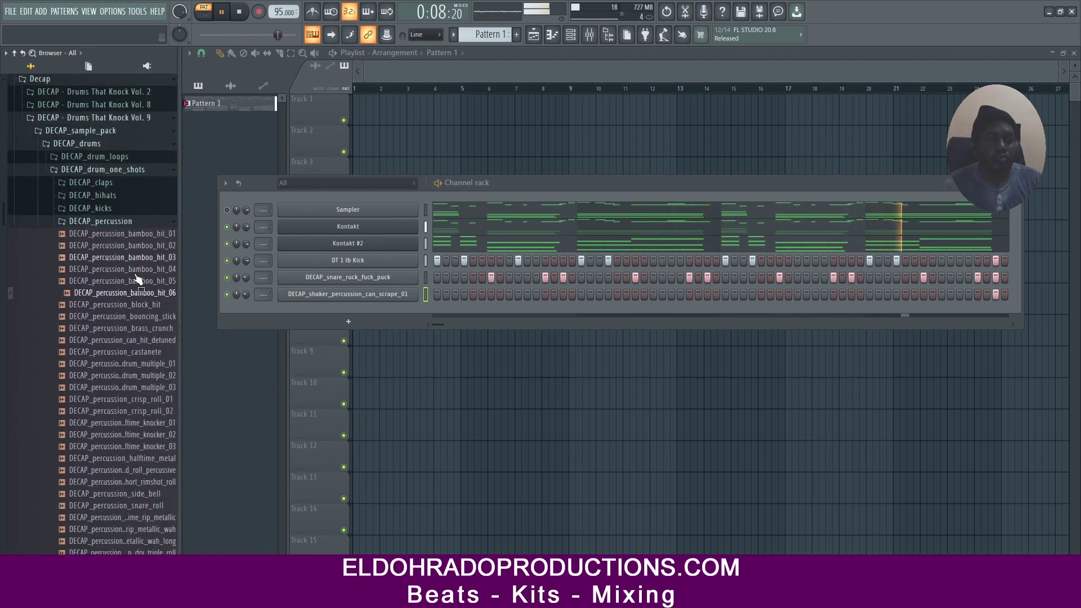
{"action": "left_click", "coordinate": [121, 246]}
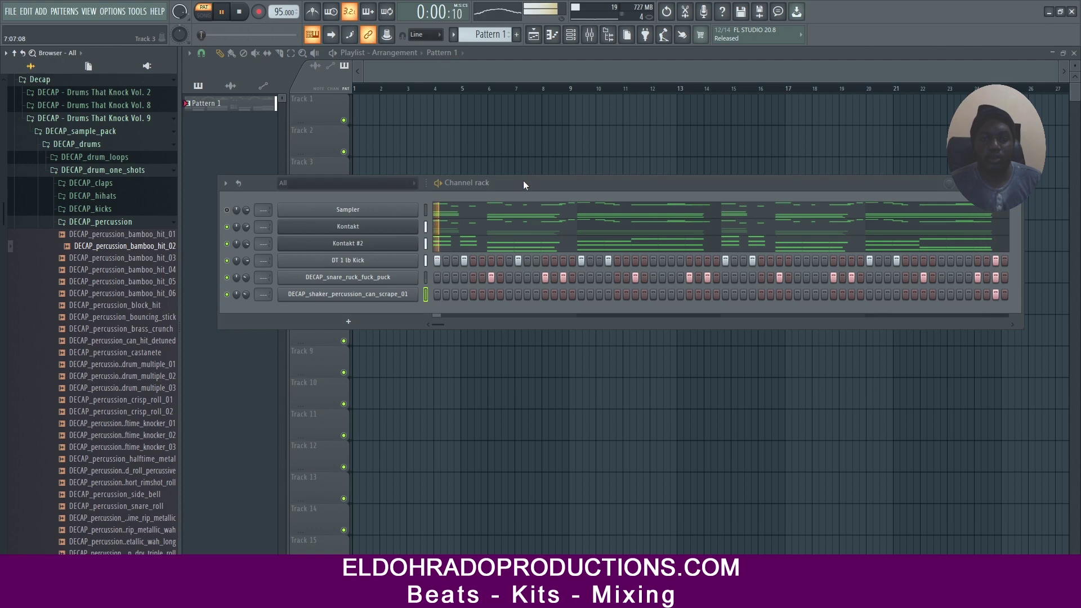
- Add an Xpand!2_x64 instrument channel and position its plugin window below the channel rack's upper rows
{"action": "left_click_drag", "start_coordinate": [522, 180], "coordinate": [529, 145]}
{"action": "left_click", "coordinate": [457, 141]}
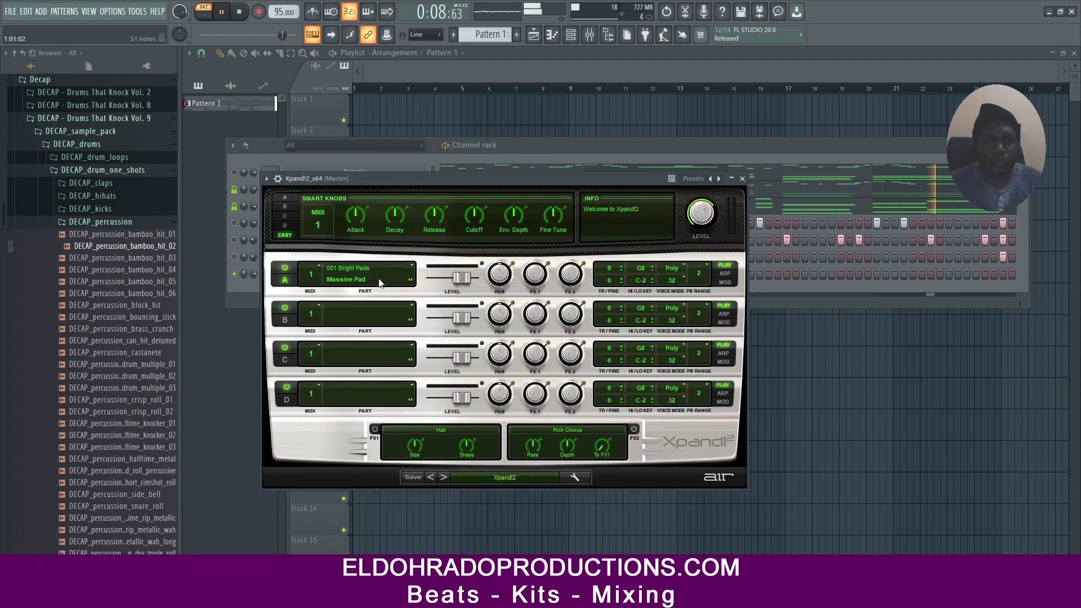
{"action": "left_click_drag", "start_coordinate": [438, 183], "coordinate": [494, 208]}
- Load a sound from the 007 Soft Leads category into part A of Xpand!2
{"action": "left_click", "coordinate": [417, 300]}
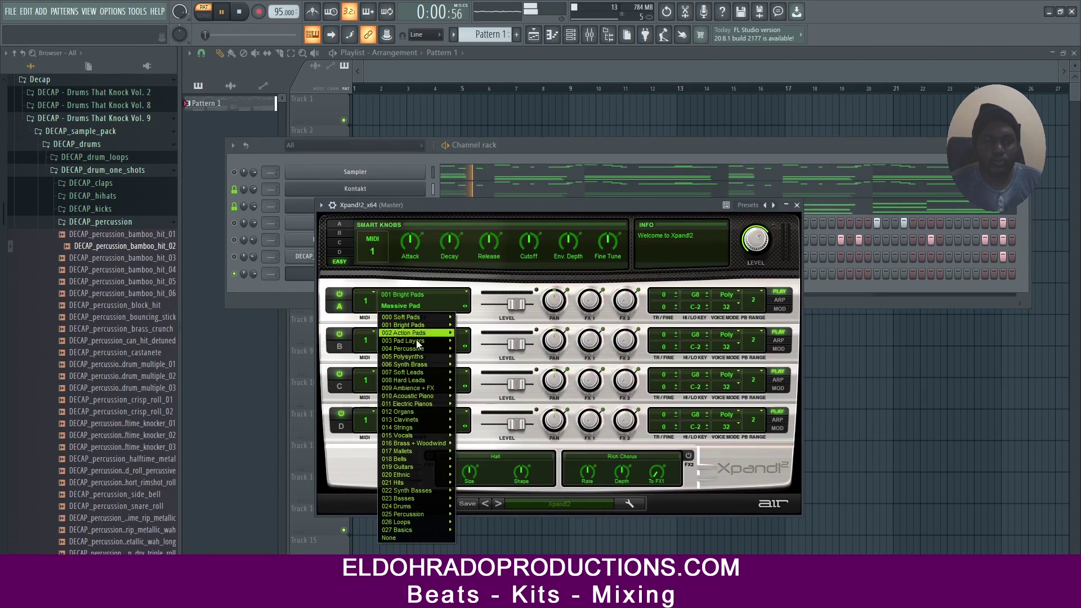
{"action": "mouse_move", "coordinate": [428, 372]}
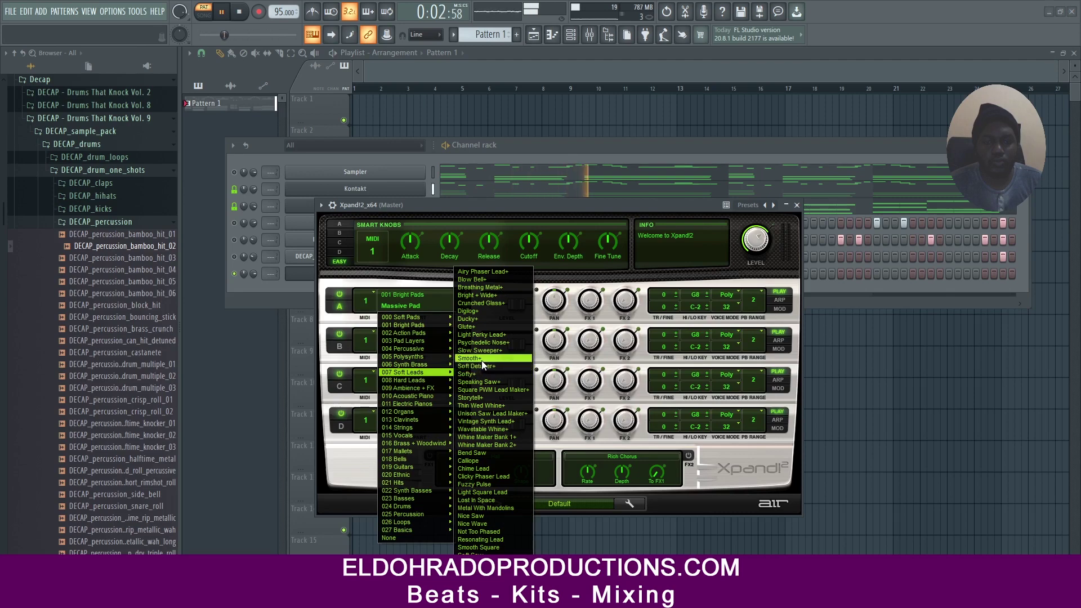
{"action": "left_click", "coordinate": [479, 366]}
- Copy the Kontakt channel's notes into the Xpand!2_x64 channel and load the 09 Marimba preset from 19 Mallets
{"action": "right_click", "coordinate": [390, 171]}
{"action": "right_click", "coordinate": [393, 190]}
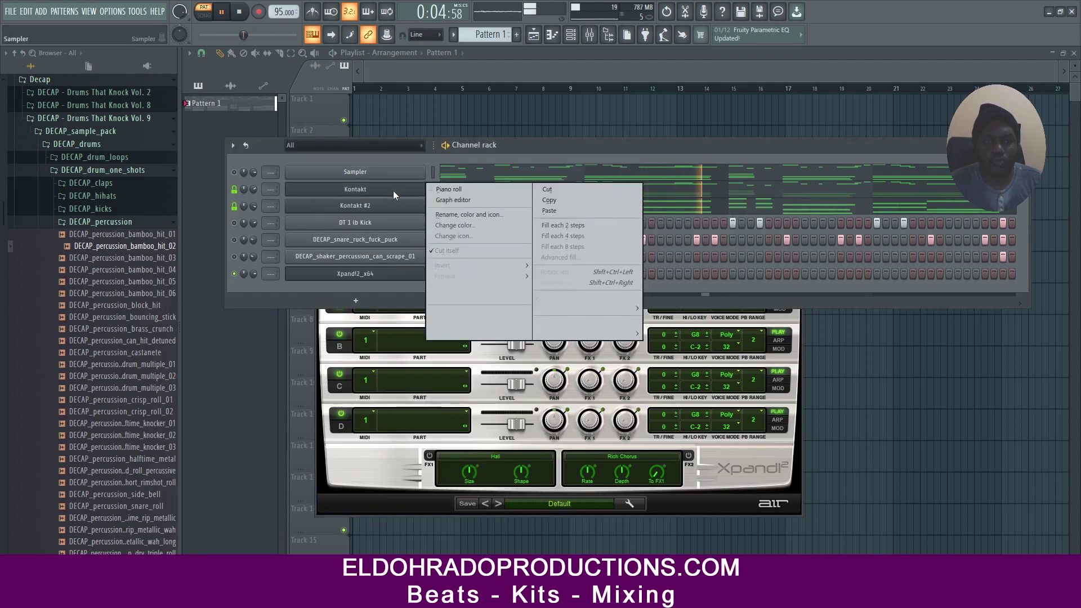
{"action": "left_click", "coordinate": [550, 200]}
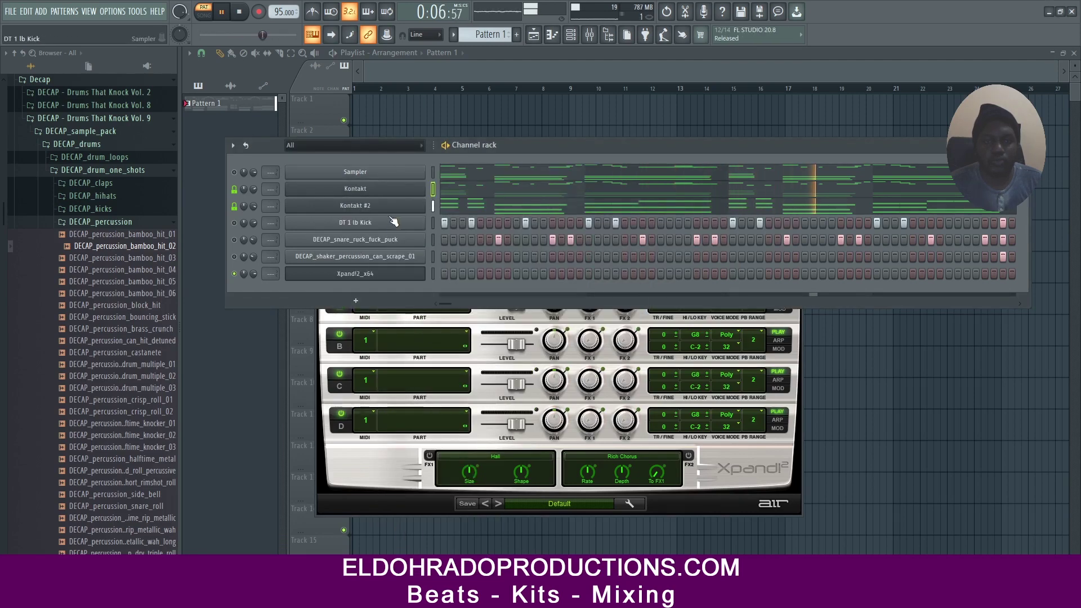
{"action": "right_click", "coordinate": [387, 274]}
{"action": "left_click", "coordinate": [555, 293]}
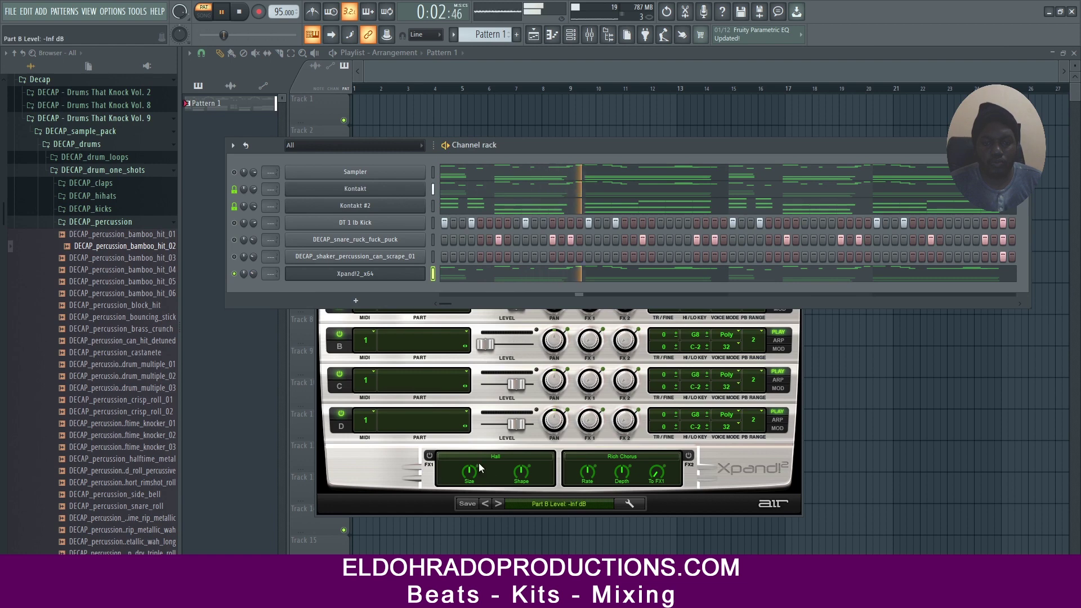
{"action": "left_click", "coordinate": [543, 504]}
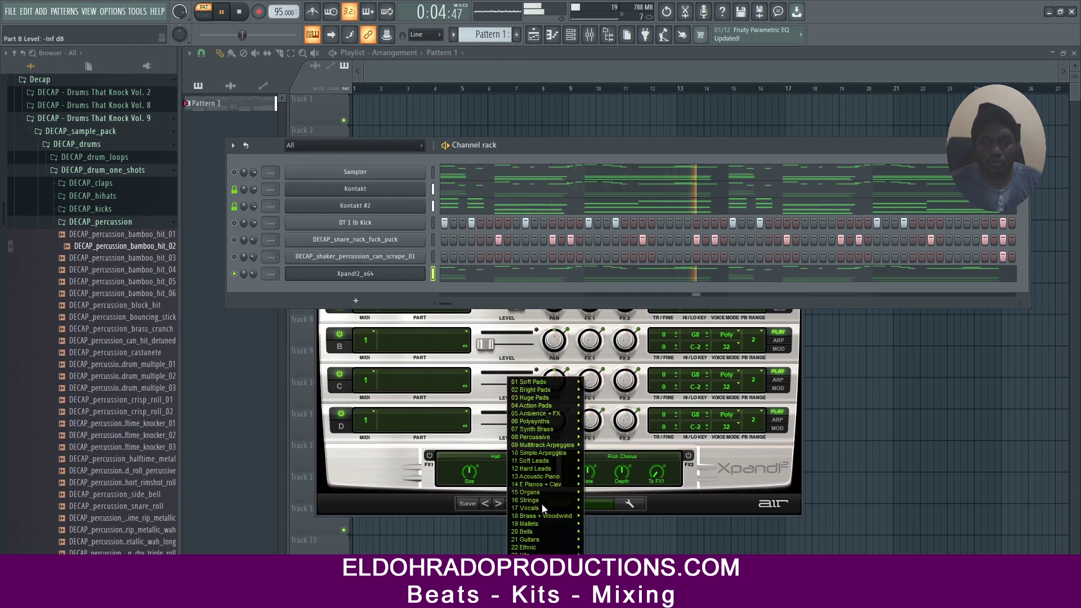
{"action": "mouse_move", "coordinate": [542, 541]}
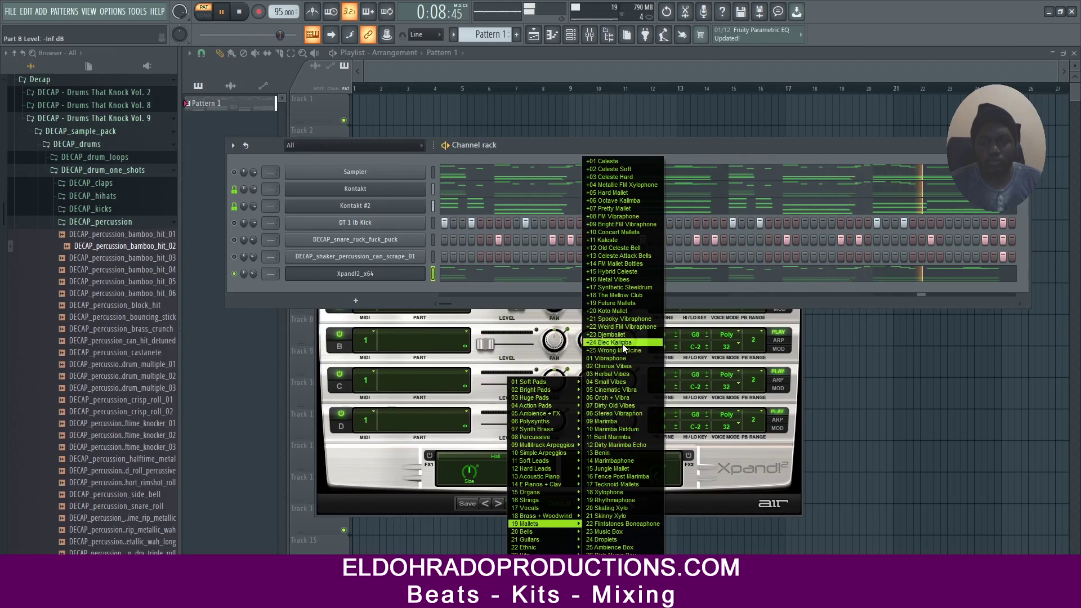
- Clone the Xpand!2_x64 channel and open the plugin window of the new Xpand!2_x64 #2 channel
{"action": "right_click", "coordinate": [351, 274]}
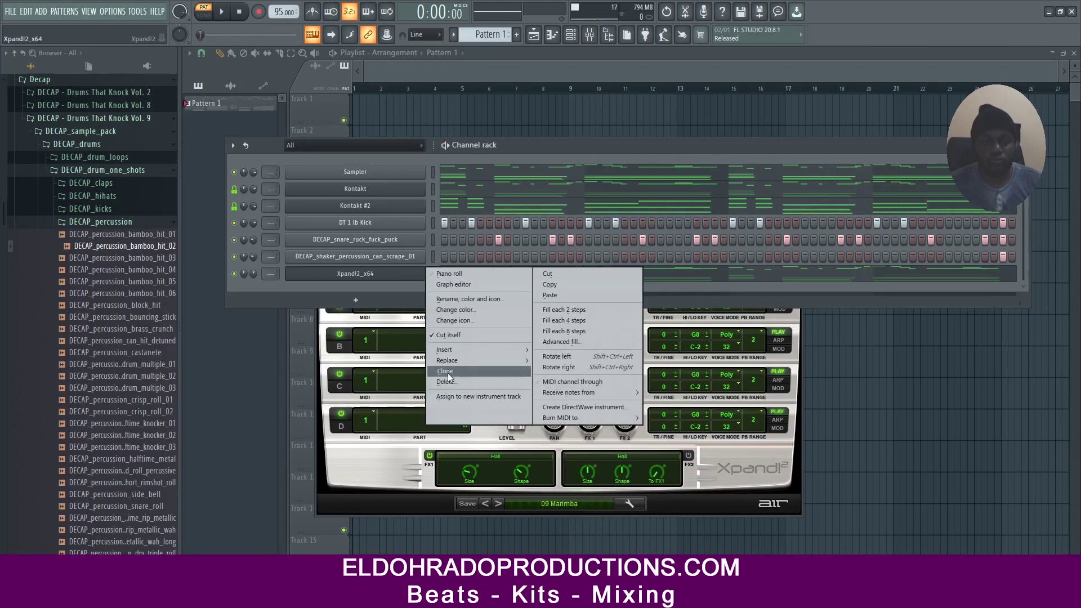
{"action": "left_click", "coordinate": [445, 372]}
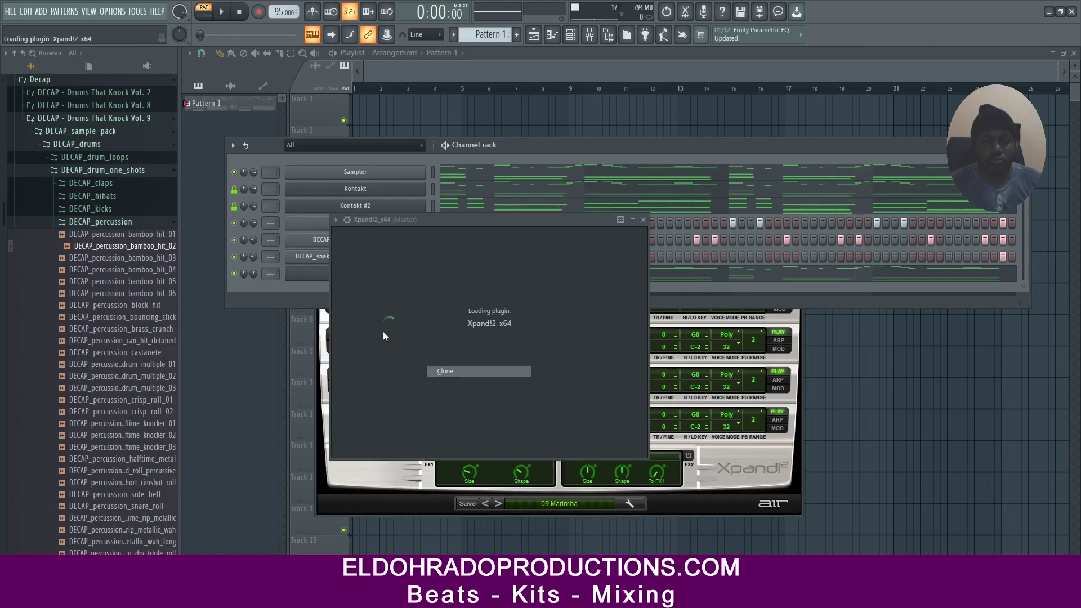
{"action": "left_click", "coordinate": [306, 296]}
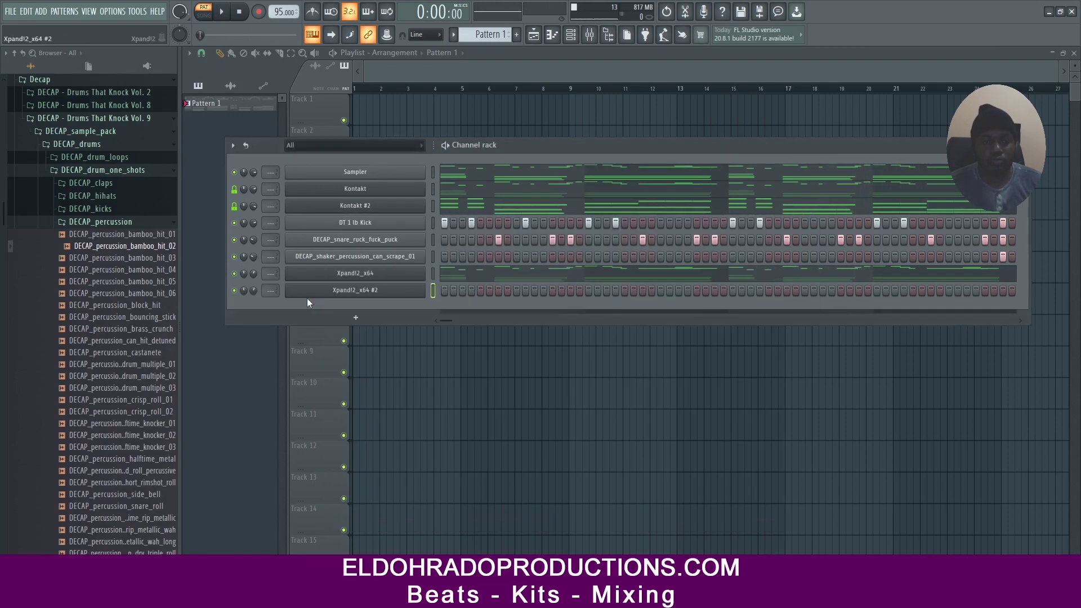
{"action": "left_click", "coordinate": [369, 293]}
- Load the Smooth+ sound from 007 Soft Leads into part A of Xpand!2_x64 #2 and close the plugin
{"action": "left_click", "coordinate": [426, 309]}
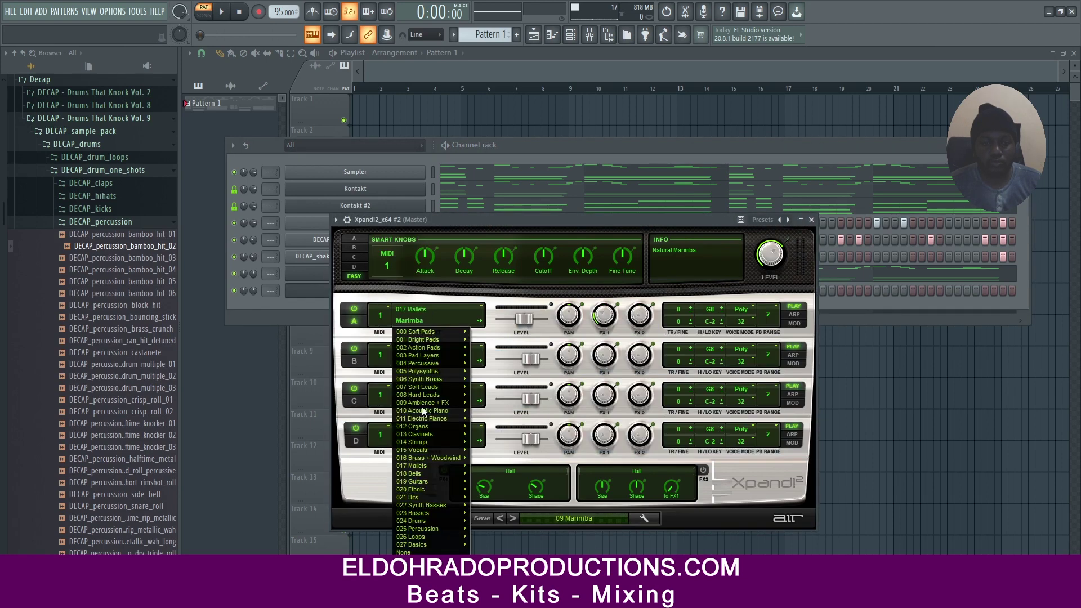
{"action": "mouse_move", "coordinate": [434, 388]}
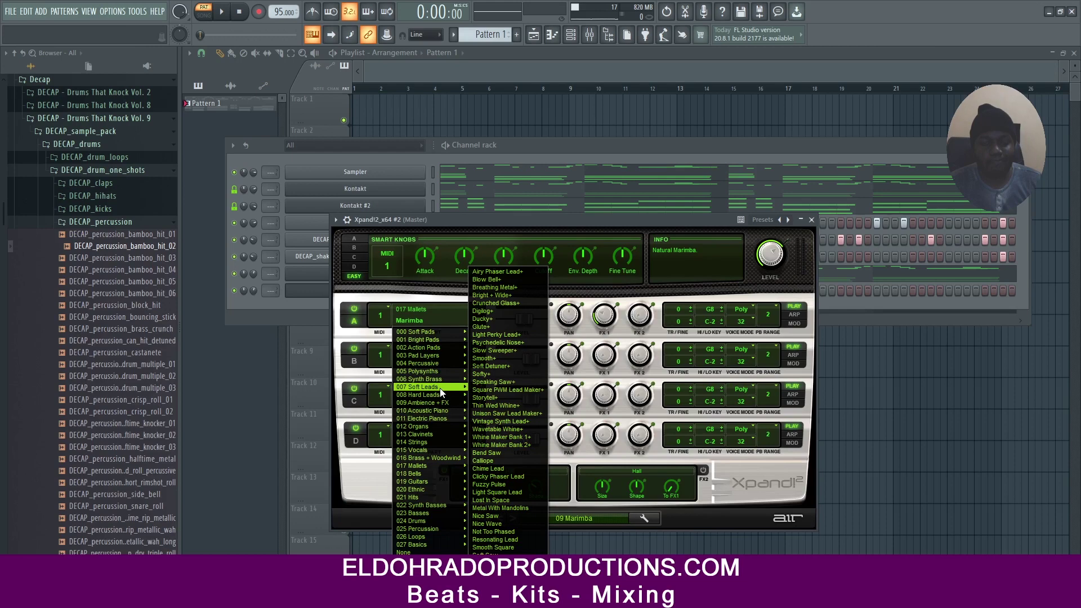
{"action": "left_click", "coordinate": [498, 359]}
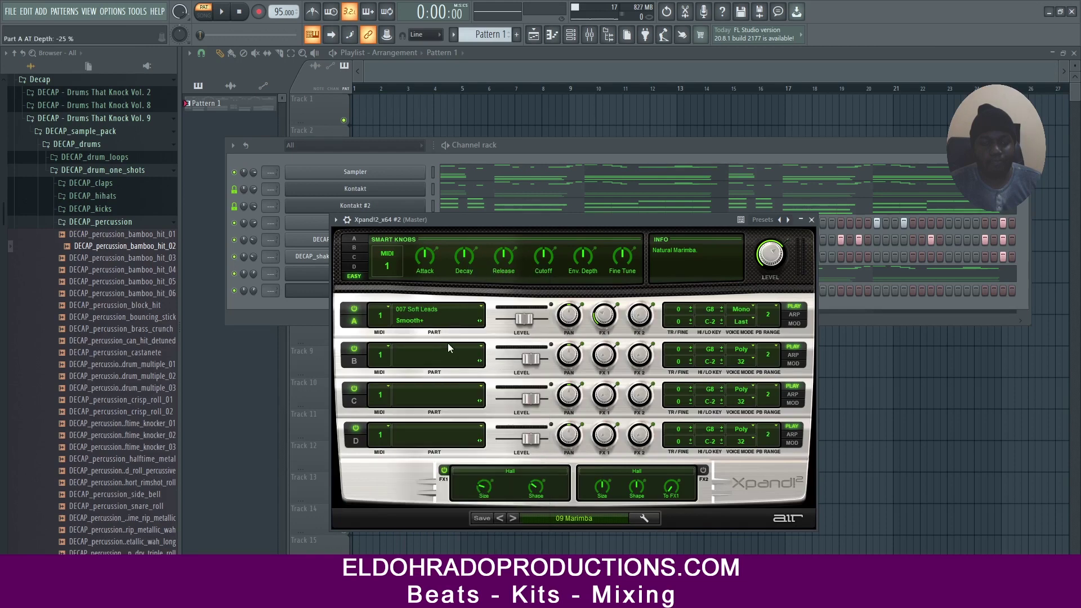
{"action": "left_click", "coordinate": [347, 220]}
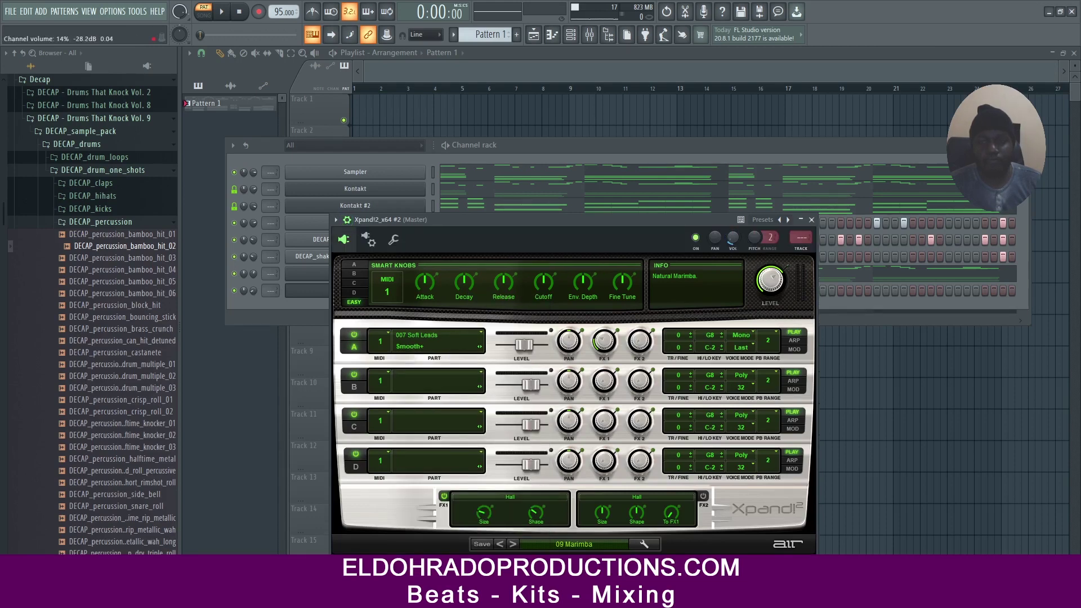
{"action": "left_click", "coordinate": [811, 221]}
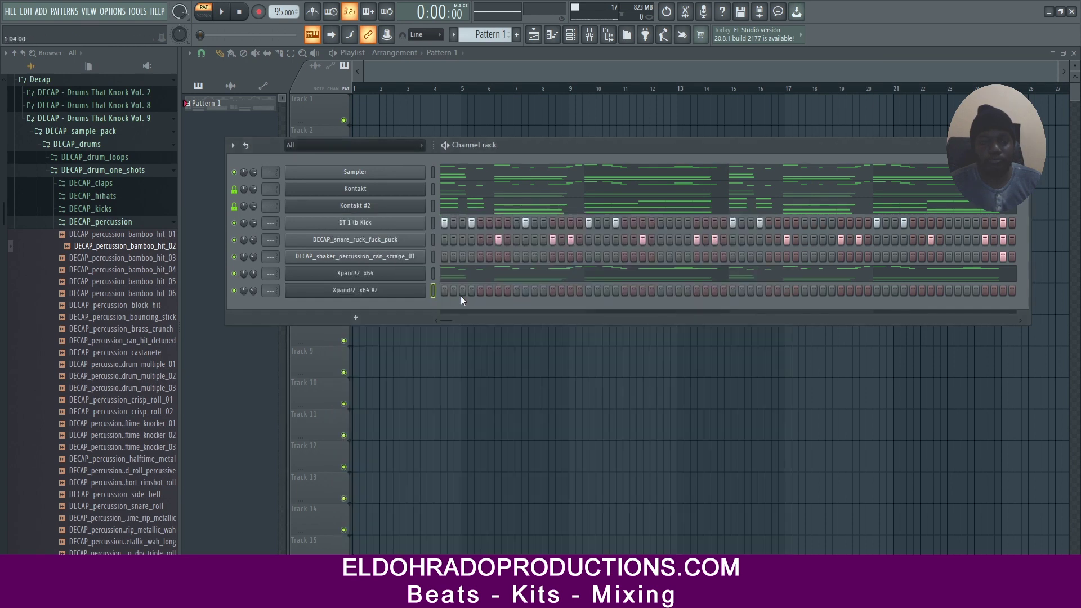
- Draw a lead melody of A5, G5, C6 and B5 notes across the first two bars of the Xpand!2_x64 #2 piano roll
{"action": "right_click", "coordinate": [410, 293]}
{"action": "left_click", "coordinate": [455, 290]}
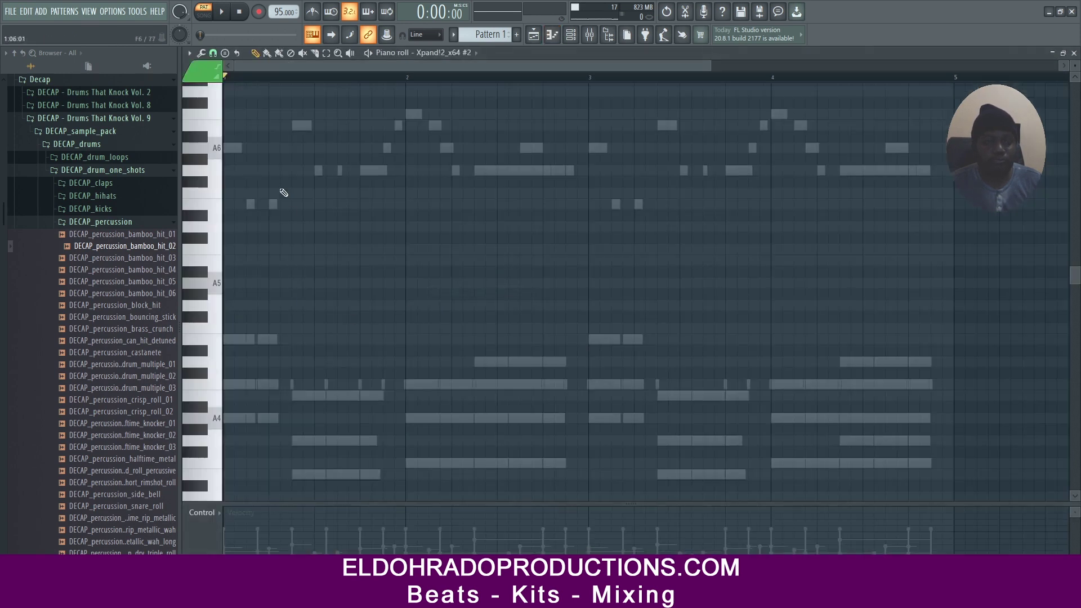
{"action": "left_click", "coordinate": [225, 148]}
{"action": "left_click_drag", "start_coordinate": [233, 147], "coordinate": [245, 147]}
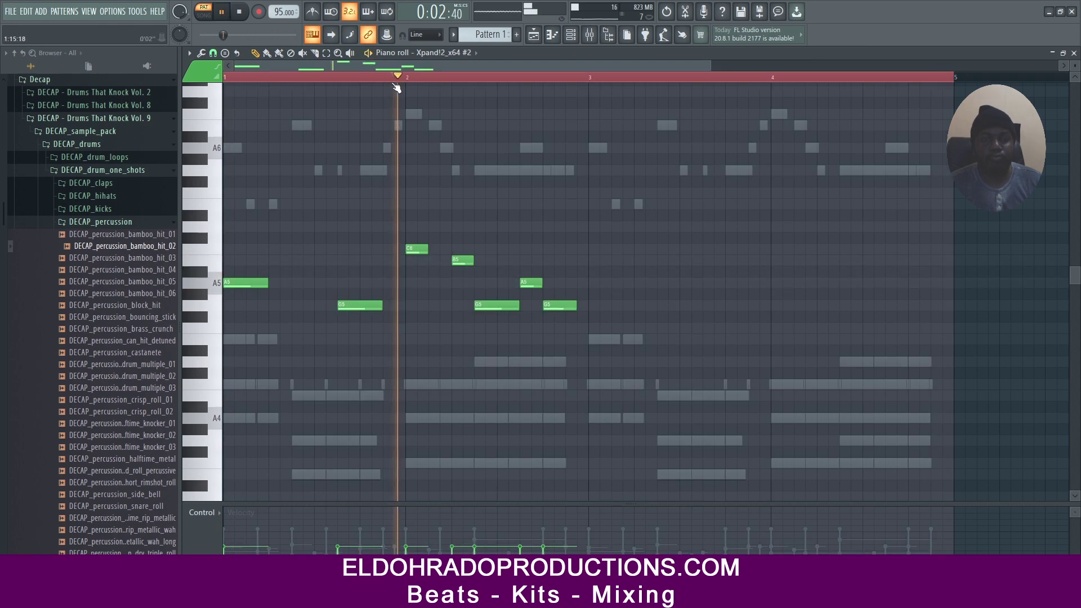
- Replace the long G5 note in bar 2 with the relocated B5 note, lowered to G5 and slightly lengthened
{"action": "left_click_drag", "start_coordinate": [455, 261], "coordinate": [477, 286]}
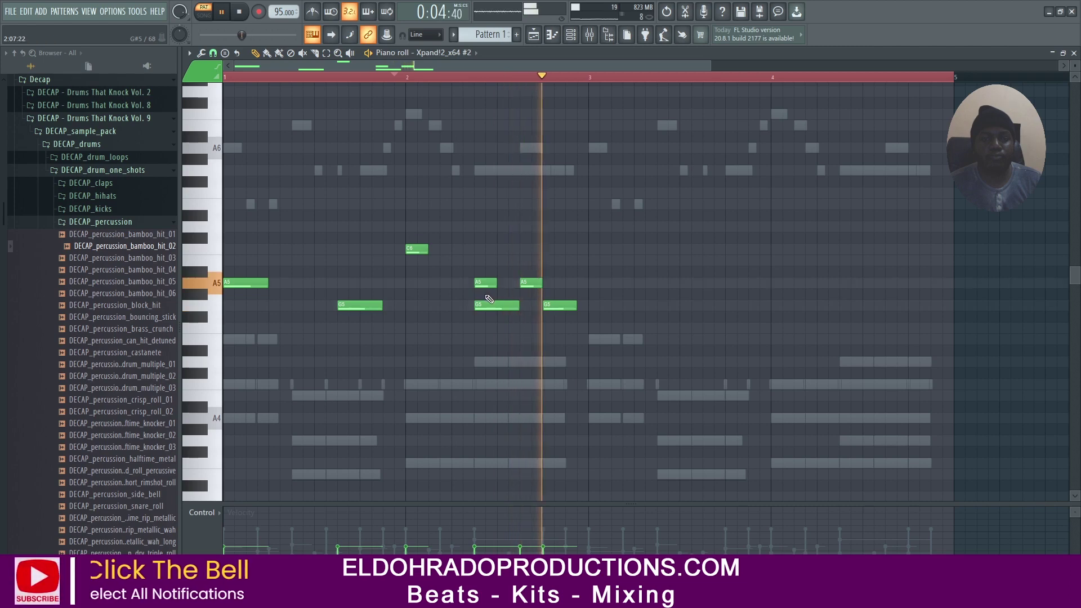
{"action": "right_click", "coordinate": [488, 305]}
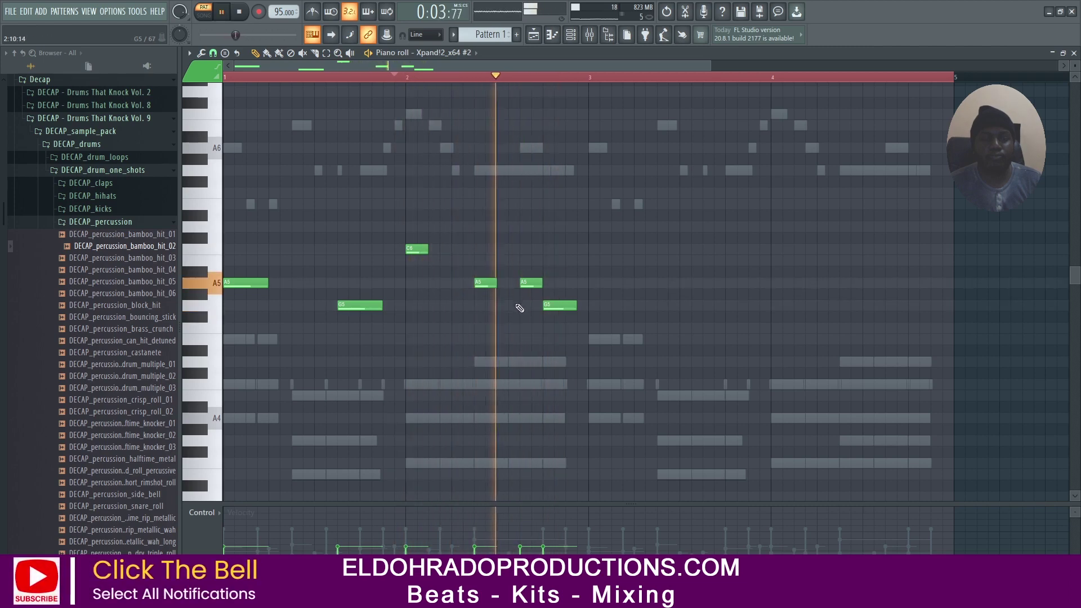
{"action": "left_click_drag", "start_coordinate": [484, 284], "coordinate": [484, 306]}
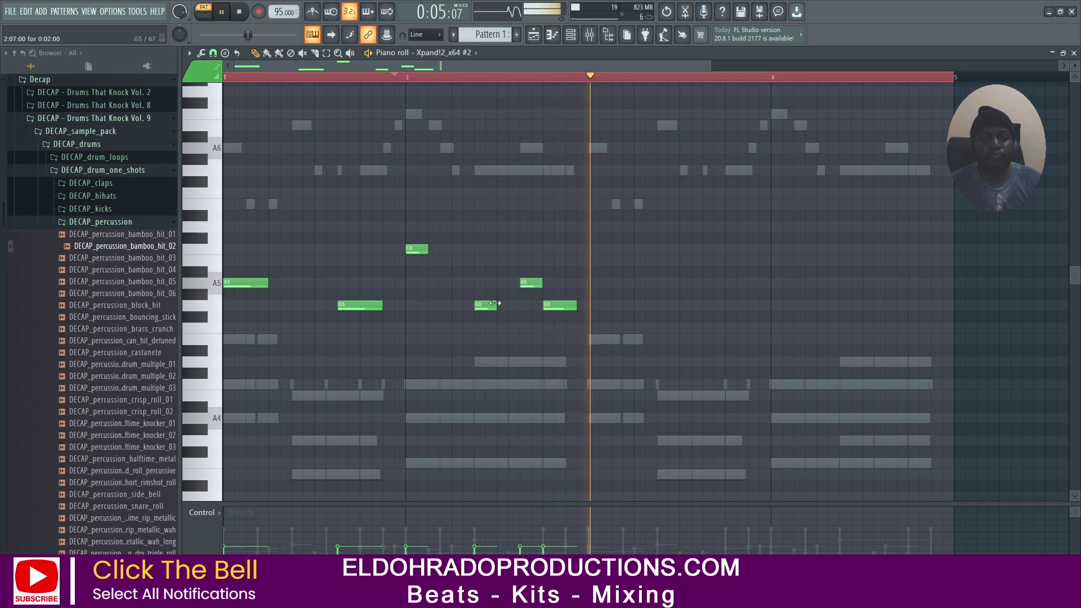
{"action": "left_click_drag", "start_coordinate": [495, 304], "coordinate": [508, 303]}
- Duplicate the two-bar lead melody into bars 3 and 4 and close the piano roll
{"action": "left_click_drag", "start_coordinate": [589, 399], "coordinate": [225, 177]}
{"action": "key", "text": "ctrl+b"}
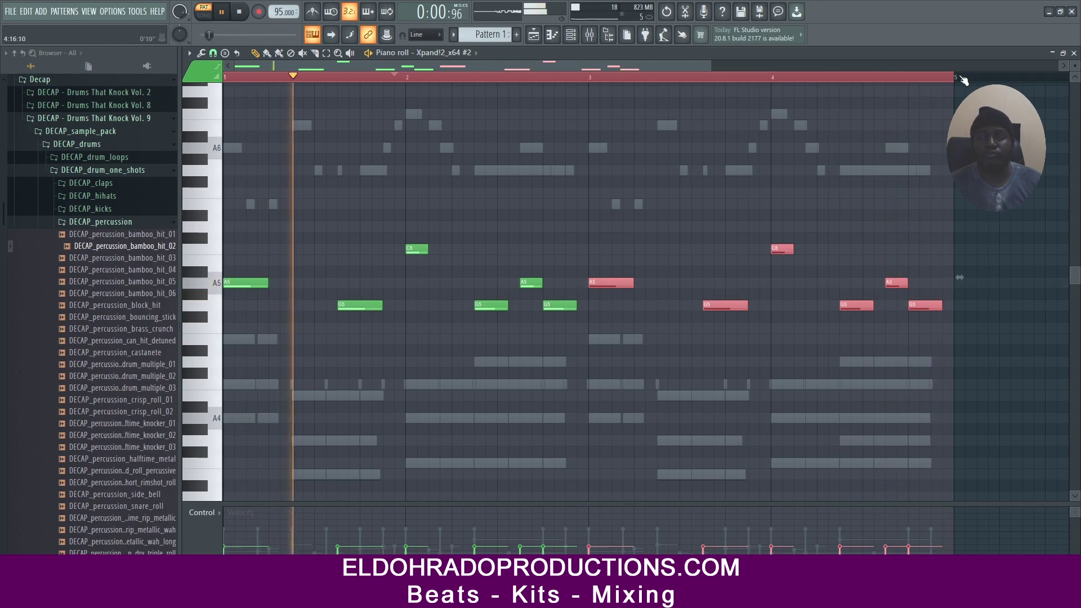
{"action": "left_click", "coordinate": [1073, 53]}
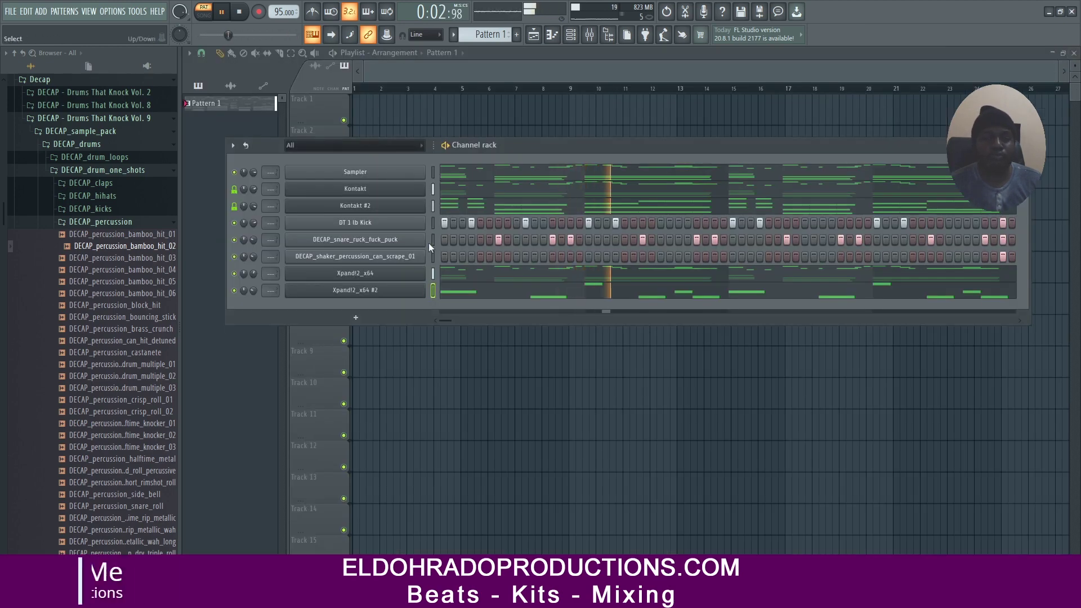
- Clone the Xpand!2_x64 #2 channel and load Massive Pad from 000 Soft Pads into part A of the clone
{"action": "right_click", "coordinate": [371, 291]}
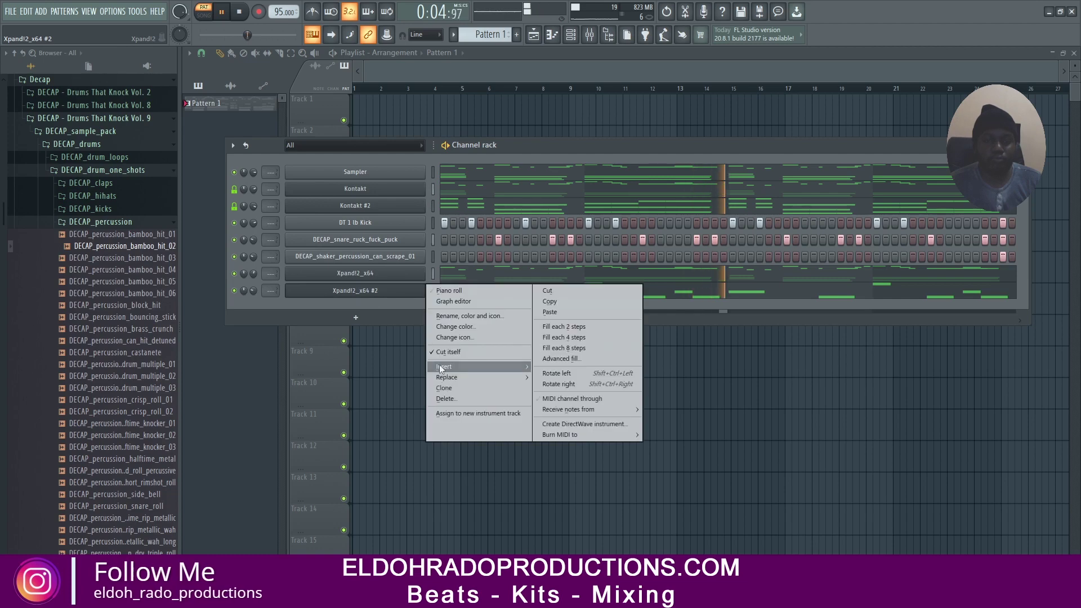
{"action": "left_click", "coordinate": [447, 388]}
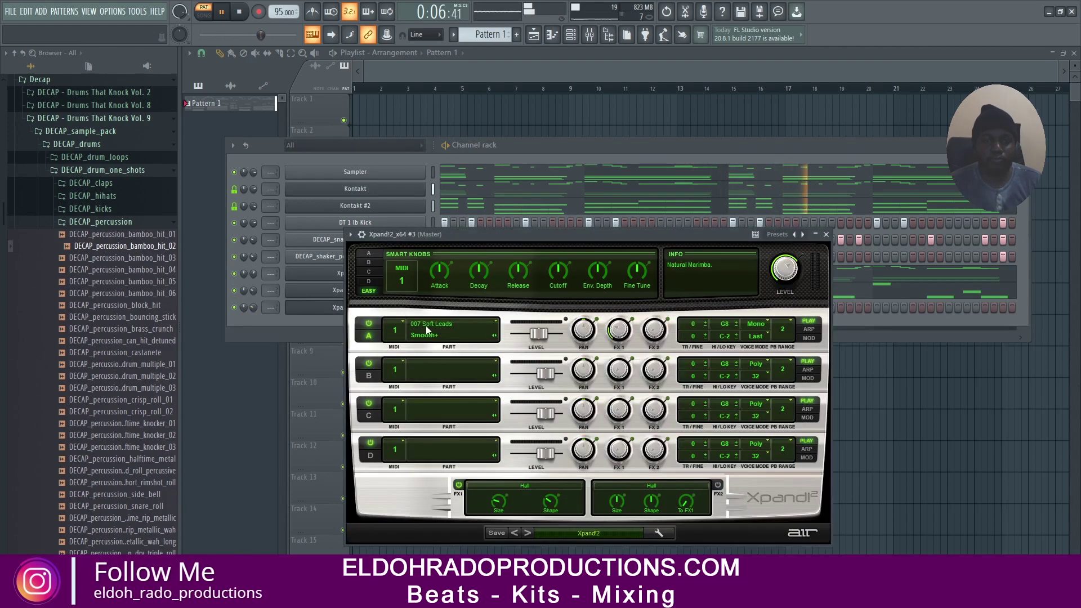
{"action": "left_click", "coordinate": [411, 325]}
{"action": "mouse_move", "coordinate": [426, 345]}
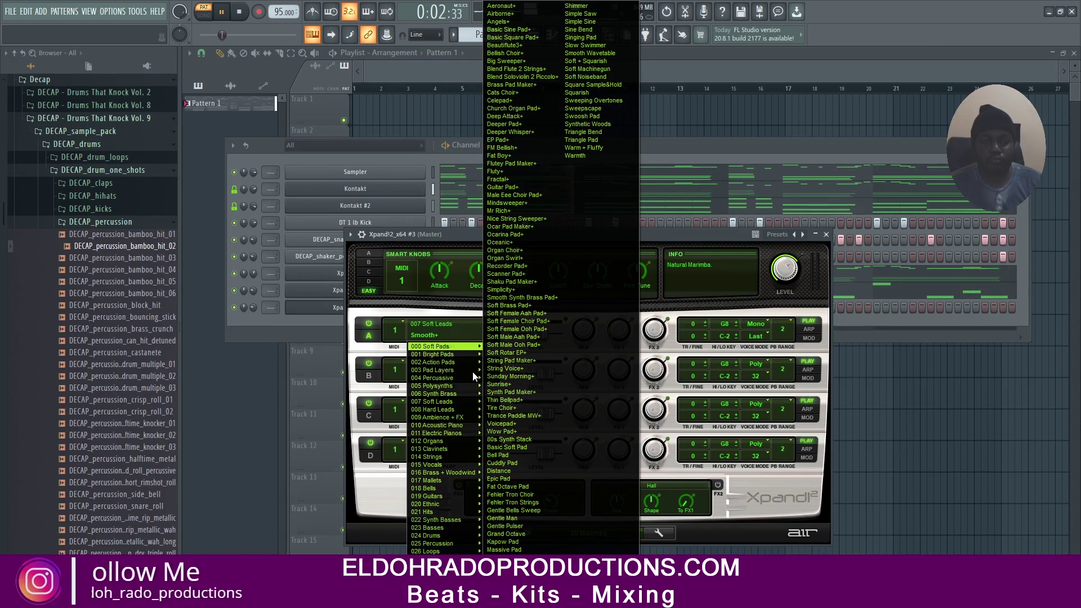
{"action": "left_click", "coordinate": [502, 550]}
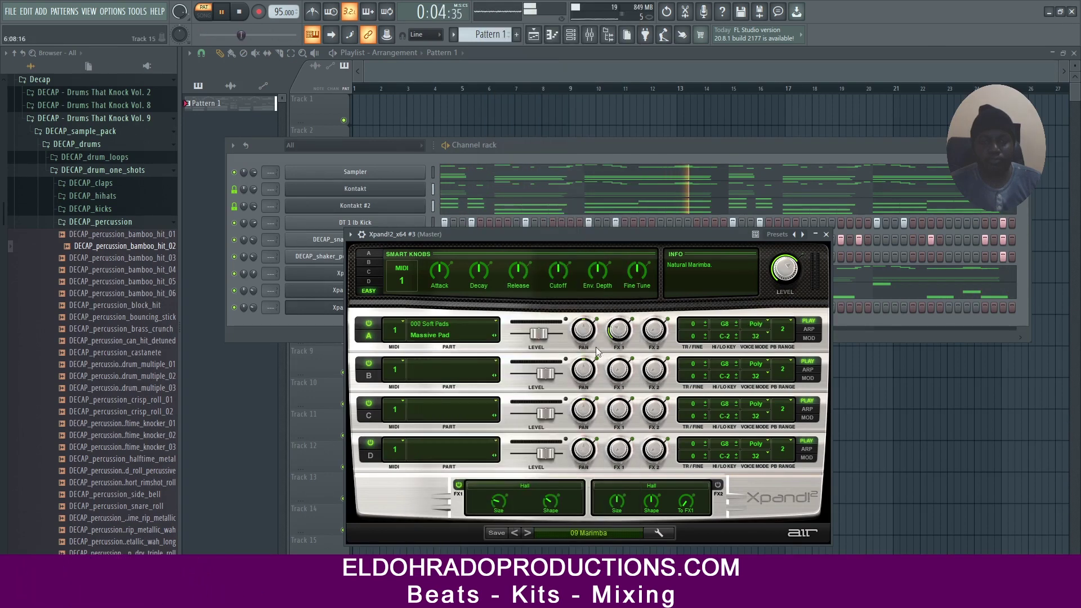
{"action": "left_click", "coordinate": [826, 235]}
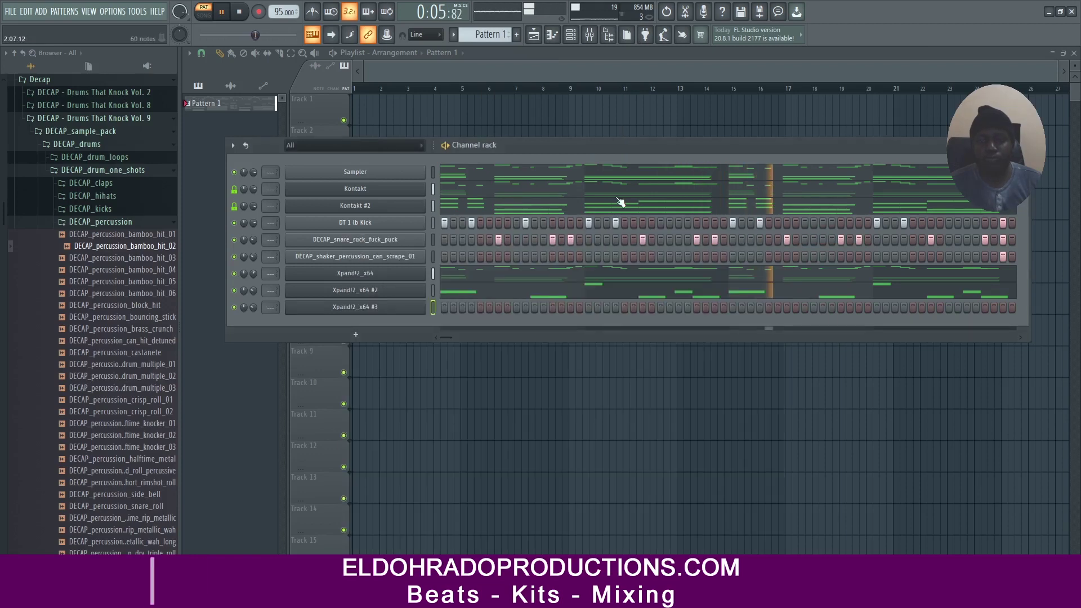
- Copy the Sampler channel's notes and paste them into the Xpand!2_x64 #3 channel
{"action": "right_click", "coordinate": [384, 176]}
{"action": "left_click", "coordinate": [559, 180]}
{"action": "right_click", "coordinate": [400, 306]}
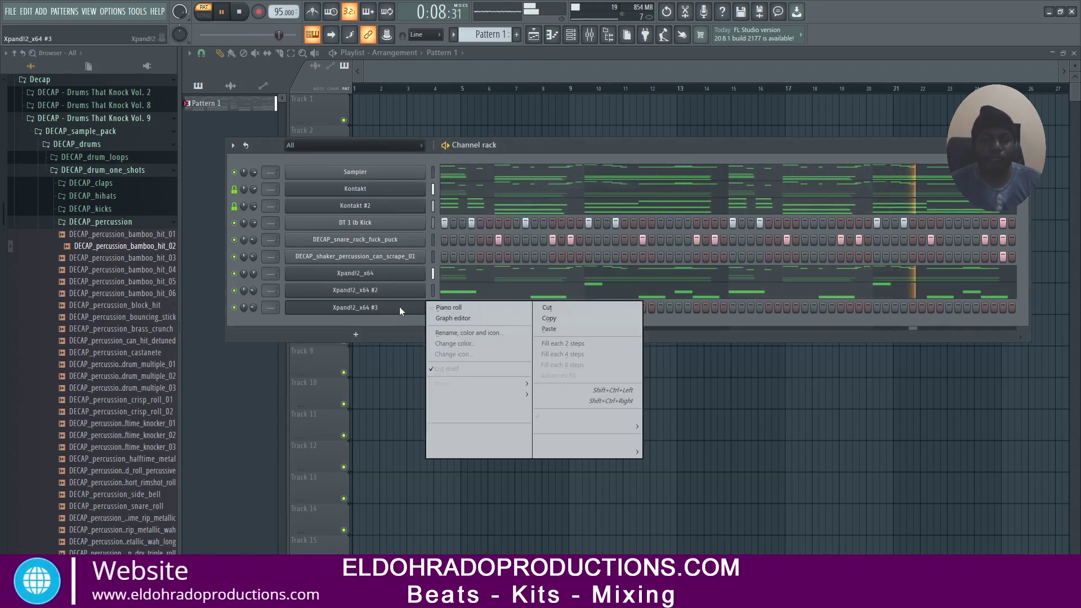
{"action": "left_click", "coordinate": [556, 330]}
- Delete the upper melody notes from the Xpand!2_x64 #3 piano roll, keeping only the chords
{"action": "right_click", "coordinate": [406, 309]}
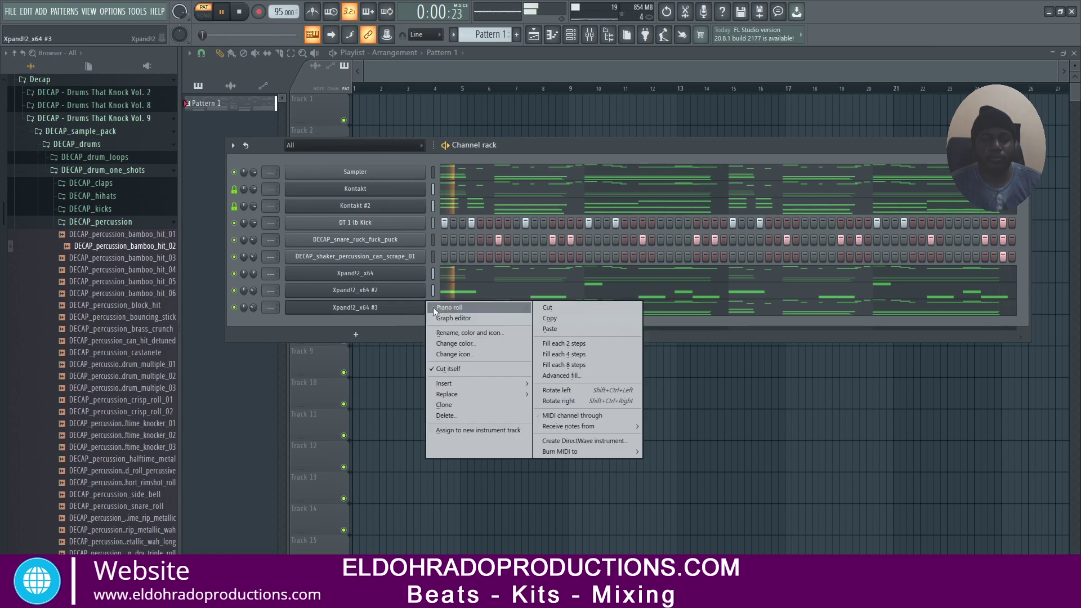
{"action": "left_click", "coordinate": [445, 306]}
{"action": "scroll", "coordinate": [654, 299], "scroll_direction": "up", "scroll_amount": 1}
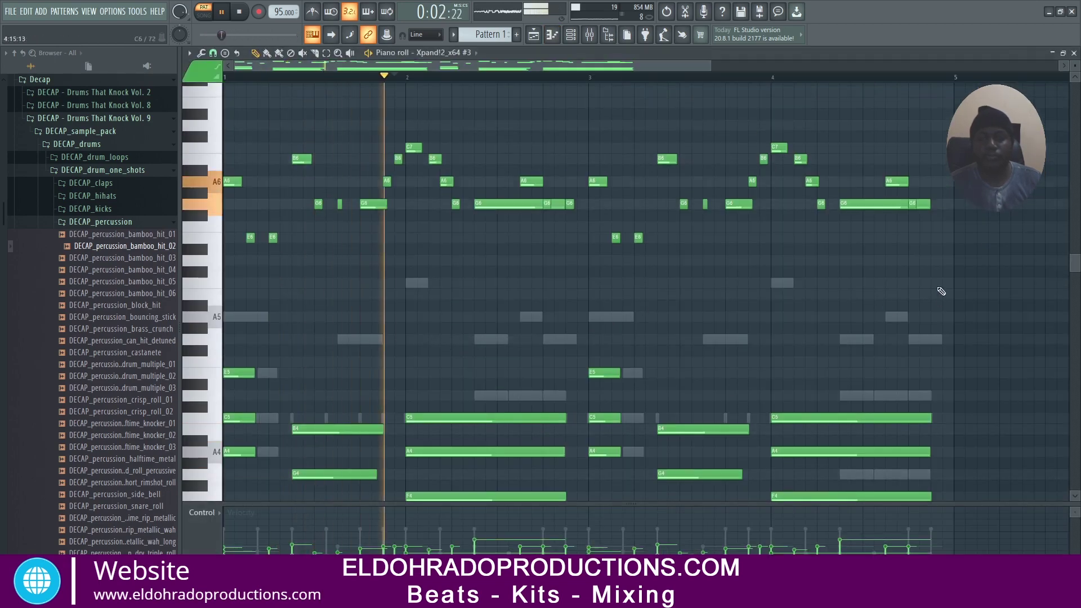
{"action": "left_click_drag", "start_coordinate": [970, 293], "coordinate": [225, 85]}
{"action": "key", "text": "Delete"}
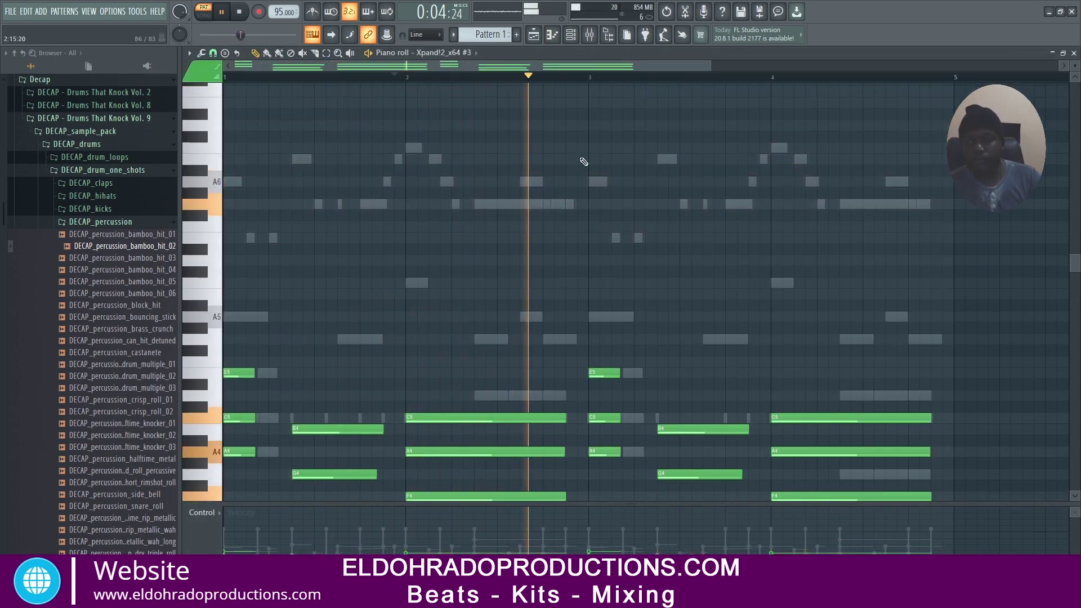
- Transpose all remaining Xpand!2_x64 #3 chord notes up one octave and close the piano roll
{"action": "key", "text": "ctrl+a"}
{"action": "key", "text": "ctrl+Up"}
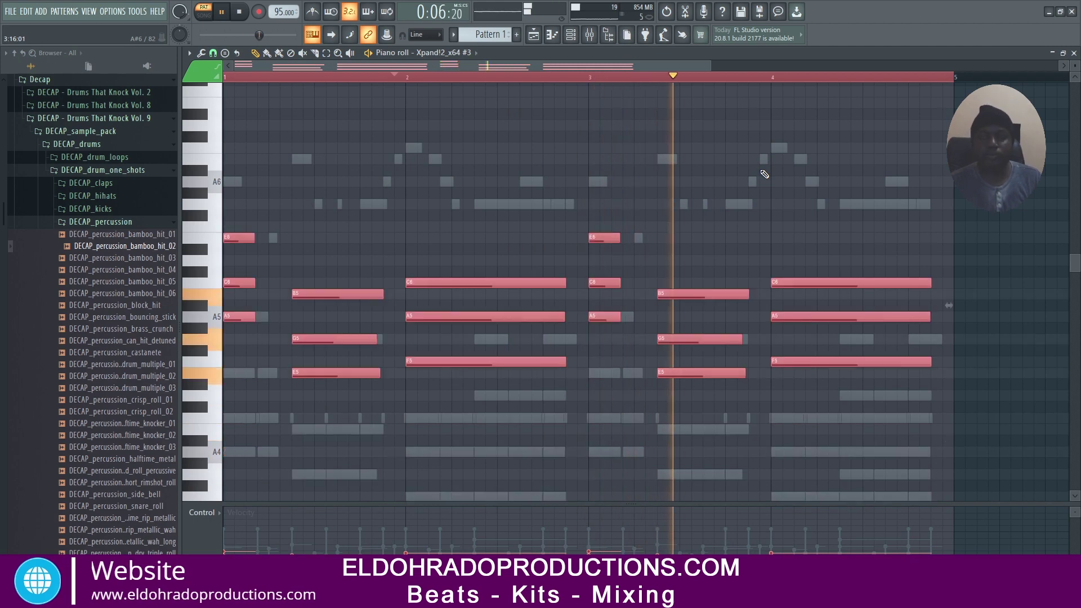
{"action": "key", "text": "F7"}
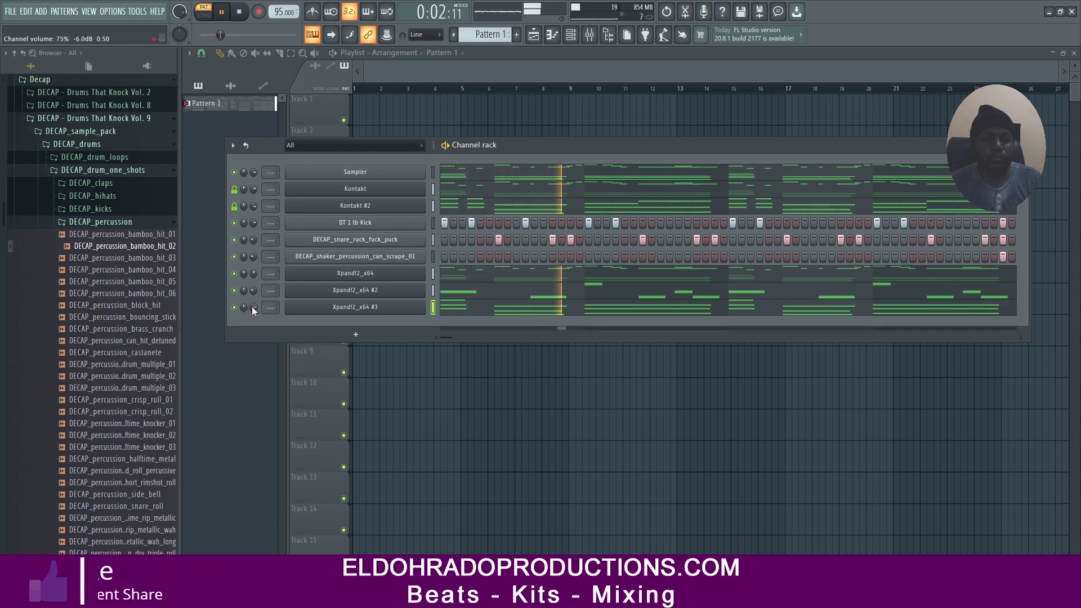
- Reopen the Xpand!2_x64 #3 piano roll and quantize all of its chord notes
{"action": "right_click", "coordinate": [352, 308]}
{"action": "left_click", "coordinate": [445, 308]}
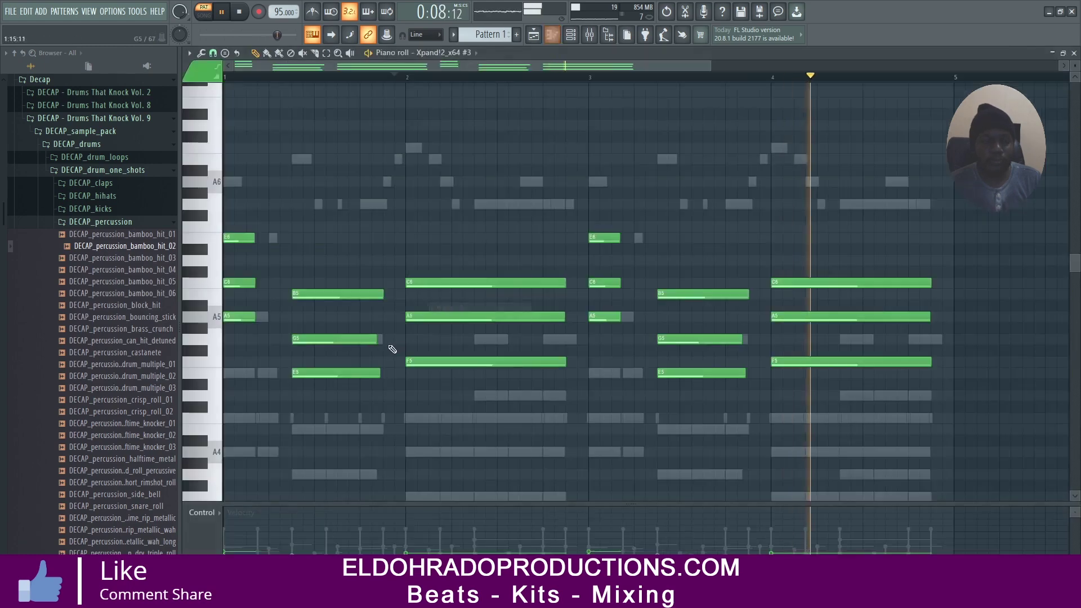
{"action": "key", "text": "ctrl+q"}
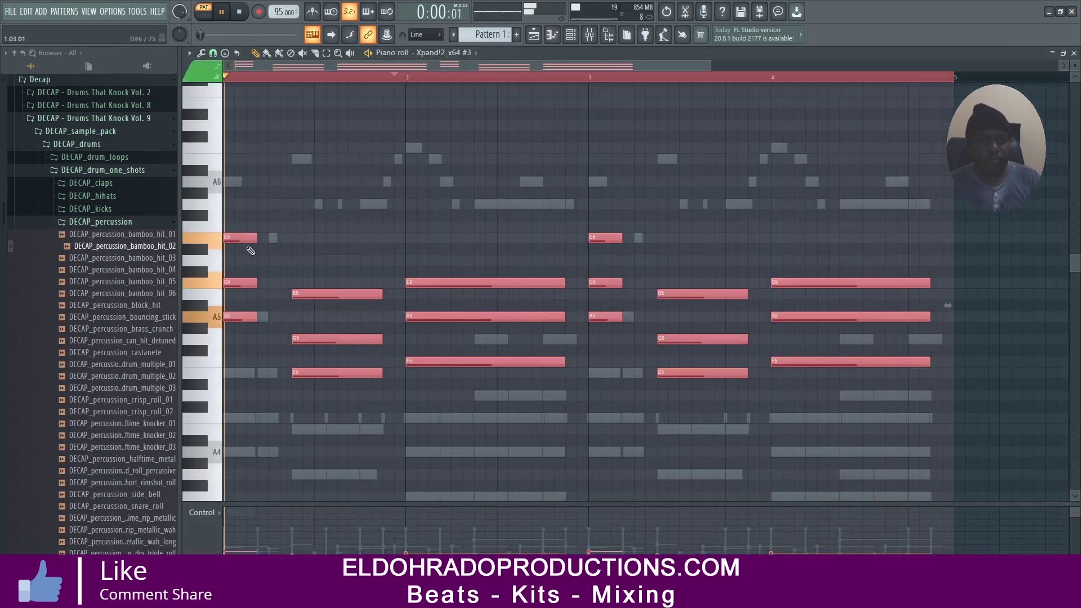
- Stop playback and lengthen the Xpand!2_x64 #3 chords so that each sustains up to the following chord
{"action": "left_click_drag", "start_coordinate": [253, 237], "coordinate": [280, 236]}
{"action": "key", "text": "space"}
{"action": "right_click", "coordinate": [290, 237]}
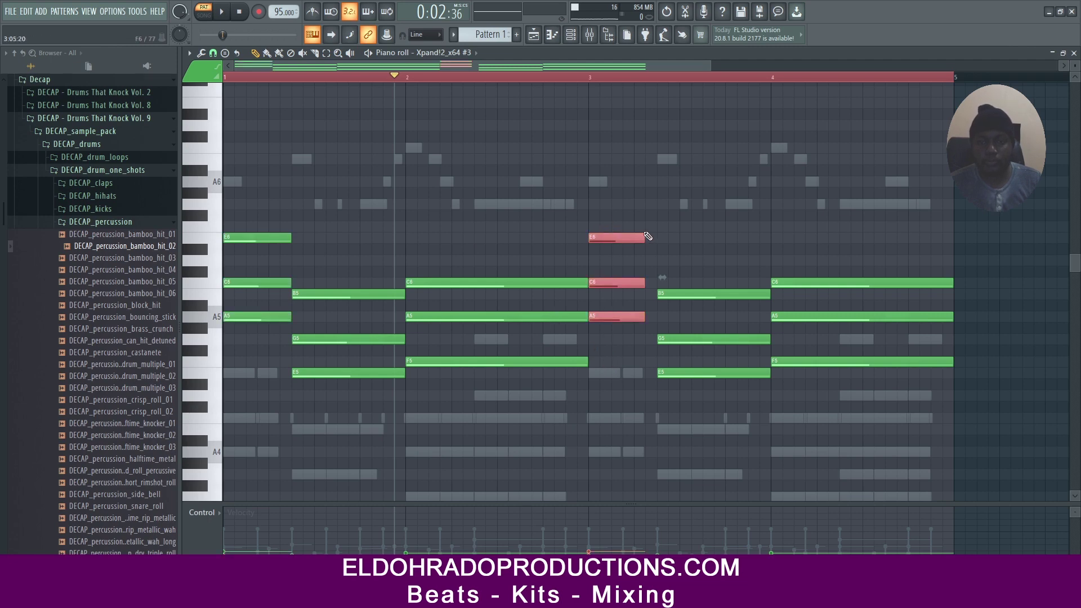
{"action": "left_click", "coordinate": [648, 231]}
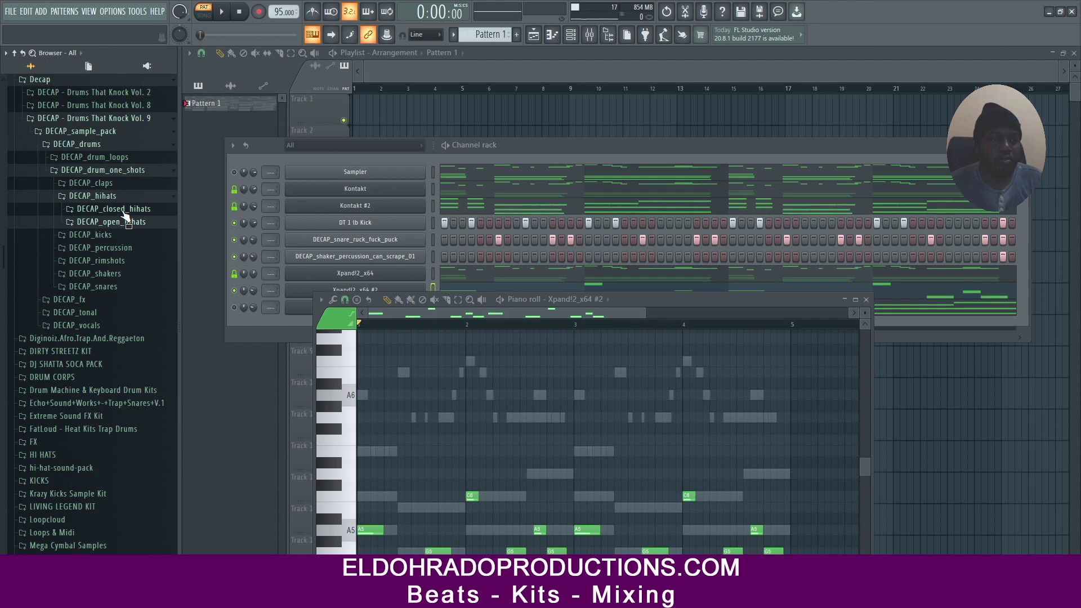
- Audition samples in the DECAP_closed_hihats folder, from the bright crisp grilled hats to the hollow different ones
{"action": "left_click", "coordinate": [110, 209]}
{"action": "left_click", "coordinate": [124, 233]}
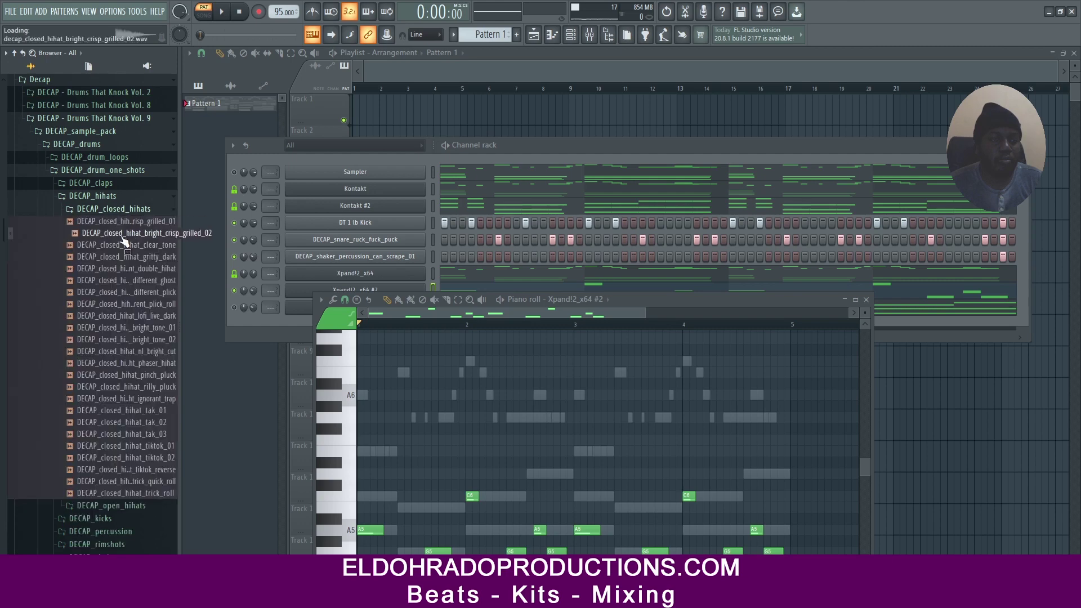
{"action": "key", "text": "Up"}
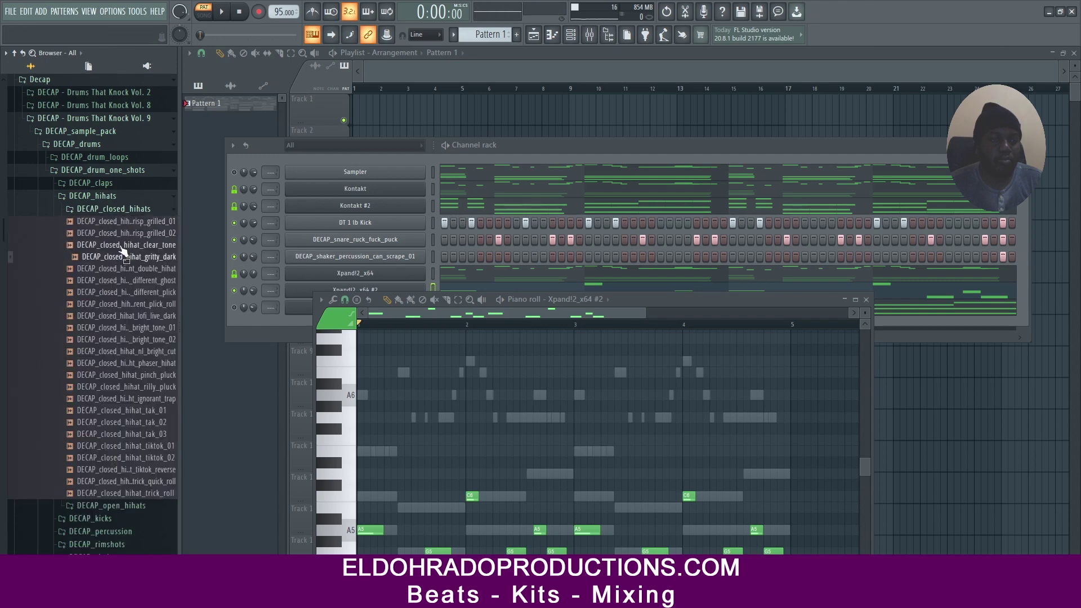
{"action": "key", "text": "Down"}
{"action": "key", "text": "Down"}
{"action": "key", "text": "Down"}
{"action": "key", "text": "Down"}
{"action": "key", "text": "Down"}
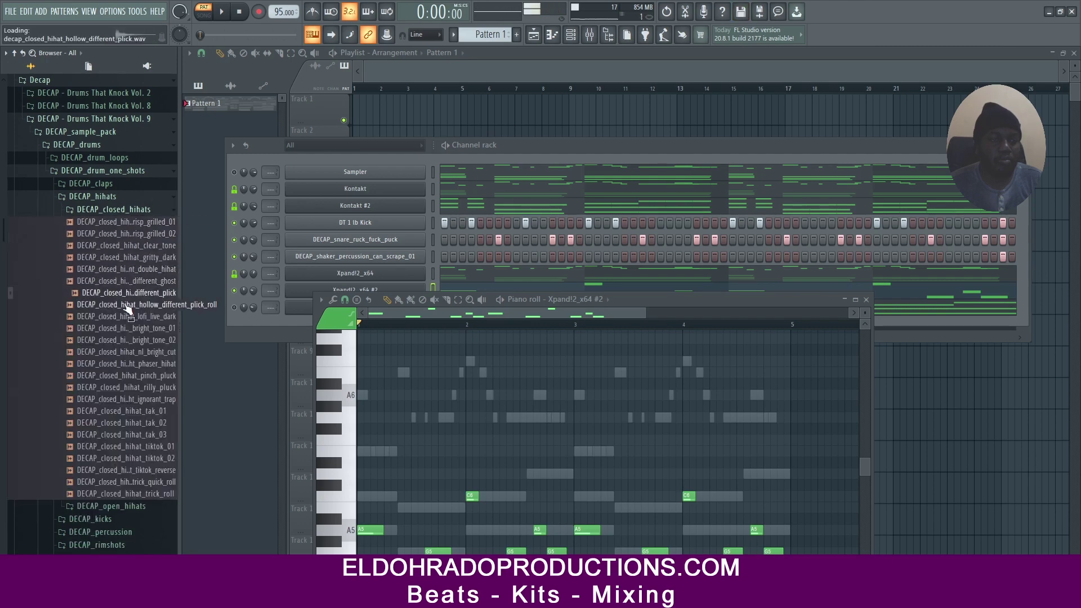
- Add DECAP_closed_hihat_nl_bright_cut as a new channel and fill its steps across the pattern
{"action": "key", "text": "Down"}
{"action": "key", "text": "Down"}
{"action": "key", "text": "Down"}
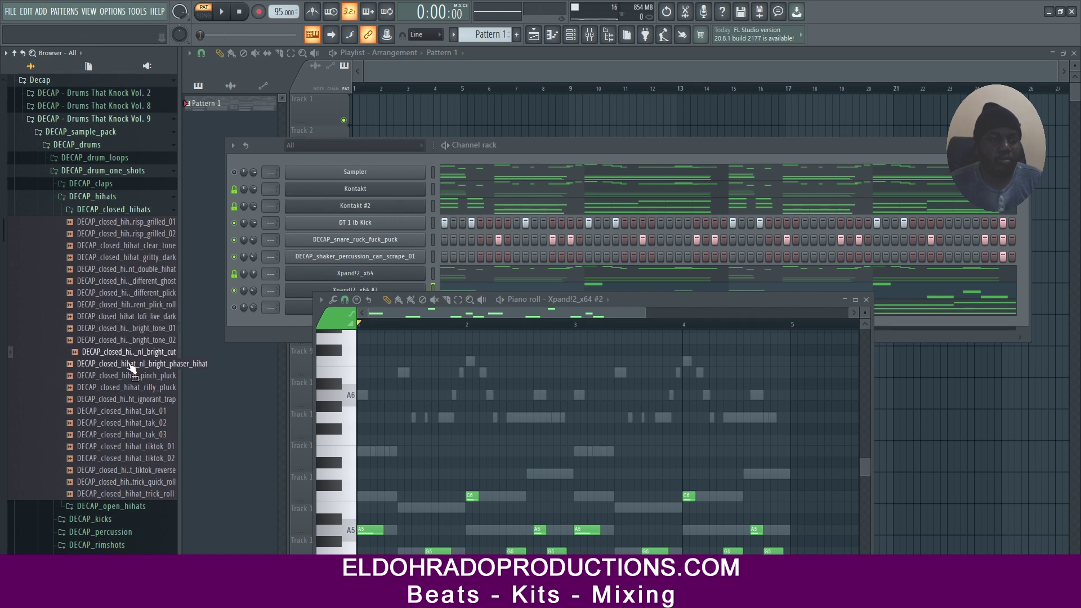
{"action": "left_click_drag", "start_coordinate": [249, 336], "coordinate": [287, 320]}
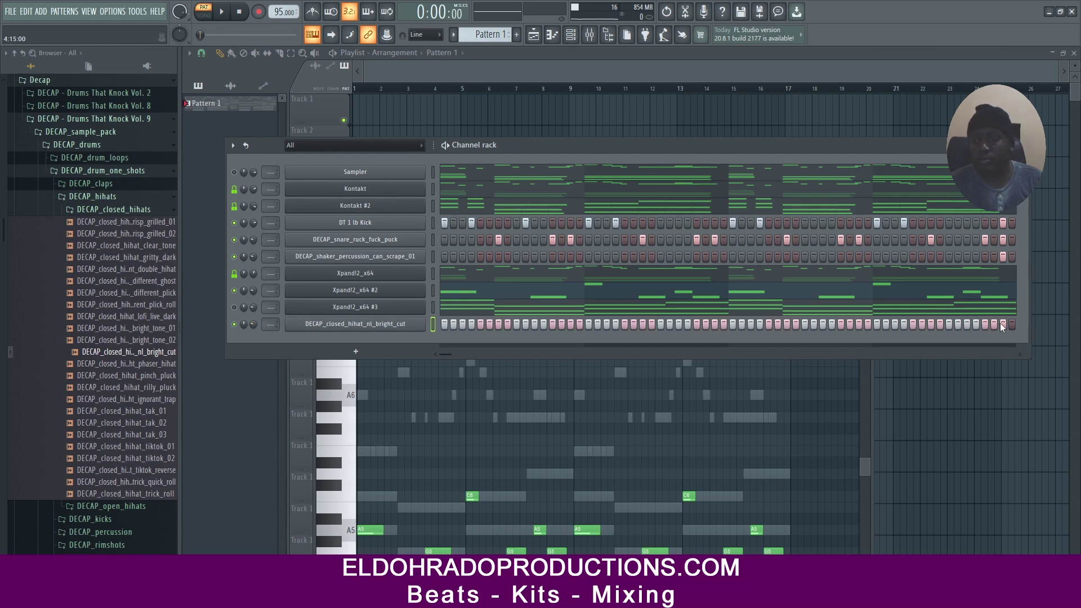
- Play the pattern, adjust the DECAP_closed_hihat_nl_bright_cut channel's volume, and unmute Xpand!2_x64 #3
{"action": "key", "text": "space"}
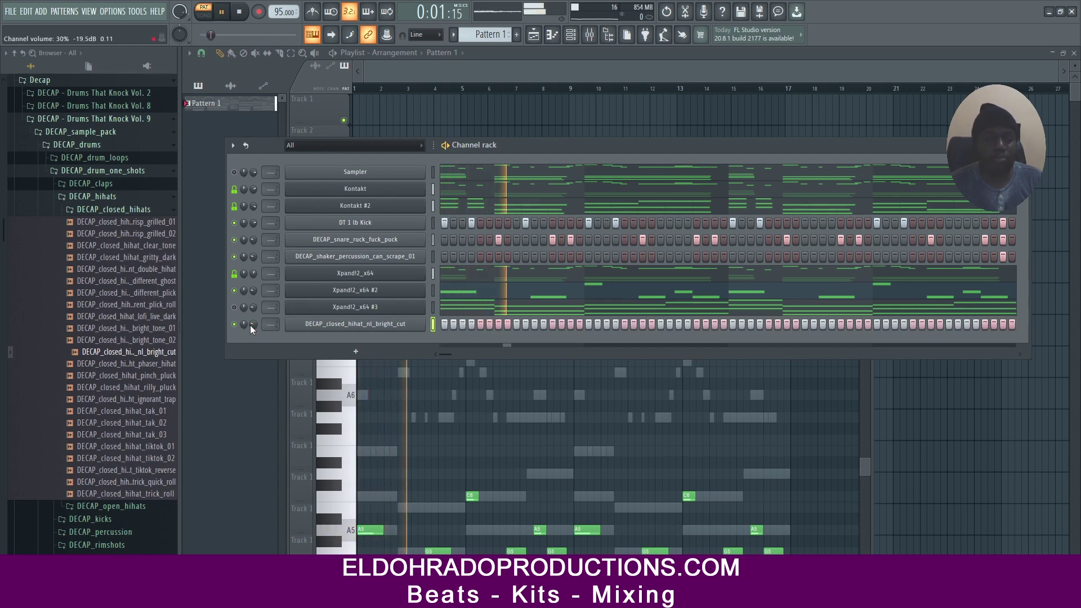
{"action": "left_click_drag", "start_coordinate": [252, 326], "coordinate": [252, 322]}
{"action": "left_click", "coordinate": [234, 307]}
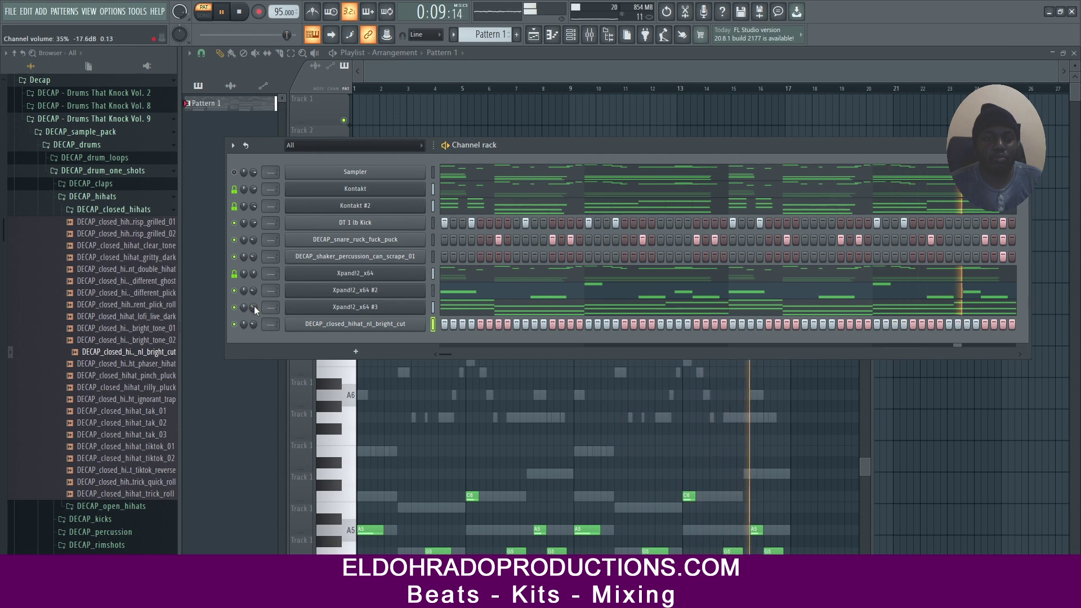
{"action": "key", "text": "space"}
- Add a new Trilian instrument channel from the Spectrasonics plugins
{"action": "left_click", "coordinate": [355, 351]}
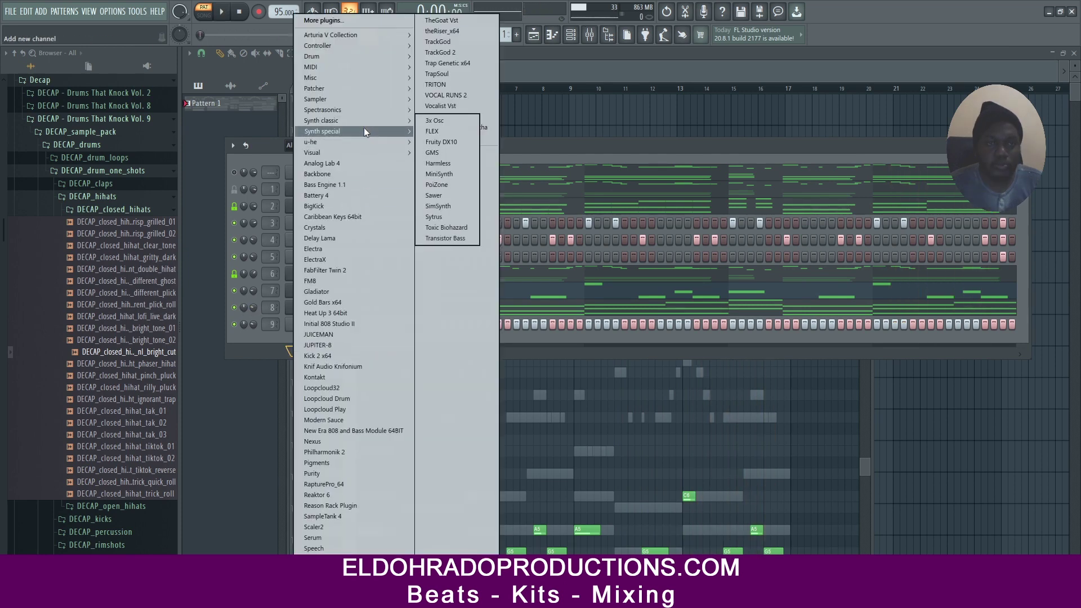
{"action": "mouse_move", "coordinate": [402, 111]}
{"action": "left_click", "coordinate": [446, 132]}
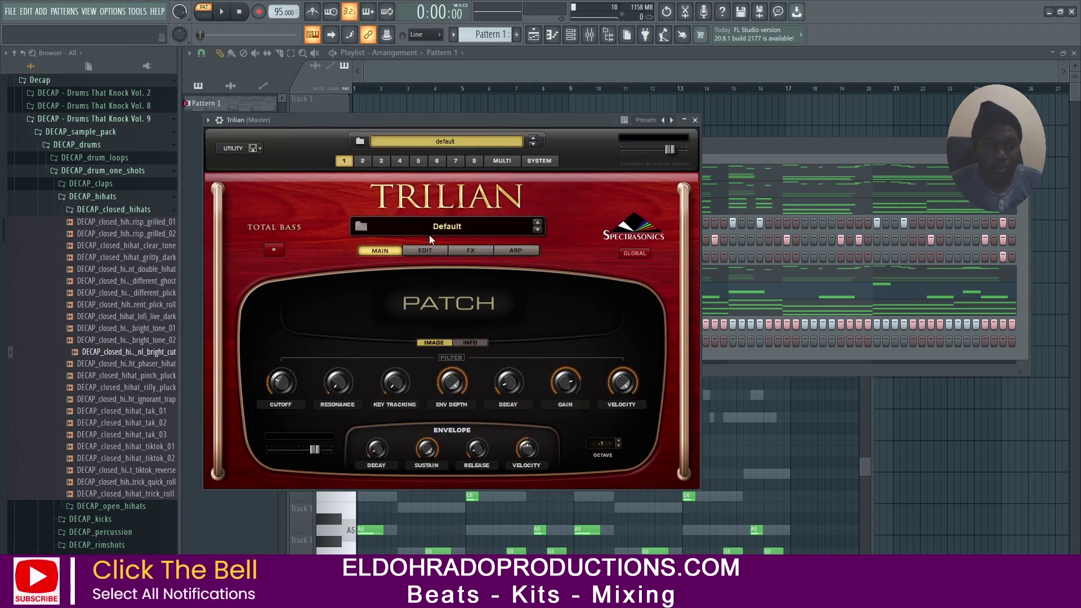
- Browse Trilian's Synth Bass patches and load Clicky JP-8 Triangle
{"action": "left_click", "coordinate": [437, 230]}
{"action": "left_click", "coordinate": [259, 296]}
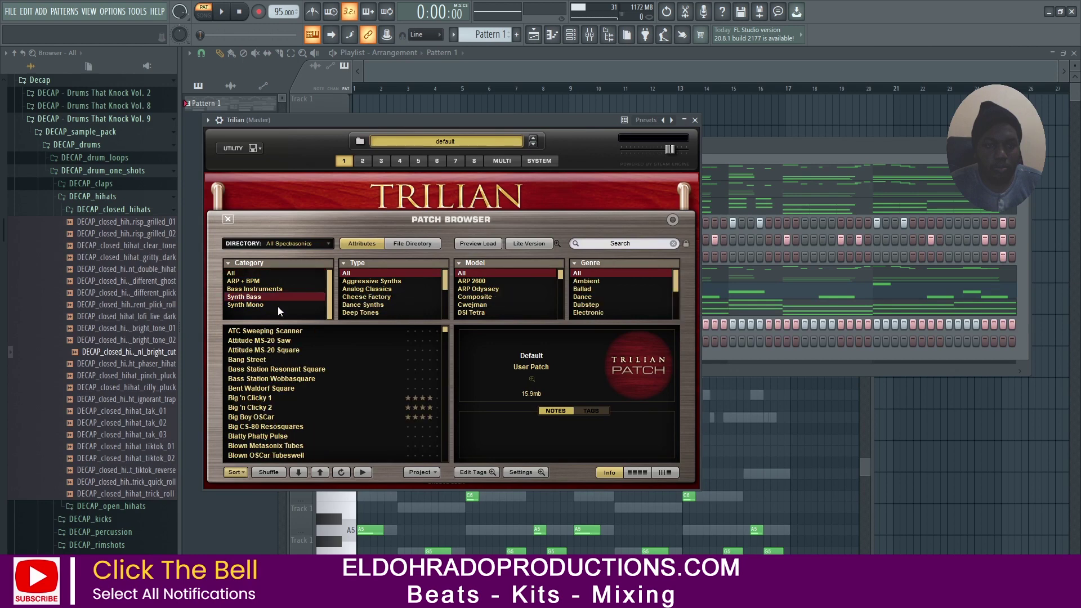
{"action": "scroll", "coordinate": [444, 333], "scroll_direction": "down", "scroll_amount": 5}
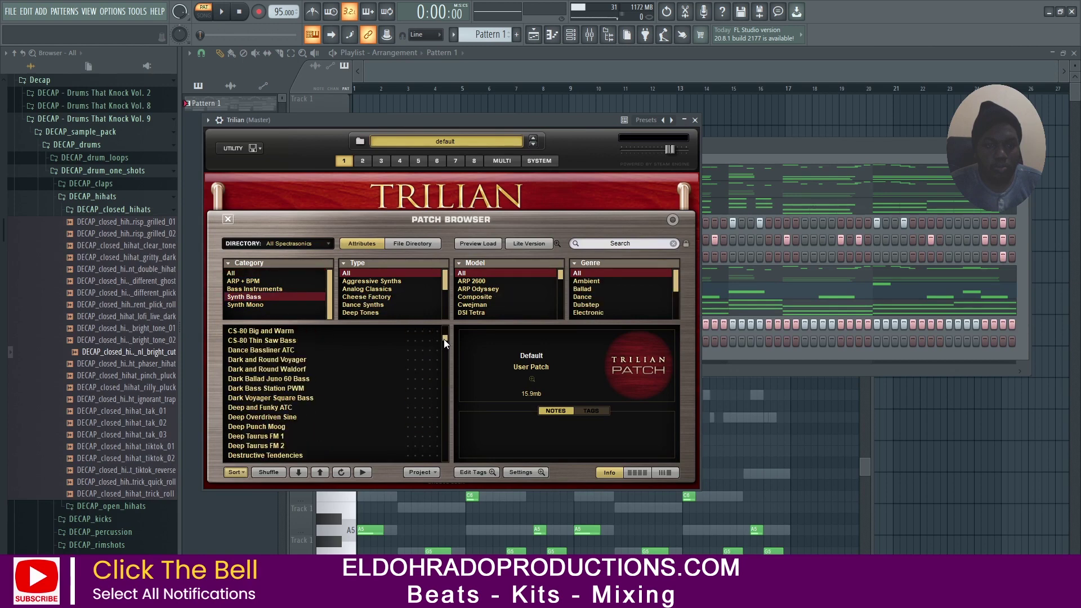
{"action": "scroll", "coordinate": [301, 446], "scroll_direction": "down", "scroll_amount": 1}
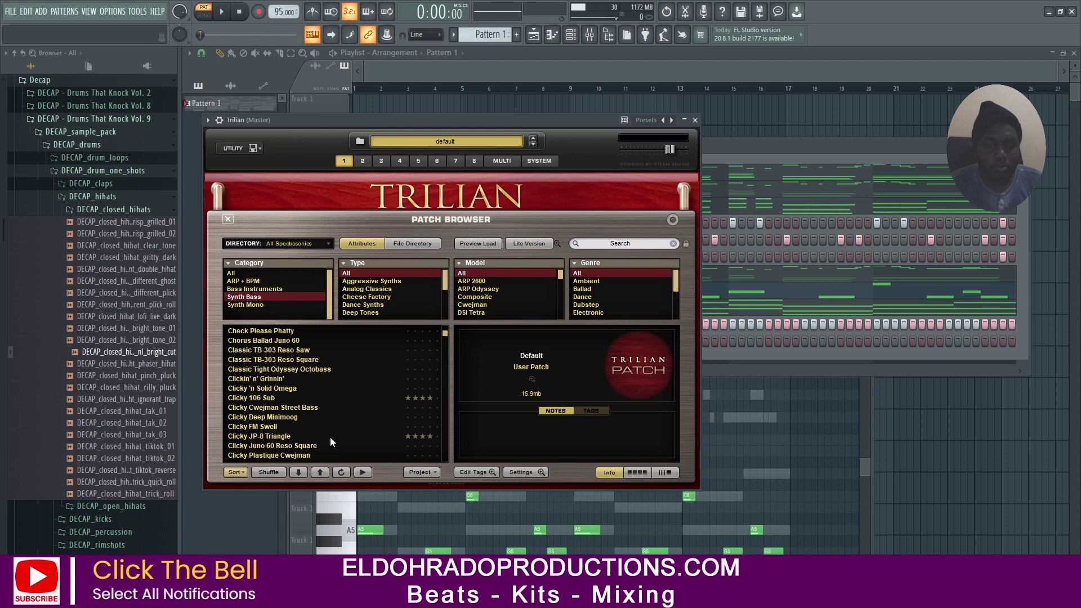
{"action": "left_click", "coordinate": [278, 437]}
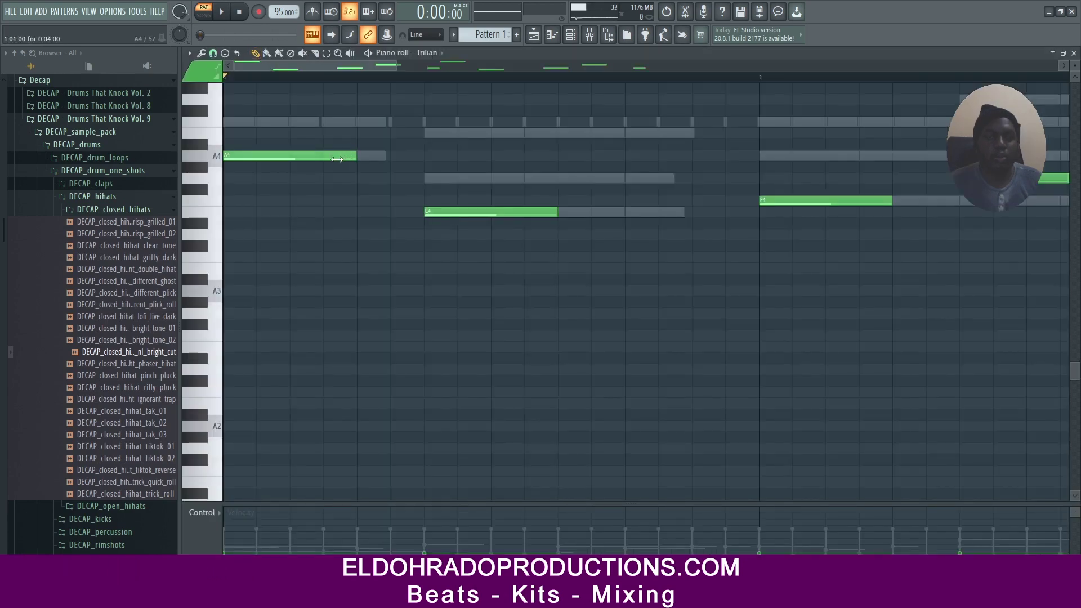
- Shorten the long Trilian bass notes to three steps each, checking them during playback
{"action": "left_click_drag", "start_coordinate": [336, 160], "coordinate": [304, 159]}
{"action": "key", "text": "space"}
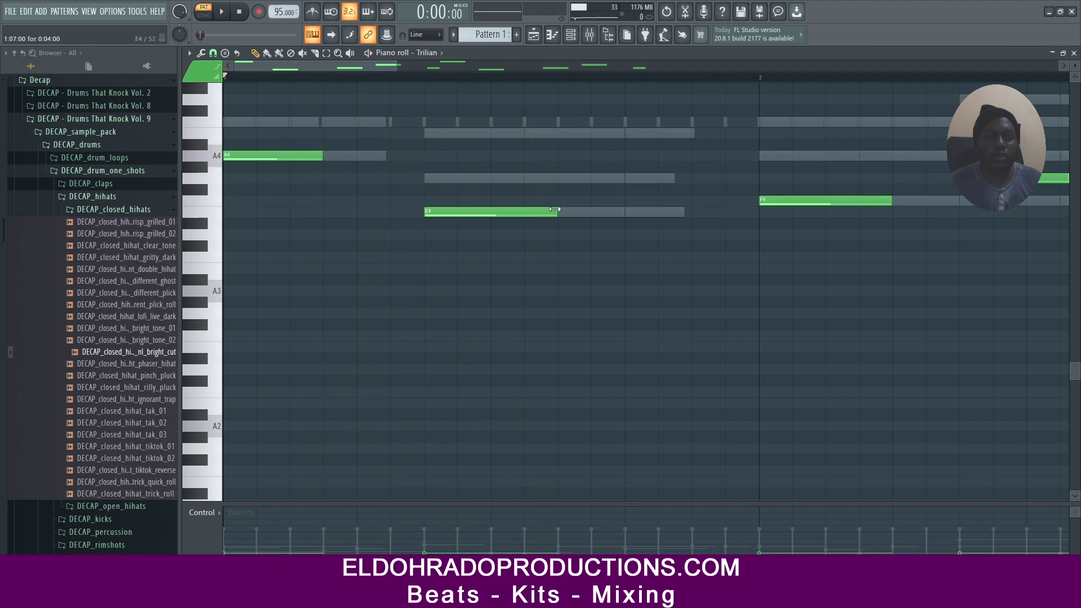
{"action": "key", "text": "space"}
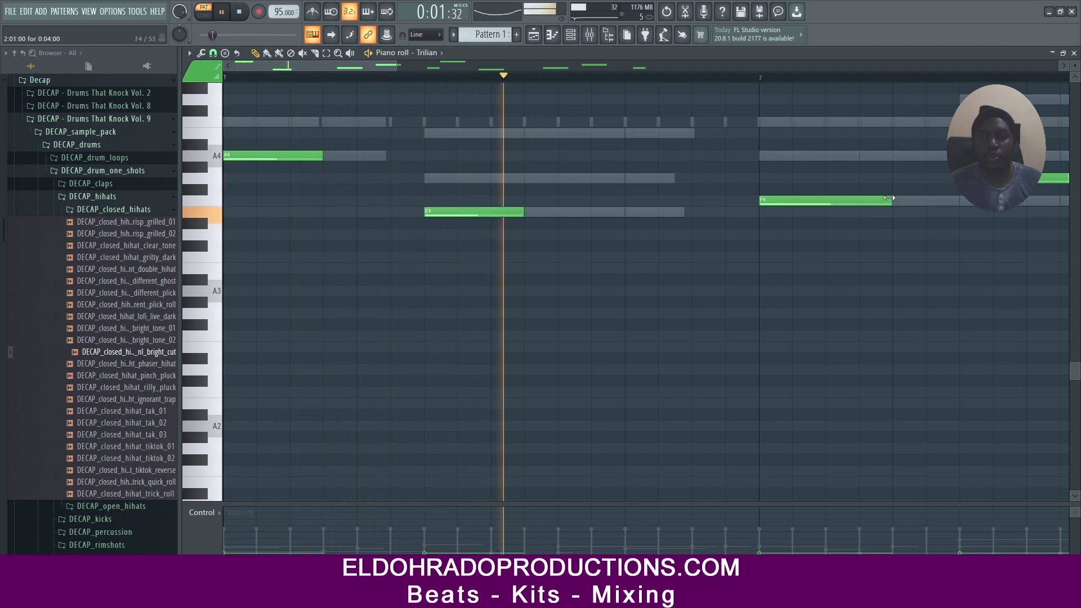
{"action": "left_click_drag", "start_coordinate": [892, 201], "coordinate": [860, 201]}
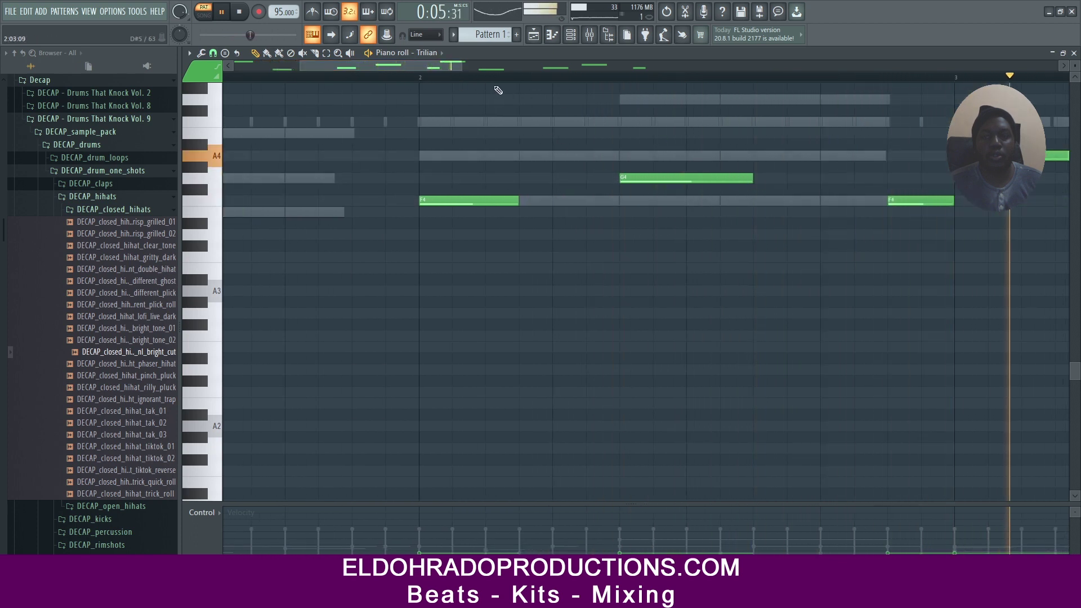
{"action": "left_click_drag", "start_coordinate": [459, 67], "coordinate": [657, 67]}
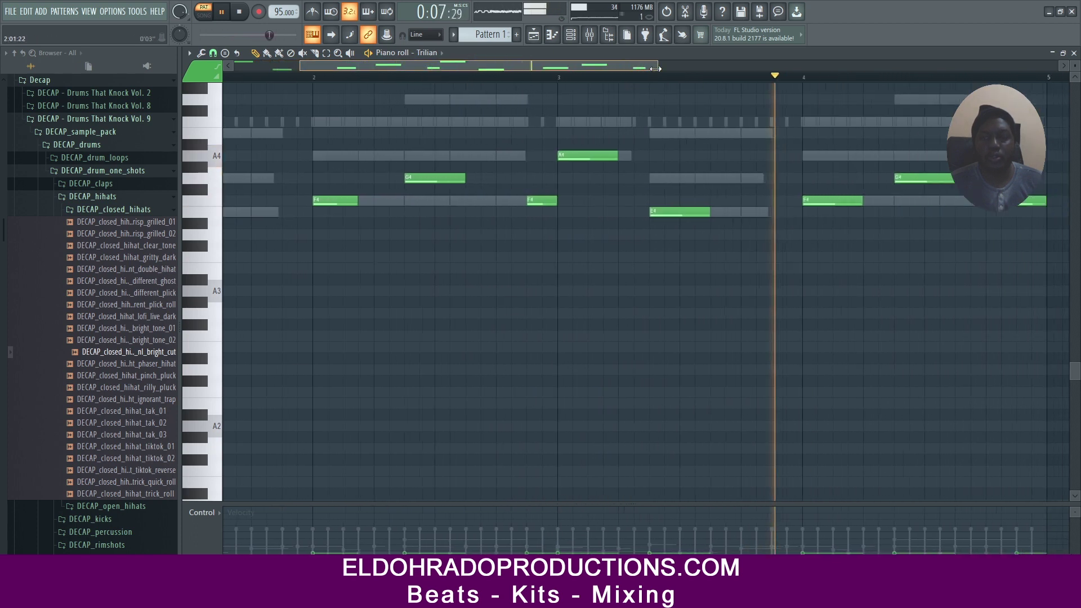
{"action": "left_click_drag", "start_coordinate": [619, 159], "coordinate": [611, 163]}
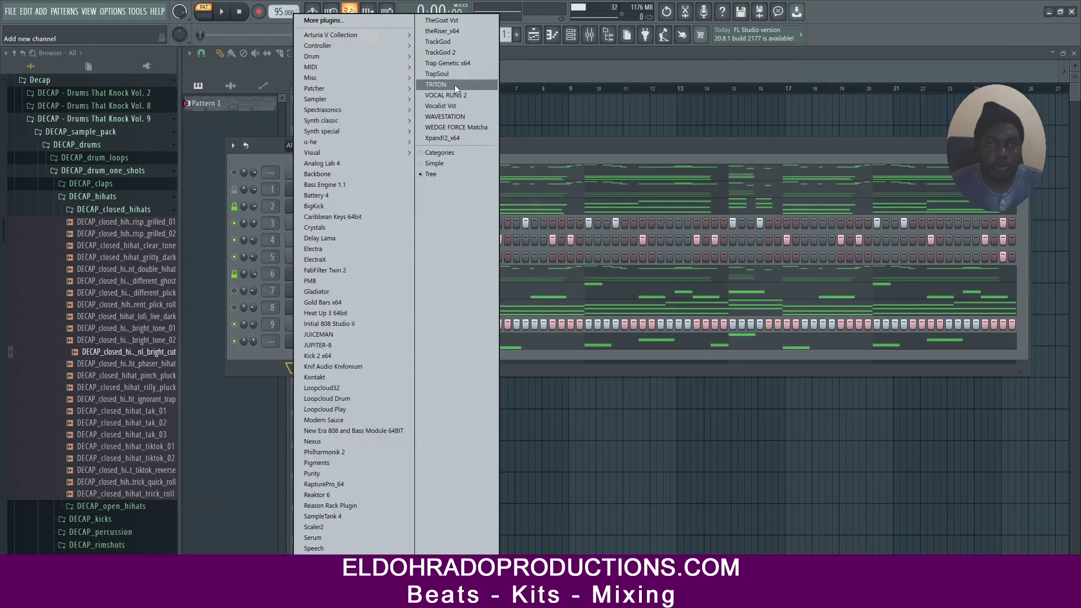
- Add a TRITON channel and load the Lo-Fi Lead program from its Lead Synth category
{"action": "left_click", "coordinate": [454, 85]}
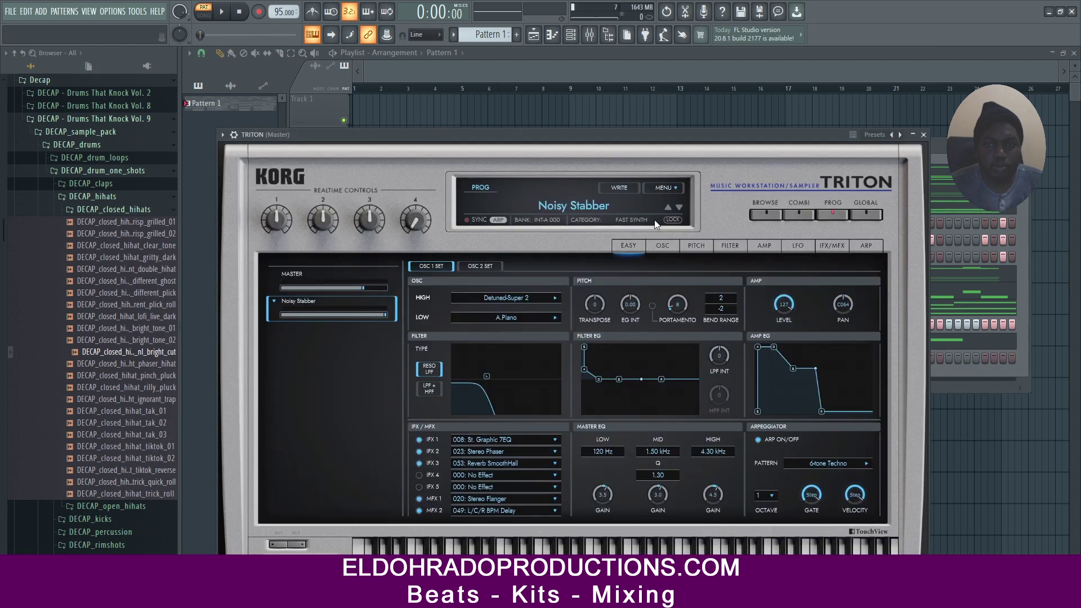
{"action": "left_click", "coordinate": [766, 215]}
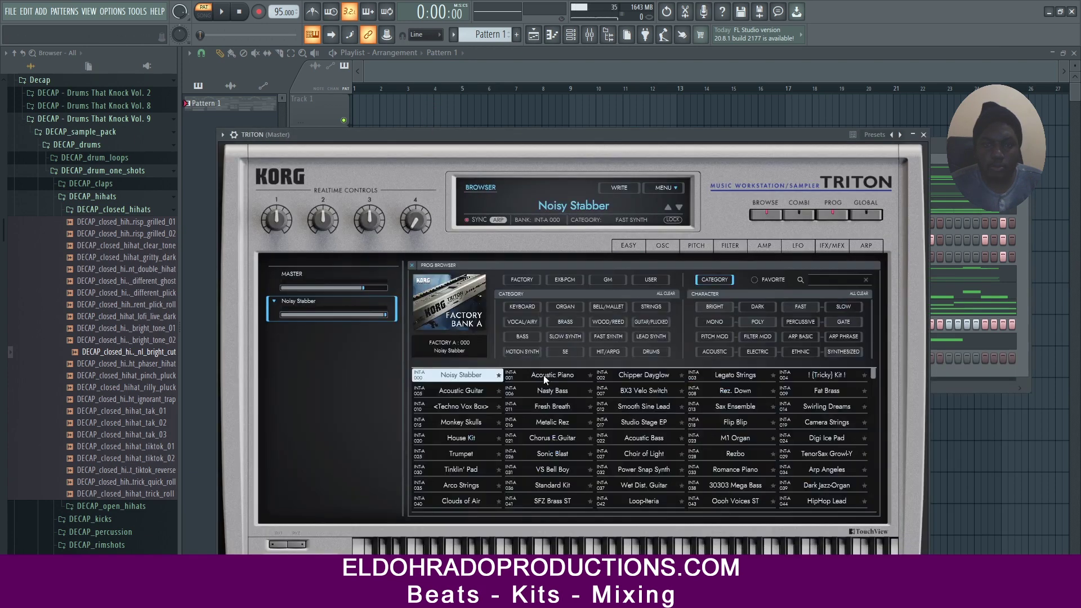
{"action": "left_click", "coordinate": [651, 337]}
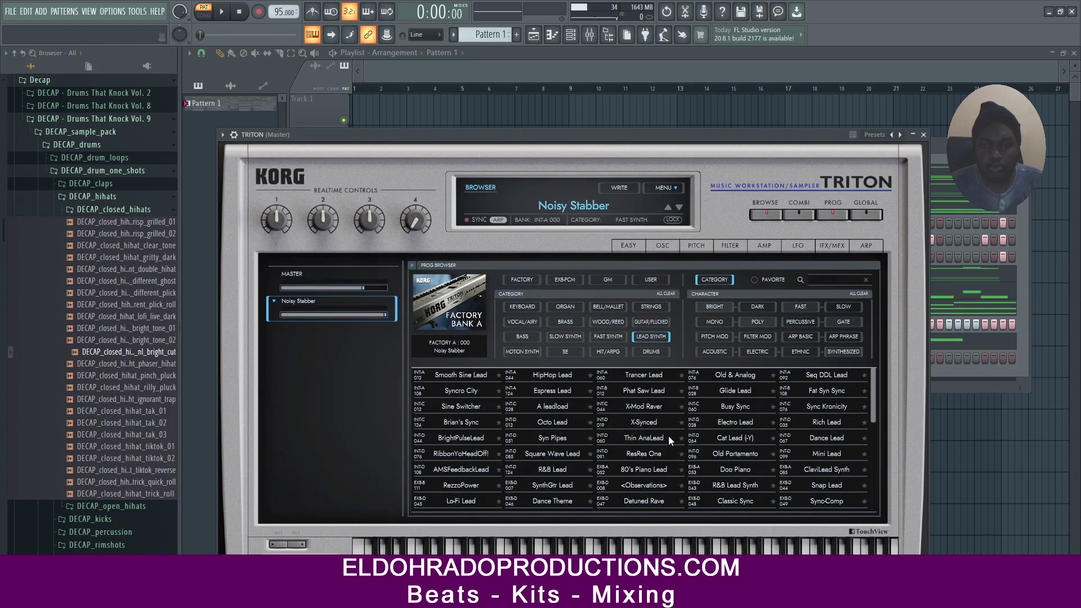
{"action": "left_click", "coordinate": [475, 502]}
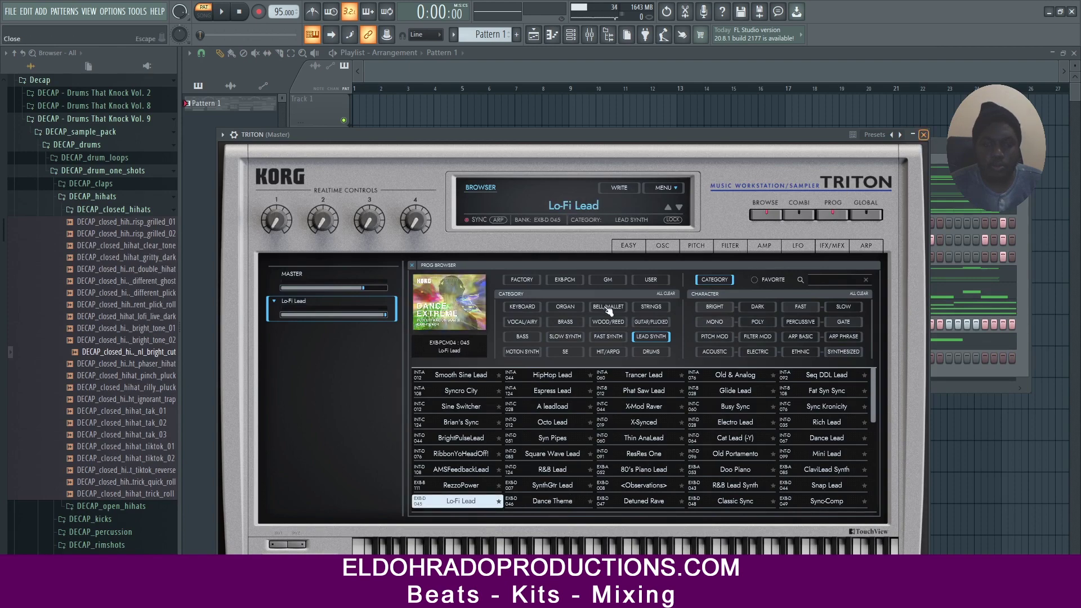
{"action": "left_click", "coordinate": [924, 135]}
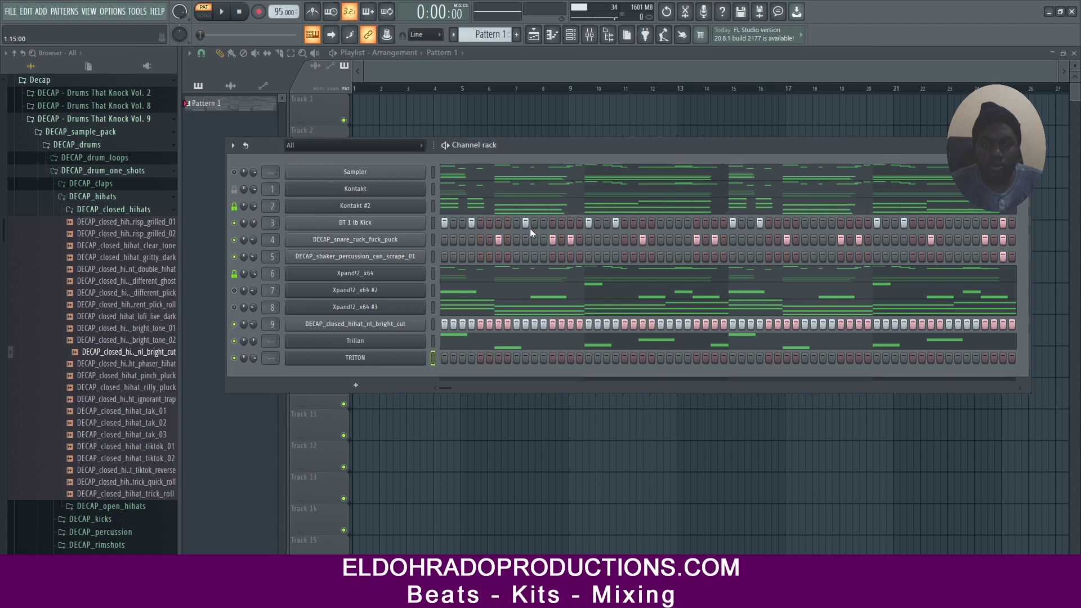
- Copy the Xpand!2_x64 notes and paste them into the TRITON channel
{"action": "right_click", "coordinate": [409, 273]}
{"action": "left_click", "coordinate": [579, 286]}
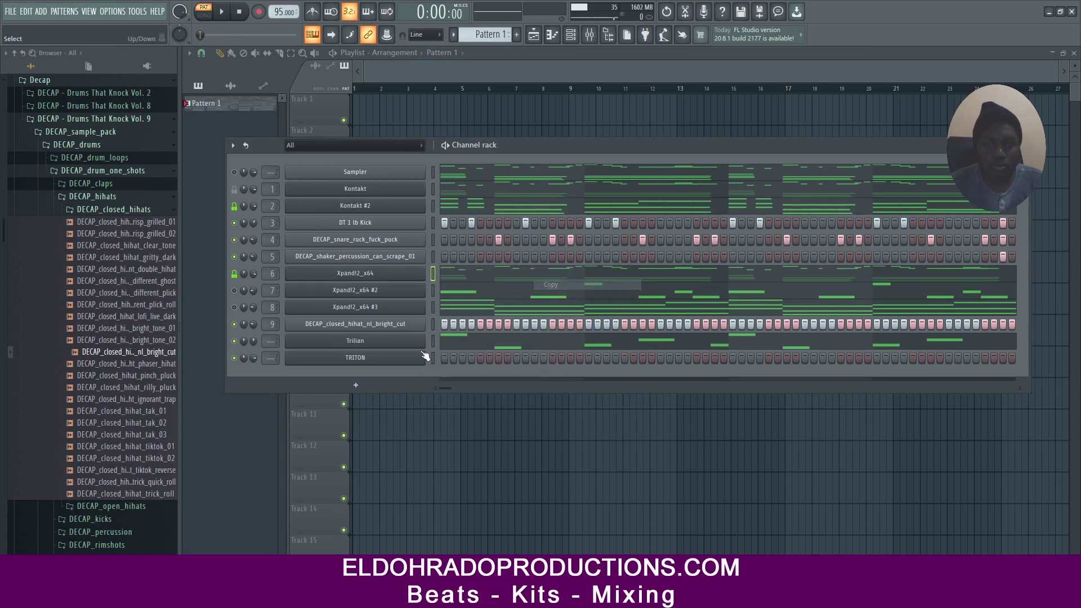
{"action": "right_click", "coordinate": [376, 359]}
{"action": "left_click", "coordinate": [549, 380]}
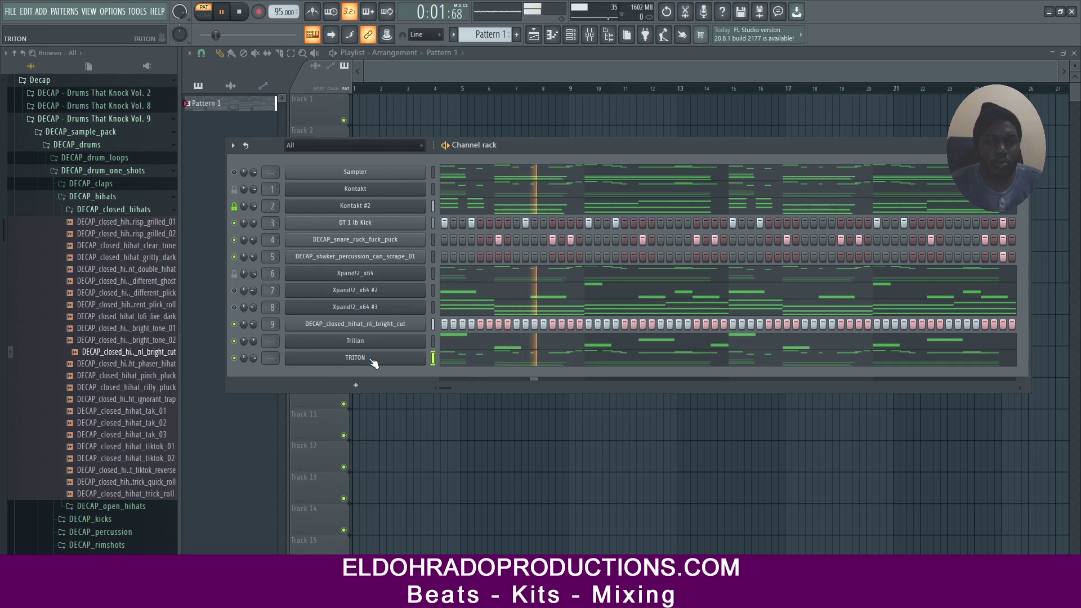
- Delete all the lower chord notes in the TRITON piano roll, keeping the melody above them
{"action": "right_click", "coordinate": [420, 355]}
{"action": "left_click", "coordinate": [448, 356]}
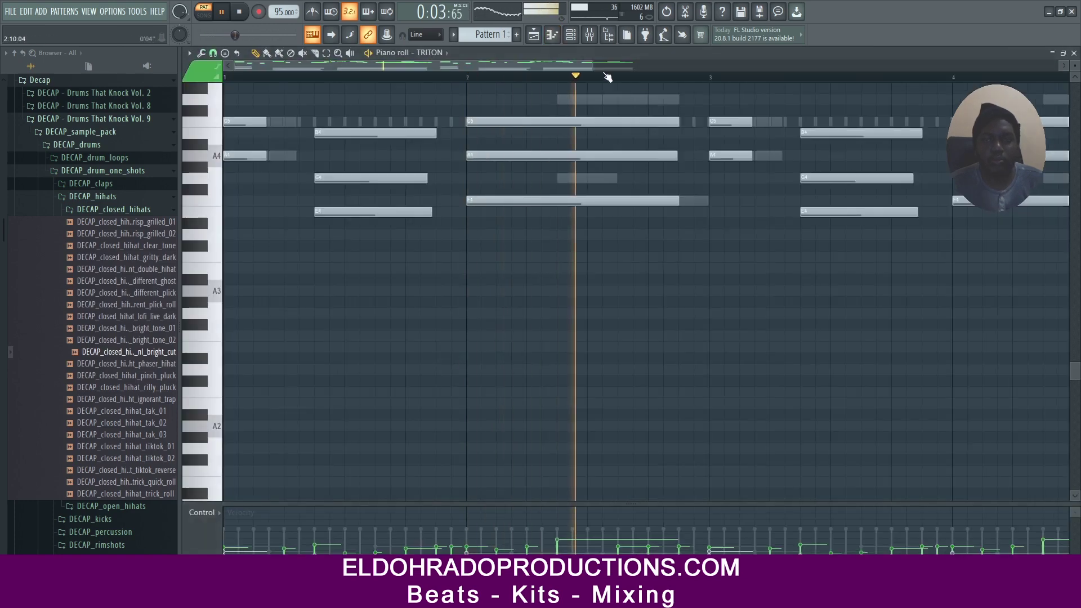
{"action": "left_click_drag", "start_coordinate": [593, 65], "coordinate": [932, 65]}
{"action": "scroll", "coordinate": [758, 300], "scroll_direction": "up", "scroll_amount": 4}
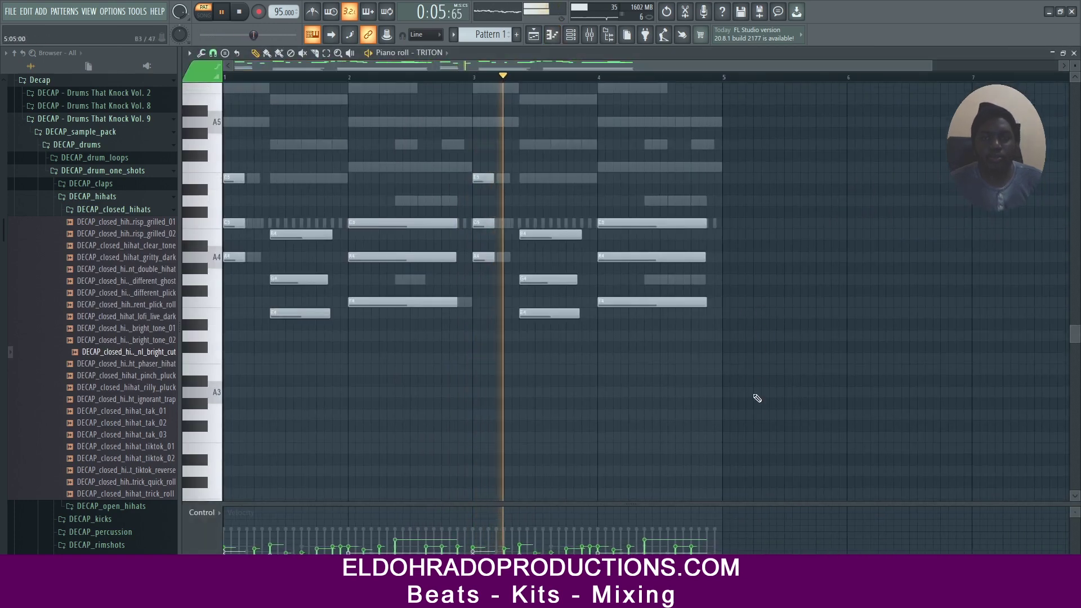
{"action": "left_click_drag", "start_coordinate": [752, 442], "coordinate": [160, 135]}
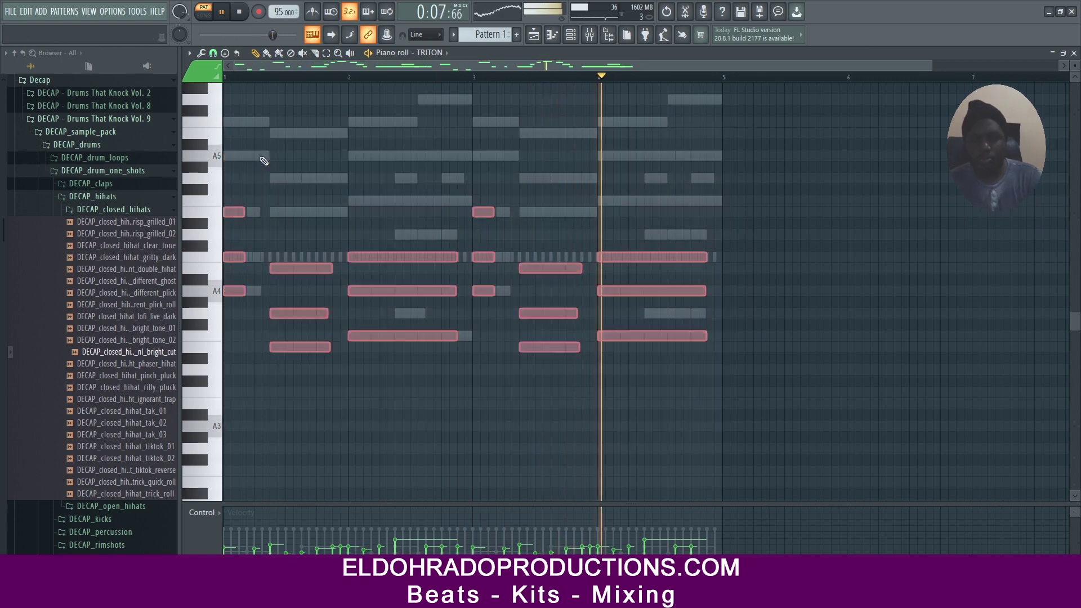
{"action": "key", "text": "Delete"}
{"action": "key", "text": "Escape"}
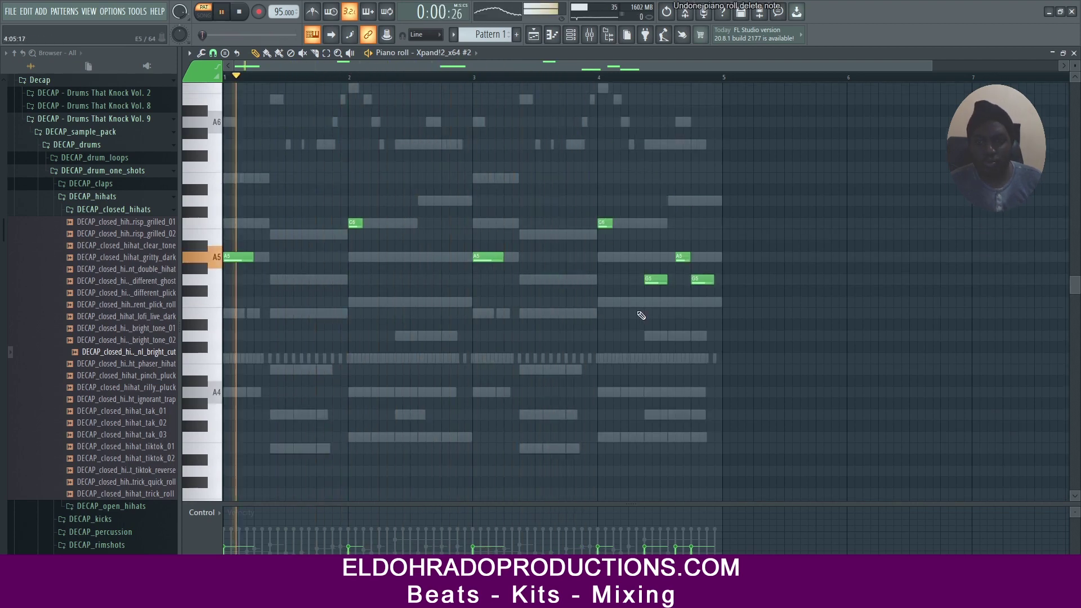
- Shorten the A5 notes at the start of bars 1 and 3 in Xpand!2_x64 #2 and delete the first G5 note in bar 4
{"action": "left_click_drag", "start_coordinate": [252, 257], "coordinate": [238, 257]}
{"action": "left_click_drag", "start_coordinate": [502, 257], "coordinate": [488, 257]}
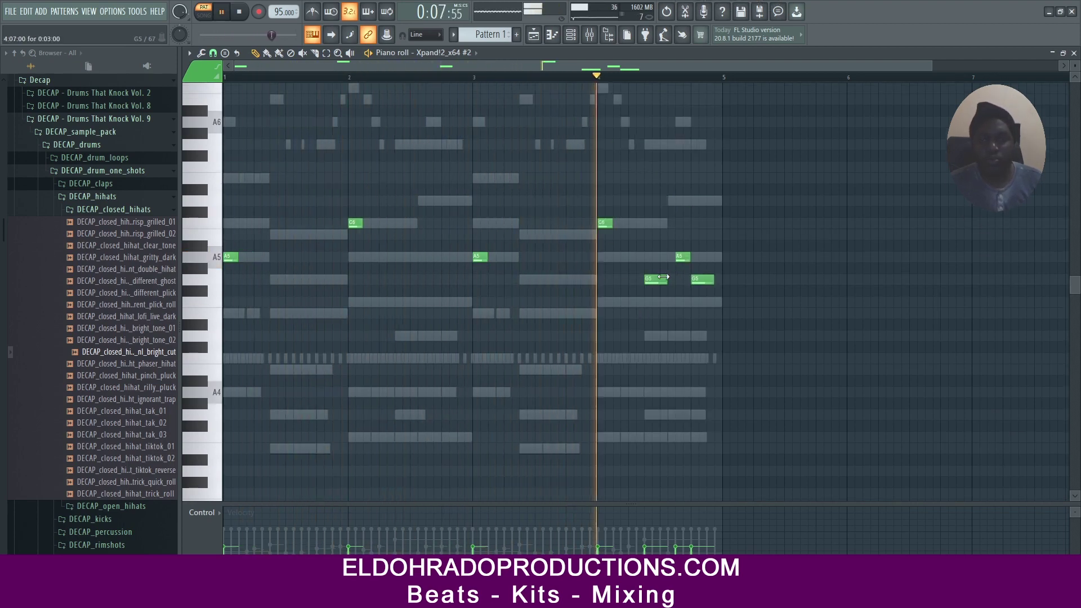
{"action": "right_click", "coordinate": [663, 280]}
{"action": "key", "text": "F7"}
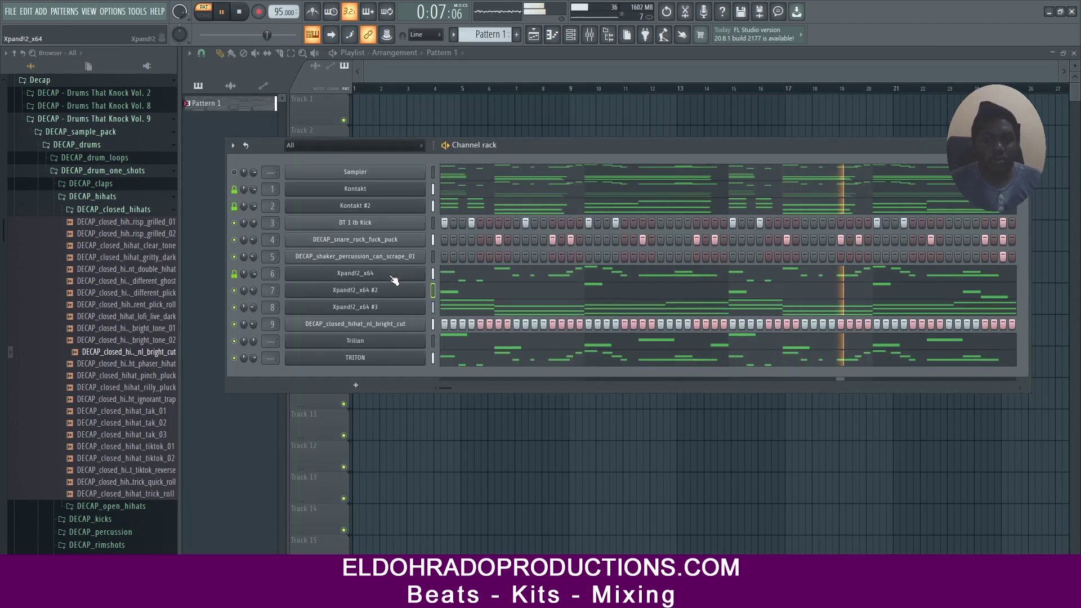
- Unlock the mute states of Kontakt and Kontakt #2, and mute Xpand!2_x64
{"action": "right_click", "coordinate": [235, 189]}
{"action": "left_click", "coordinate": [254, 205]}
{"action": "right_click", "coordinate": [234, 206]}
{"action": "left_click", "coordinate": [254, 222]}
{"action": "left_click", "coordinate": [235, 274]}
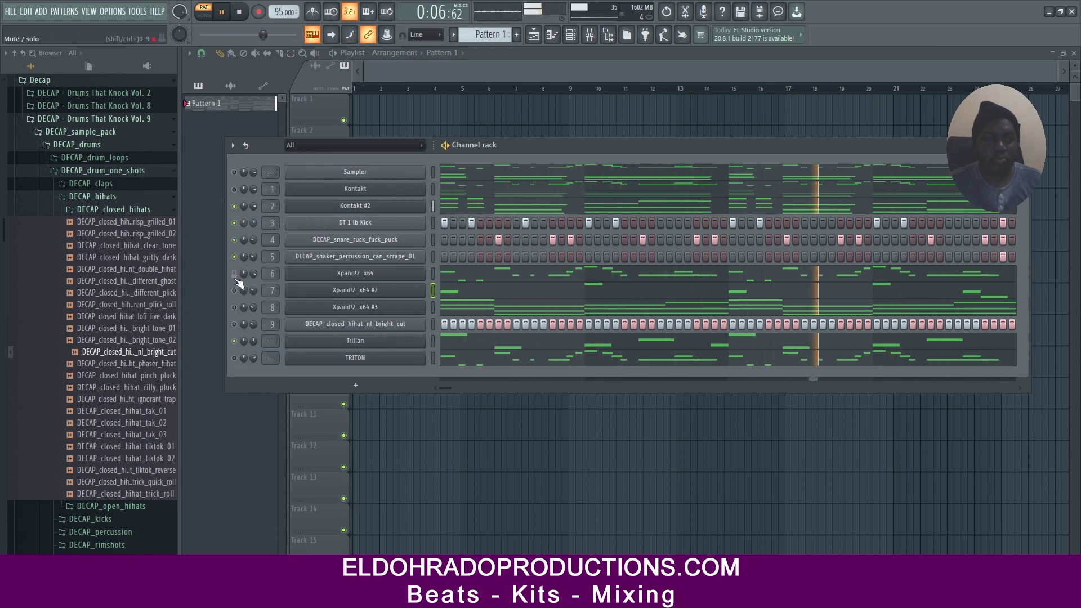
- Delete the Sampler channel and check the Kontakt #2 notes in the piano roll
{"action": "right_click", "coordinate": [361, 172]}
{"action": "left_click", "coordinate": [464, 290]}
{"action": "key", "text": "Return"}
{"action": "left_click", "coordinate": [473, 189]}
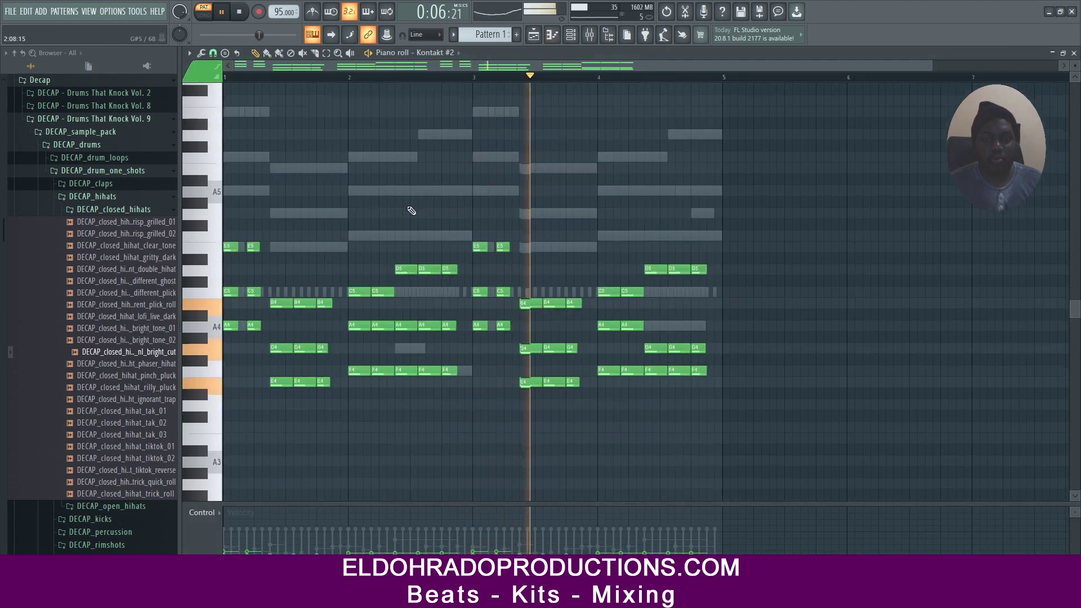
{"action": "key", "text": "F7"}
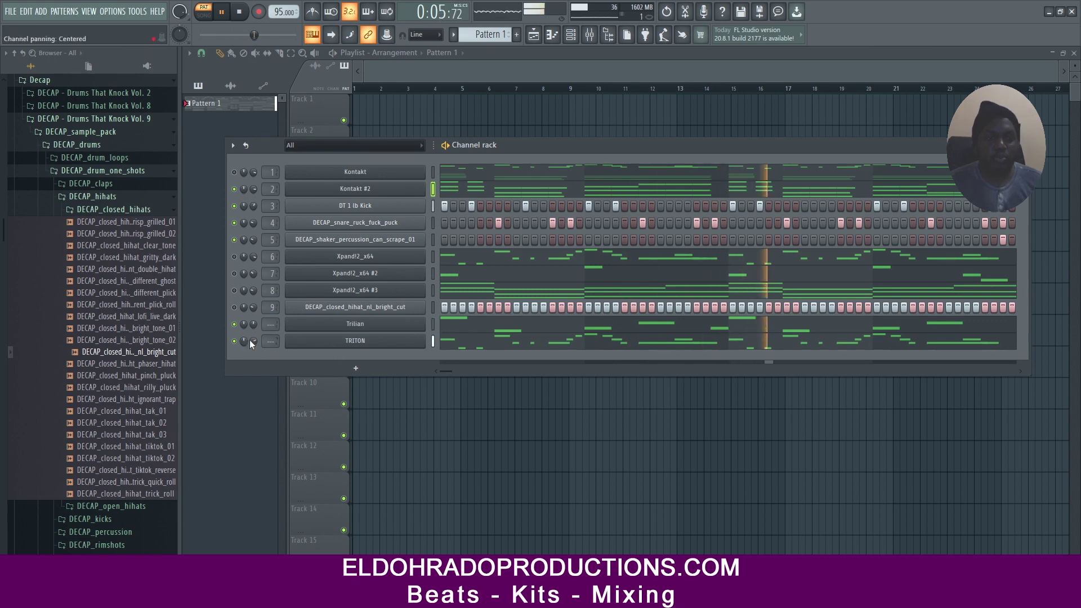
- Route Trilian to mixer track 10 and TRITON to track 11, and toggle solo and mute states to hear the mix
{"action": "left_click_drag", "start_coordinate": [266, 338], "coordinate": [266, 344]}
{"action": "right_click", "coordinate": [234, 341]}
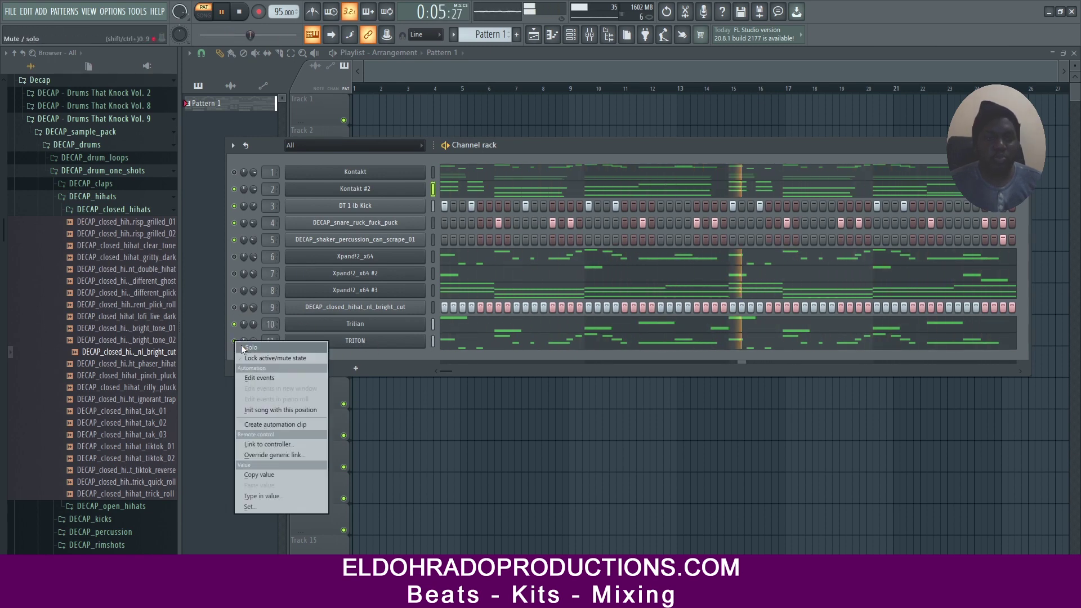
{"action": "left_click", "coordinate": [241, 344]}
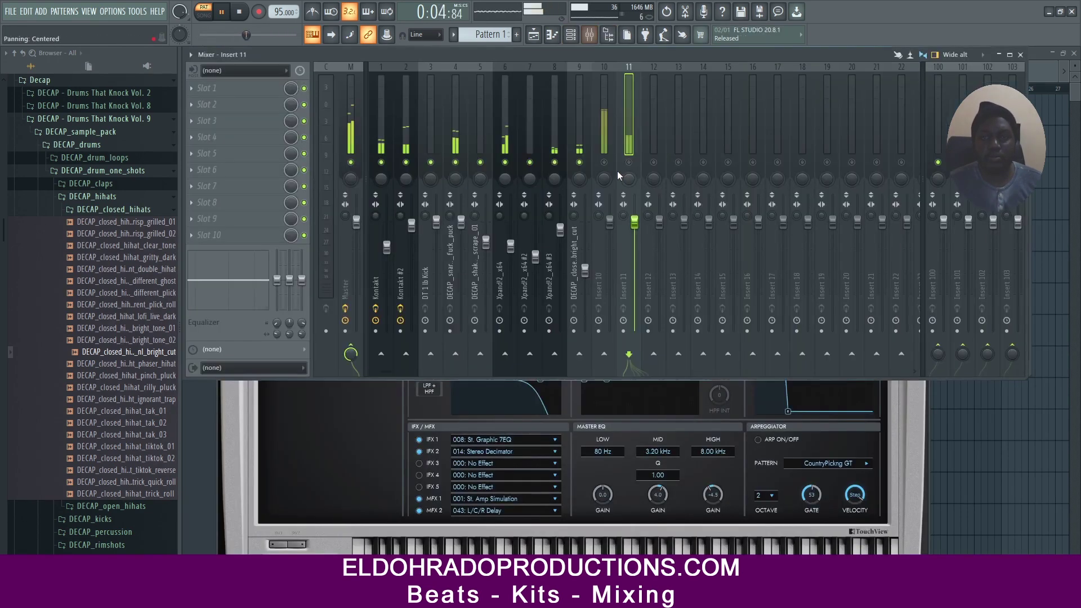
{"action": "left_click", "coordinate": [530, 165]}
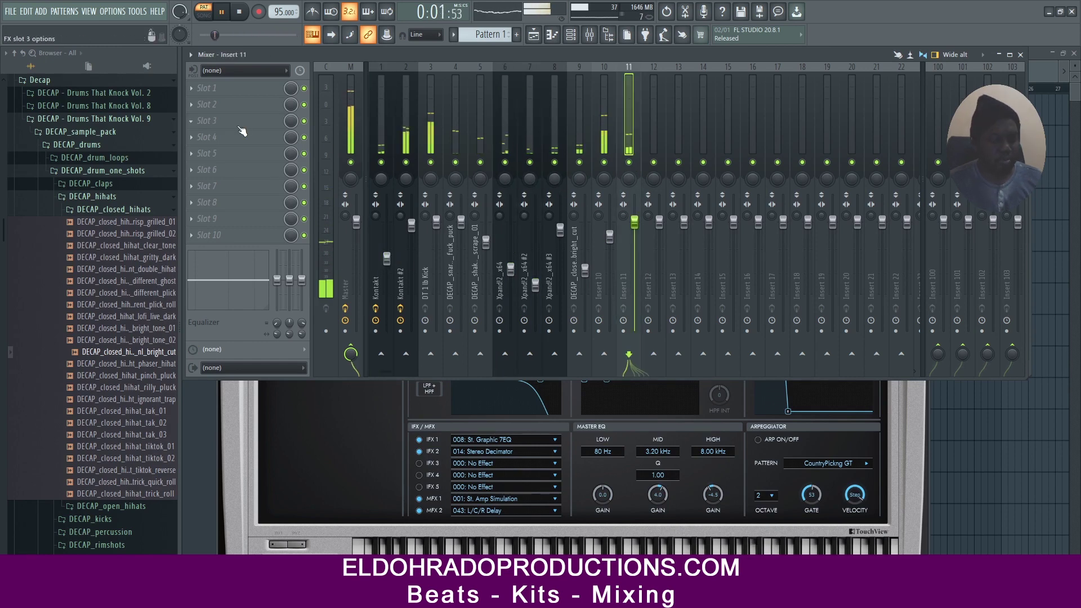
- Begin saving the project, creating and opening an "Of Tomorrow Riddim" folder inside VK Beats 2021
{"action": "left_click", "coordinate": [11, 11]}
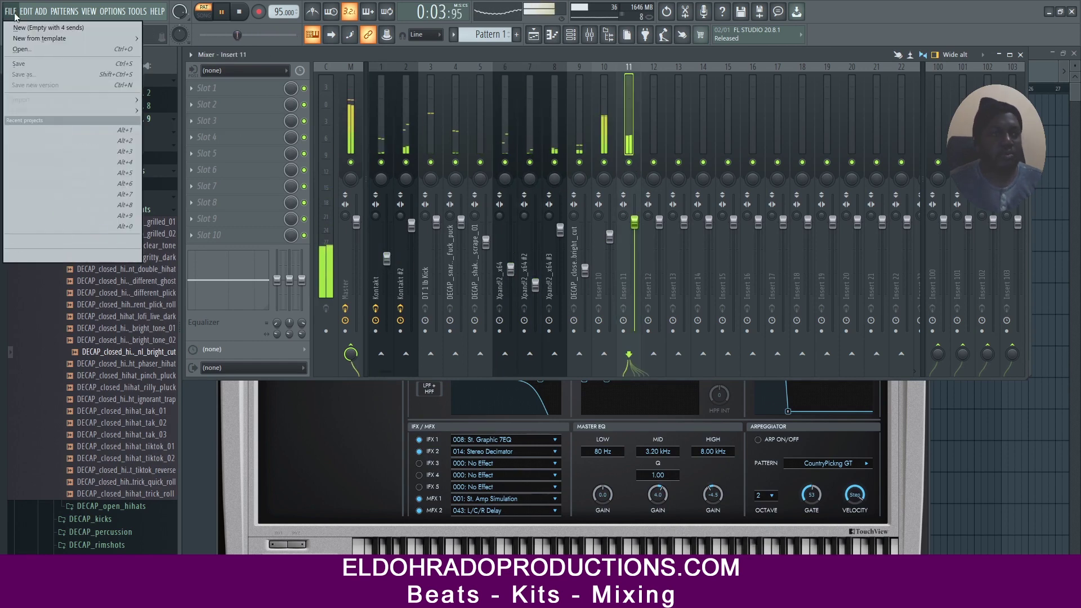
{"action": "left_click", "coordinate": [67, 66]}
{"action": "left_click", "coordinate": [418, 181]}
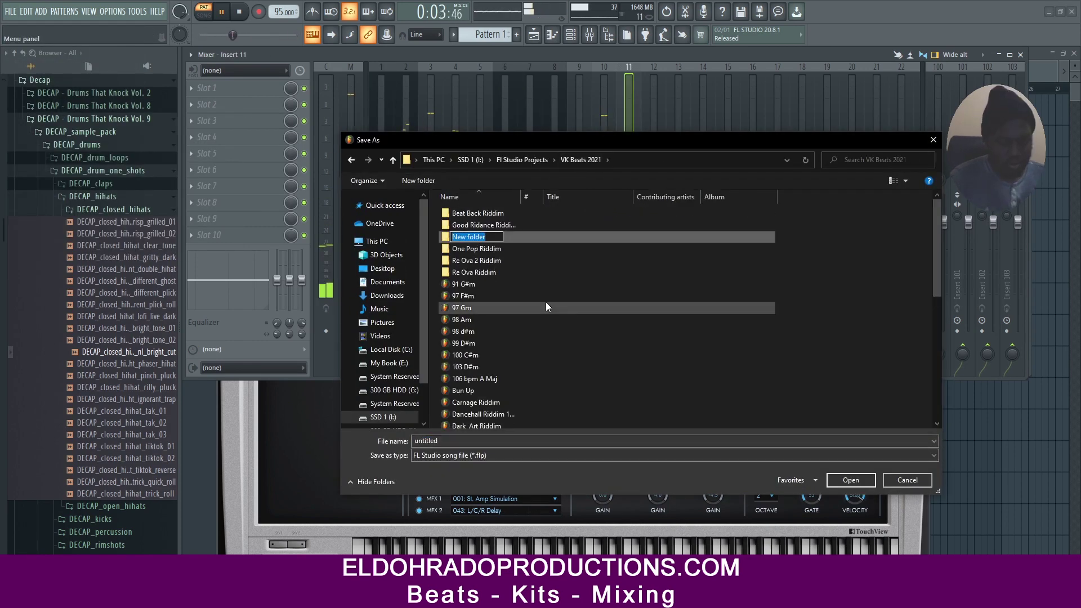
{"action": "type", "text": "Of Tomorrow Riddim"}
{"action": "double_click", "coordinate": [547, 241]}
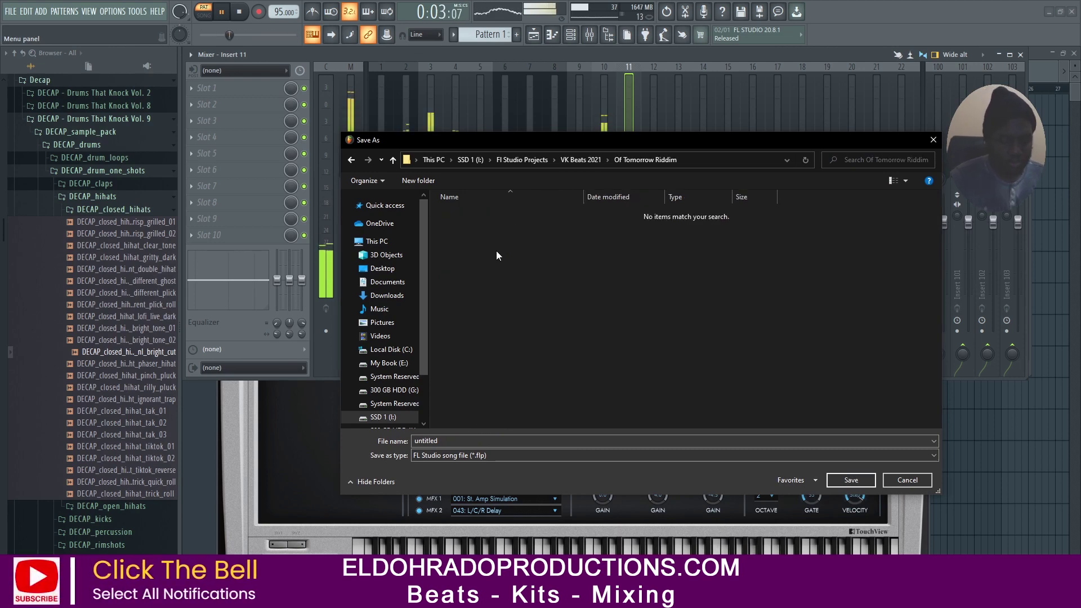
- Save the project in the new folder under the file name "Of Tommorow Riddim"
{"action": "left_click", "coordinate": [484, 443]}
{"action": "type", "text": "Of Tommo"}
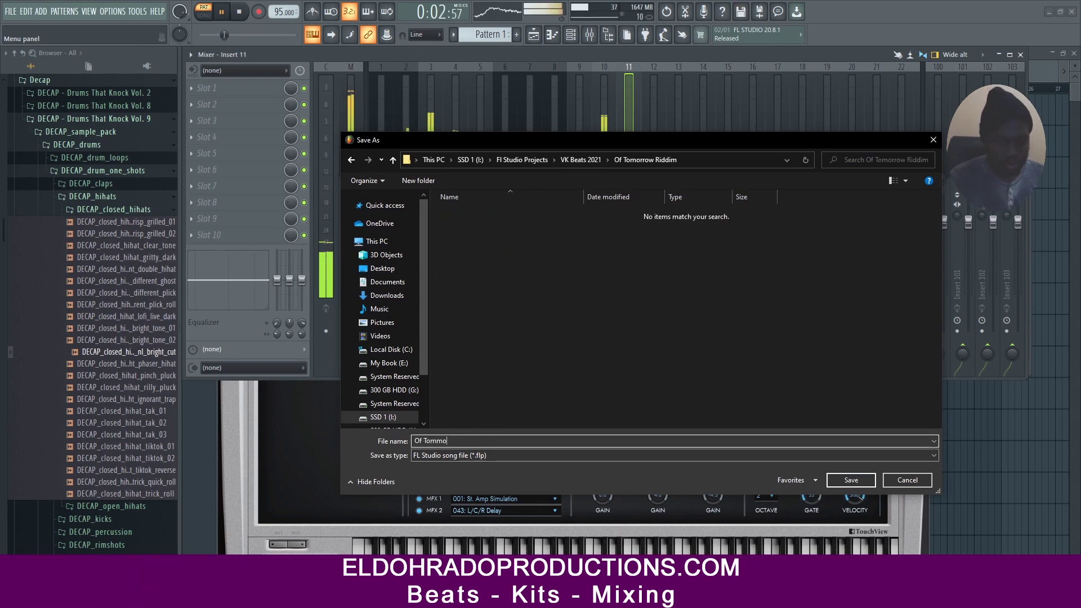
{"action": "type", "text": "row Riddim"}
{"action": "left_click", "coordinate": [851, 480]}
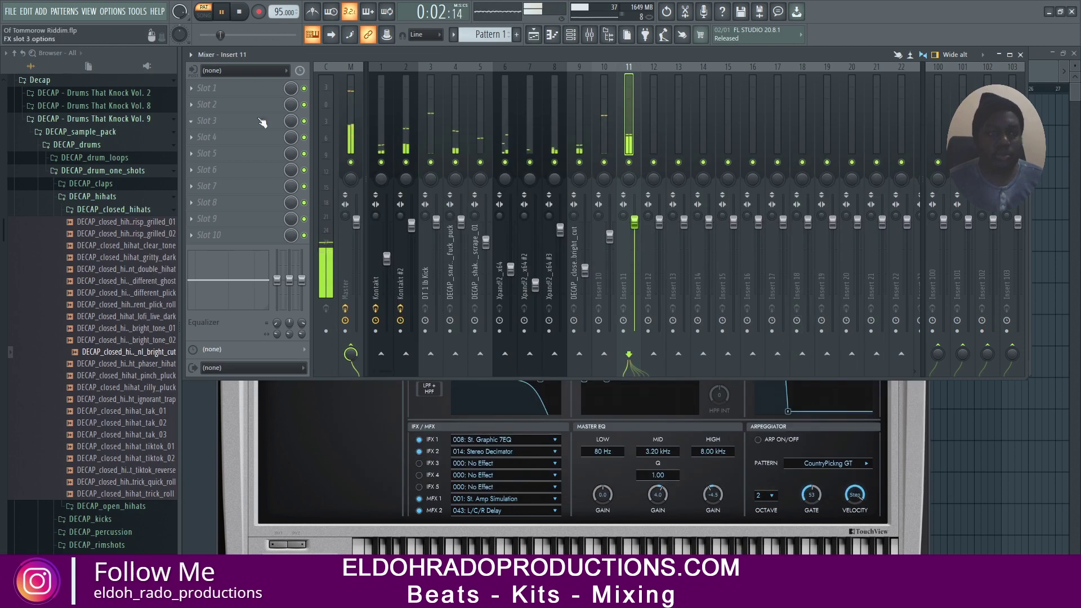
- Load Decapitator into effect slot 2 of mixer insert 11
{"action": "left_click", "coordinate": [237, 104]}
{"action": "mouse_move", "coordinate": [376, 370]}
{"action": "left_click", "coordinate": [437, 380]}
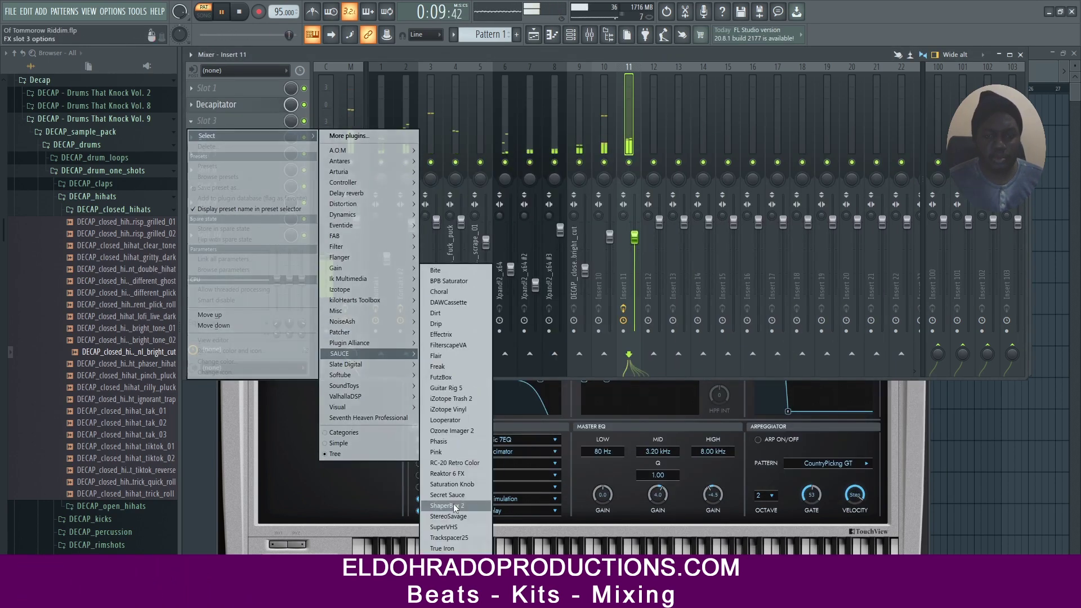
- Add Ozone Imager 2 to slot 3 of insert 11, with Stereoize on at 3.3 ms and Width at about 47%
{"action": "left_click", "coordinate": [451, 431]}
{"action": "left_click", "coordinate": [582, 183]}
{"action": "left_click_drag", "start_coordinate": [601, 275], "coordinate": [602, 289]}
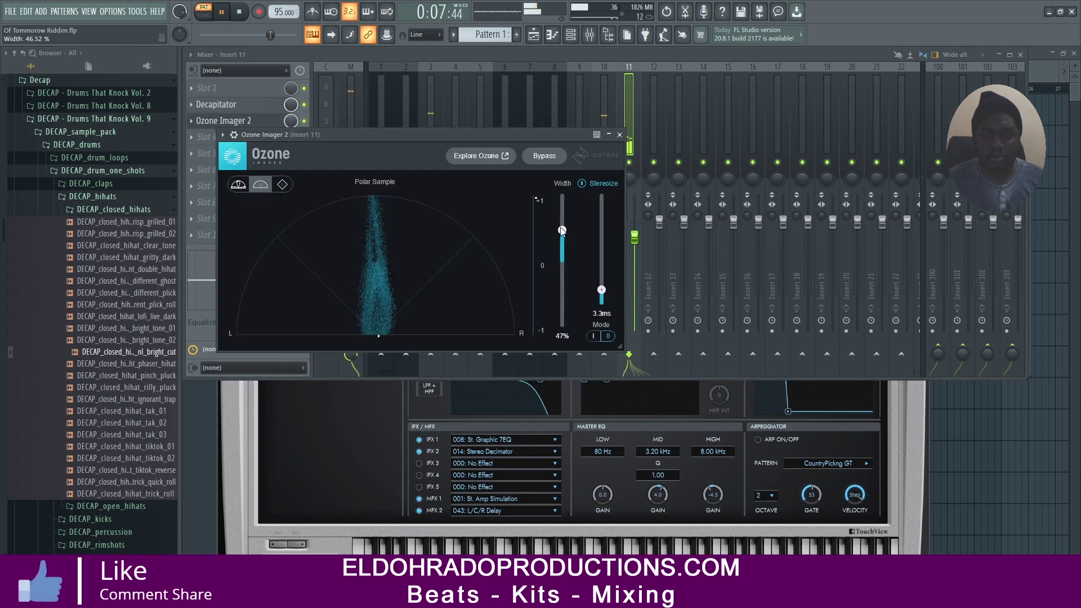
{"action": "left_click", "coordinate": [620, 134]}
- Lower the closed hi-hat's level slightly on mixer track 9 and clear the open windows to reveal the playlist
{"action": "left_click", "coordinate": [580, 198]}
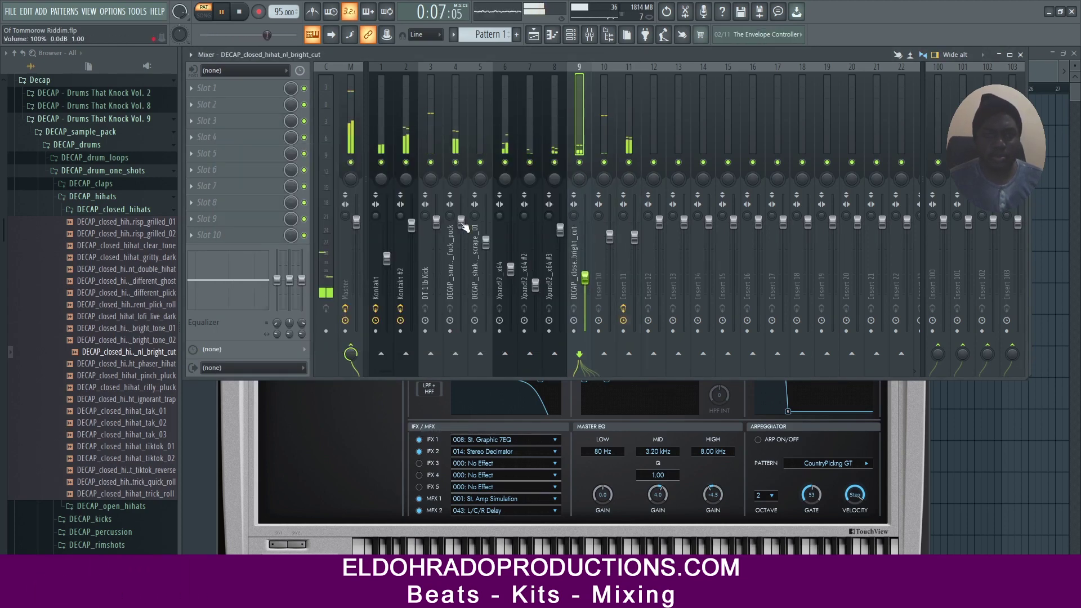
{"action": "key", "text": "F6"}
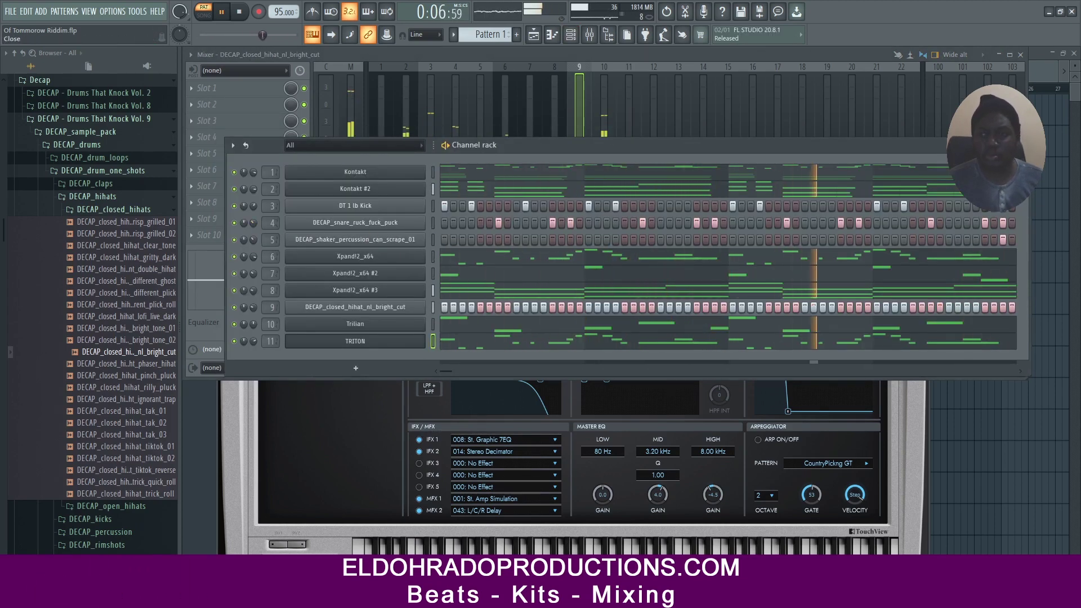
{"action": "left_click", "coordinate": [1019, 145]}
{"action": "left_click", "coordinate": [922, 438]}
{"action": "left_click", "coordinate": [922, 123]}
{"action": "left_click", "coordinate": [1020, 54]}
- Split Pattern 1 by channel, place all the resulting patterns in the playlist from bar 1, and switch to song mode
{"action": "left_click", "coordinate": [453, 35]}
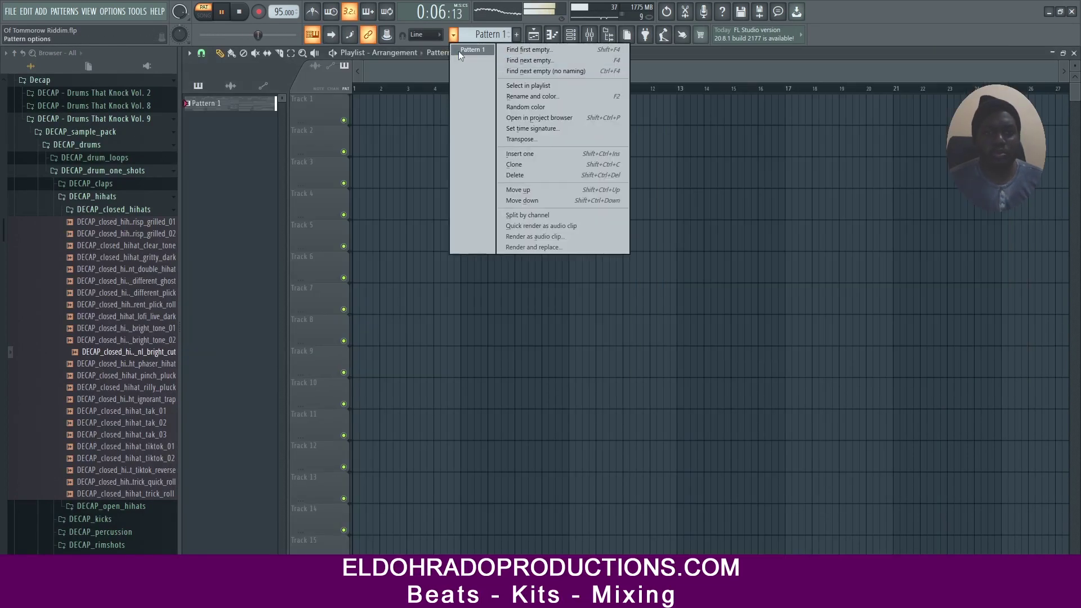
{"action": "left_click", "coordinate": [508, 215]}
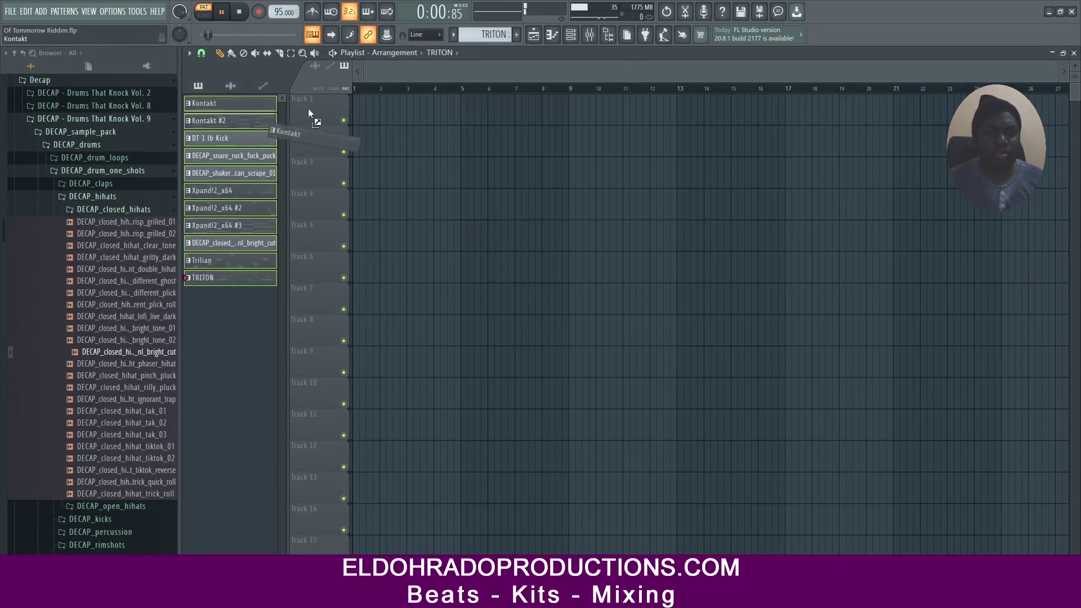
{"action": "left_click_drag", "start_coordinate": [309, 109], "coordinate": [360, 110]}
{"action": "key", "text": "l"}
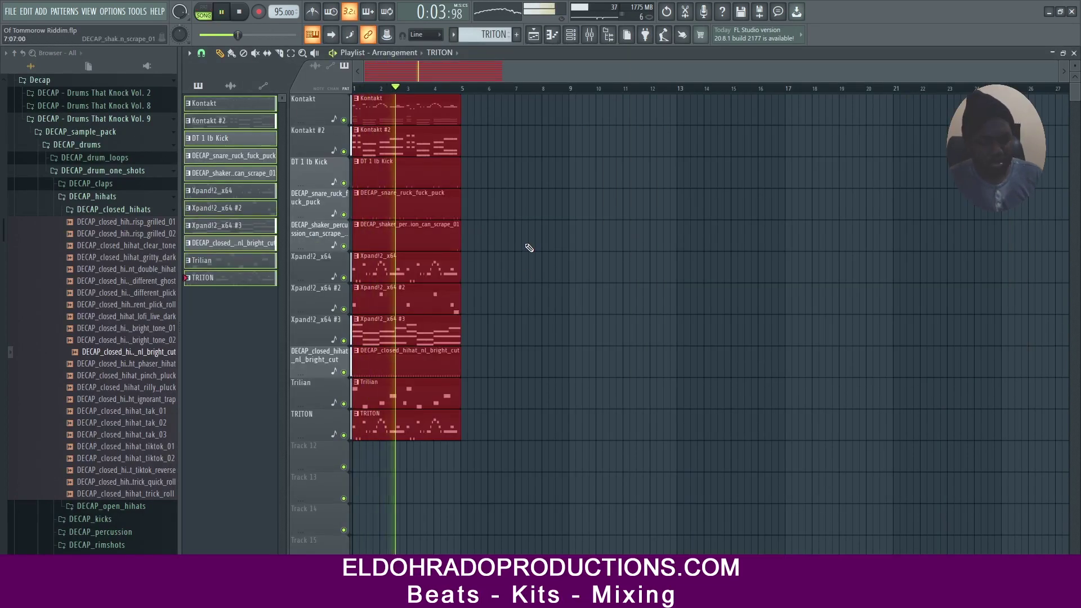
- Duplicate the four-bar block of all clips five times to fill bars 1 to 24
{"action": "key", "text": "ctrl+b"}
{"action": "key", "text": "ctrl+b"}
{"action": "key", "text": "ctrl+b"}
{"action": "key", "text": "ctrl+b"}
{"action": "key", "text": "ctrl+b"}
{"action": "key", "text": "space"}
- Delete the Kontakt, kick, snare, Xpand!2_x64, closed hi-hat, Trilian and TRITON clips from bars 1 to 4
{"action": "right_click", "coordinate": [394, 110]}
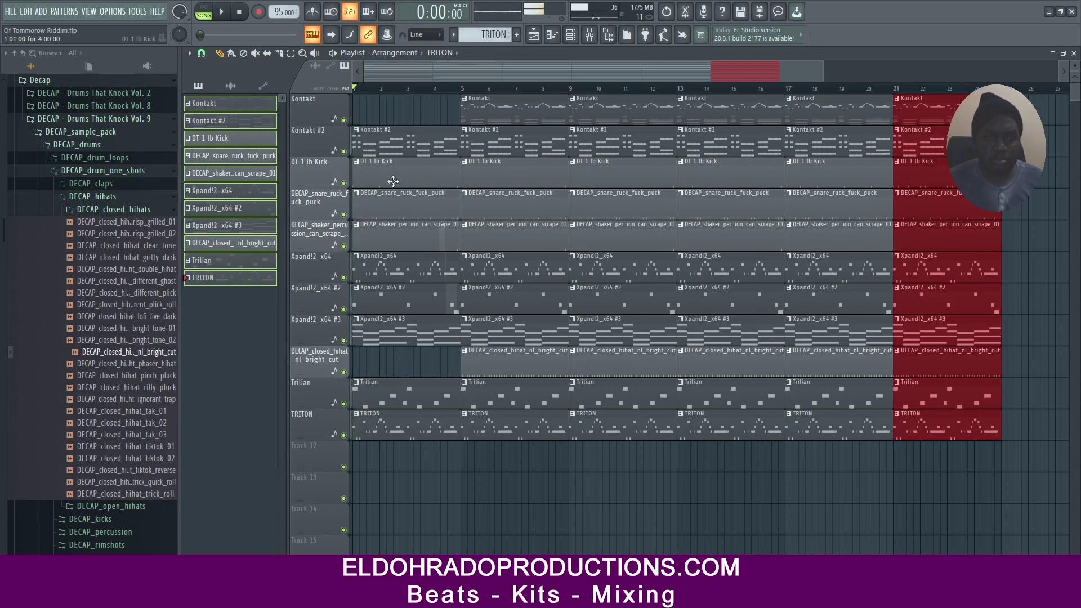
{"action": "right_click", "coordinate": [391, 181]}
{"action": "right_click", "coordinate": [394, 204]}
{"action": "right_click", "coordinate": [397, 271]}
{"action": "key", "text": "space"}
{"action": "right_click", "coordinate": [396, 405]}
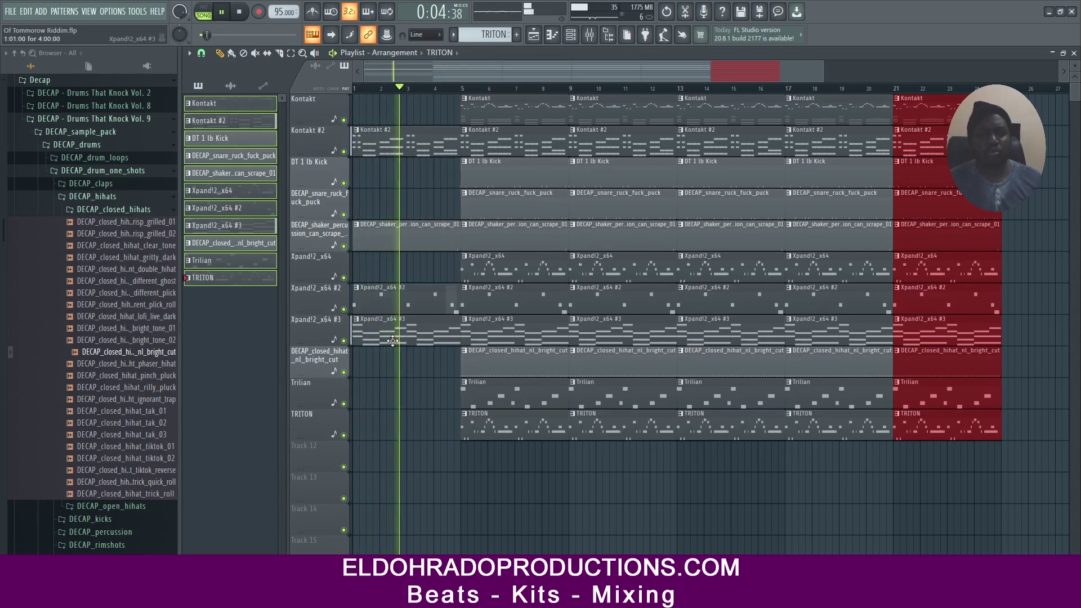
- Delete the Trilian, TRITON, Kontakt, Xpand!2_x64 and closed hi-hat clips from bars 5 to 8
{"action": "right_click", "coordinate": [507, 397]}
{"action": "right_click", "coordinate": [507, 428]}
{"action": "right_click", "coordinate": [538, 121]}
{"action": "right_click", "coordinate": [513, 268]}
{"action": "right_click", "coordinate": [509, 373]}
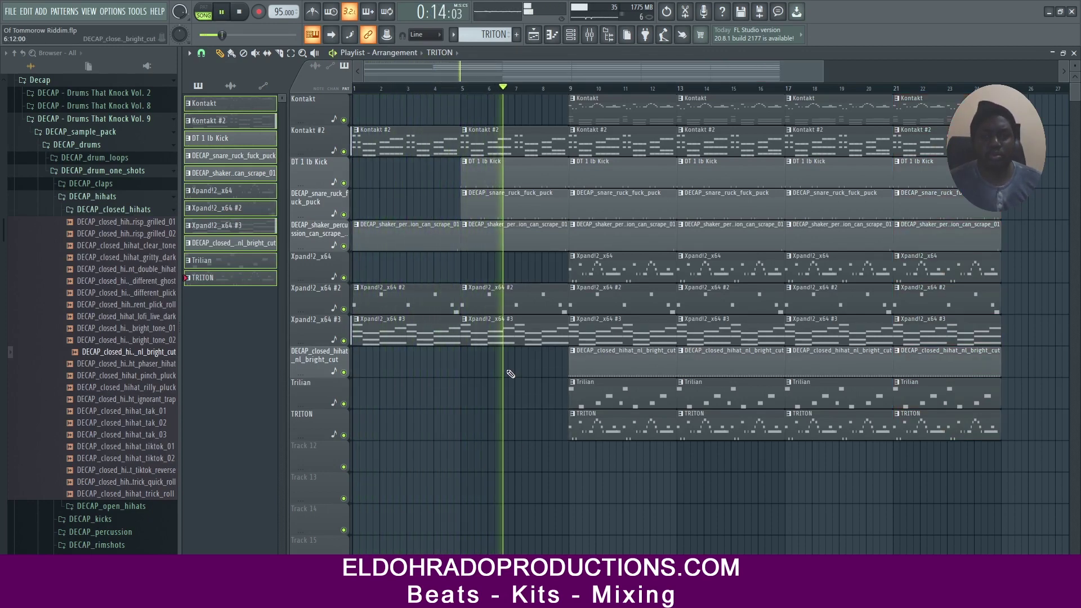
- Remove the closed hi-hat clips from bars 17 to 24 and all three Xpand!2 clips starting at bar 17
{"action": "left_click_drag", "start_coordinate": [602, 65], "coordinate": [632, 66]}
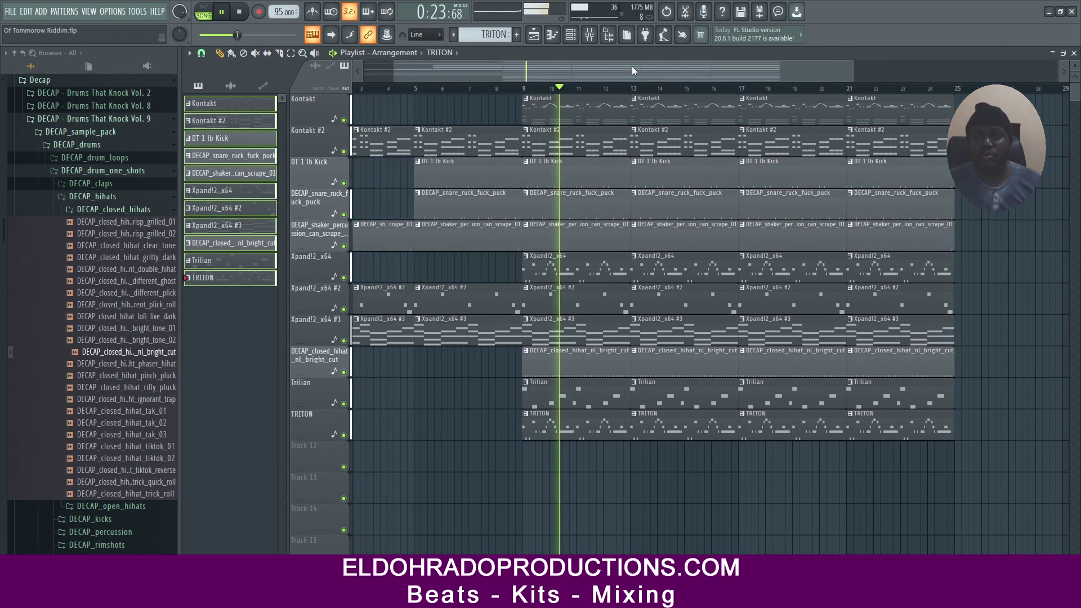
{"action": "right_click", "coordinate": [788, 363]}
{"action": "right_click", "coordinate": [882, 361]}
{"action": "right_click", "coordinate": [789, 332]}
{"action": "right_click", "coordinate": [788, 300]}
{"action": "right_click", "coordinate": [783, 268]}
- Delete the Trilian, TRITON and Kontakt clips from bars 17 to 24, plus the Xpand!2_x64 clip at bar 21
{"action": "right_click", "coordinate": [789, 394]}
{"action": "right_click", "coordinate": [794, 425]}
{"action": "right_click", "coordinate": [887, 423]}
{"action": "right_click", "coordinate": [895, 402]}
{"action": "right_click", "coordinate": [879, 113]}
{"action": "right_click", "coordinate": [800, 112]}
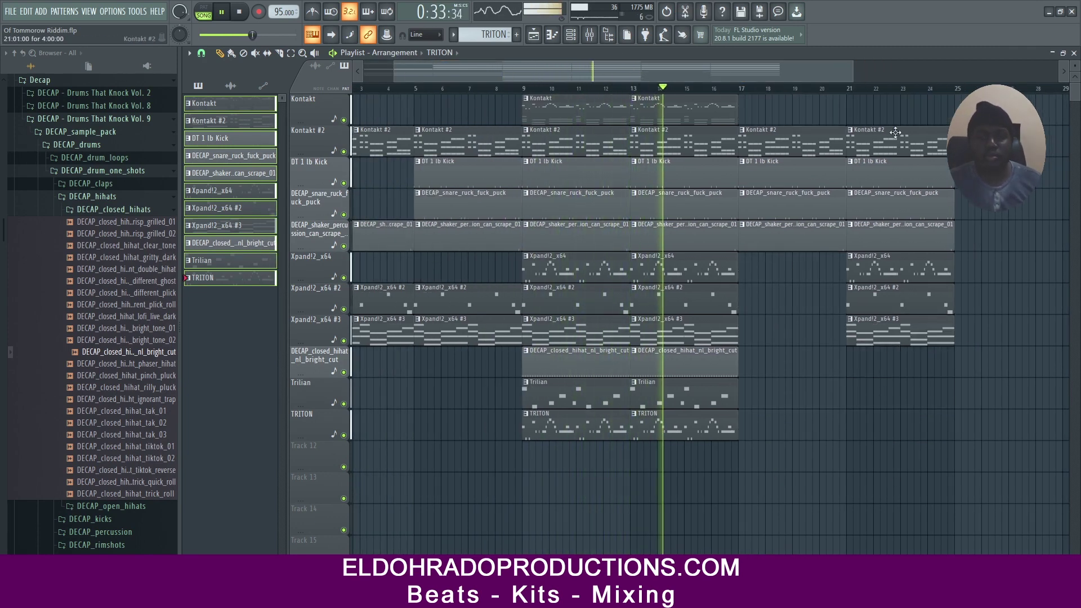
{"action": "right_click", "coordinate": [867, 270]}
- Audition the effect samples in the DECAP_fx_one_shots folder of Drums That Knock Vol. 9
{"action": "scroll", "coordinate": [761, 272], "scroll_direction": "down", "scroll_amount": 2}
{"action": "left_click", "coordinate": [102, 196]}
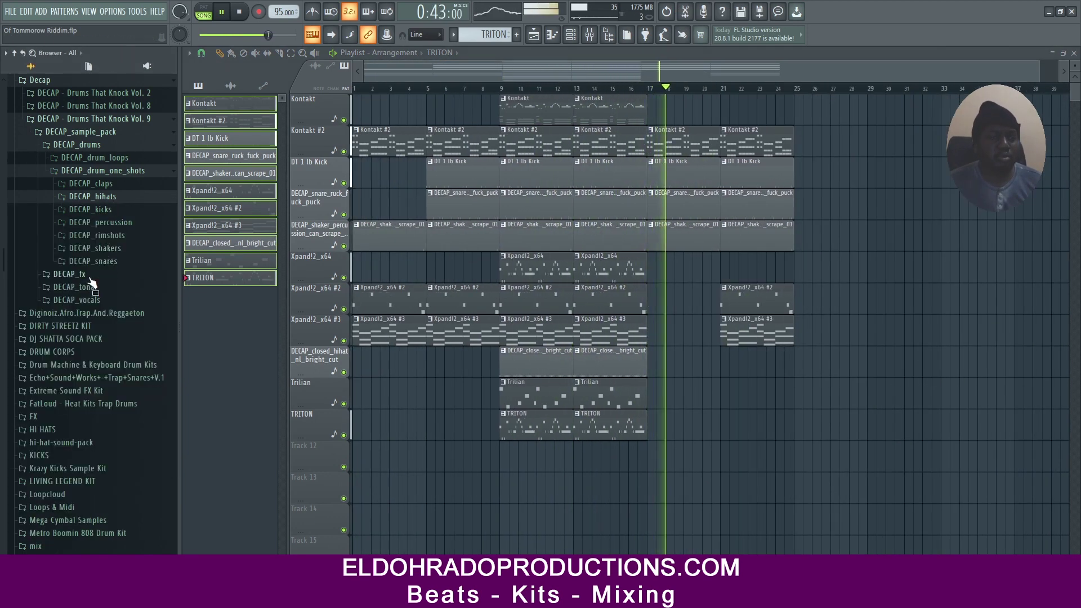
{"action": "left_click", "coordinate": [90, 276]}
{"action": "left_click", "coordinate": [93, 175]}
{"action": "left_click", "coordinate": [131, 212]}
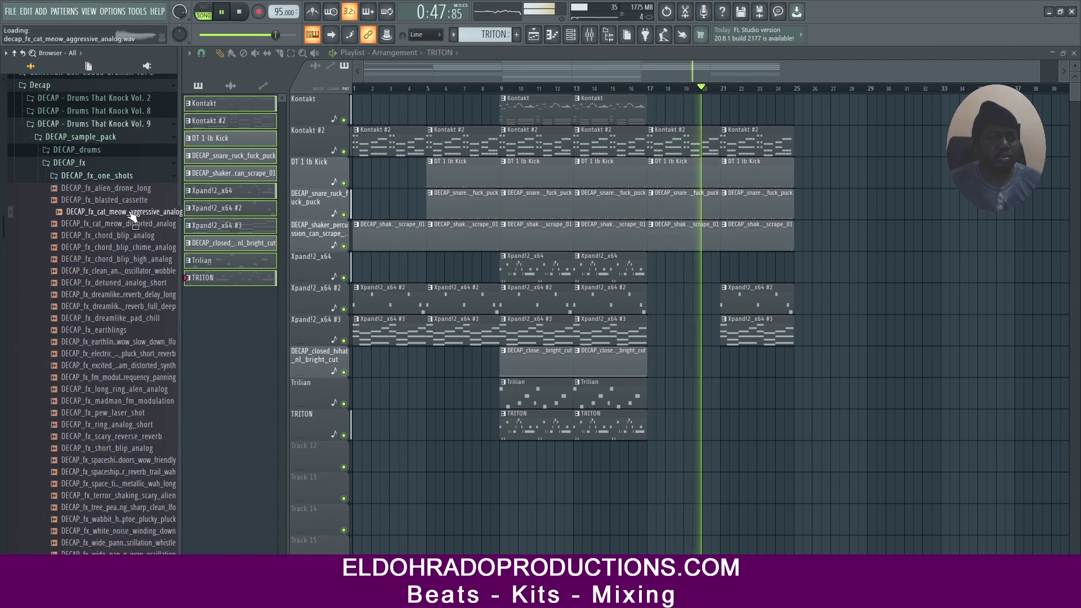
{"action": "left_click", "coordinate": [148, 437]}
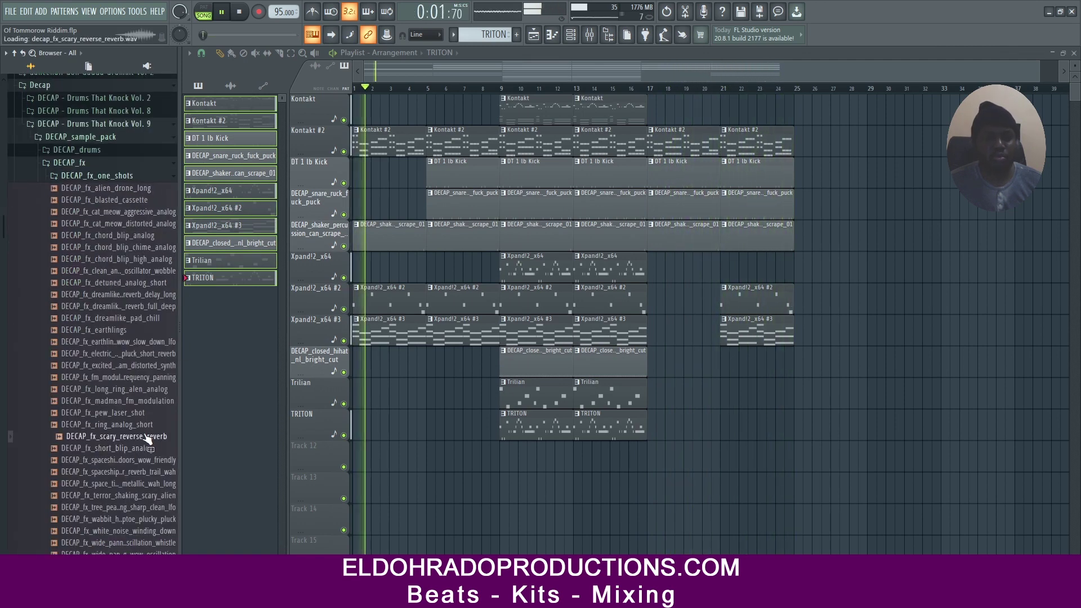
{"action": "left_click", "coordinate": [140, 474]}
{"action": "scroll", "coordinate": [124, 490], "scroll_direction": "down", "scroll_amount": 2}
{"action": "left_click", "coordinate": [107, 497]}
{"action": "key", "text": "space"}
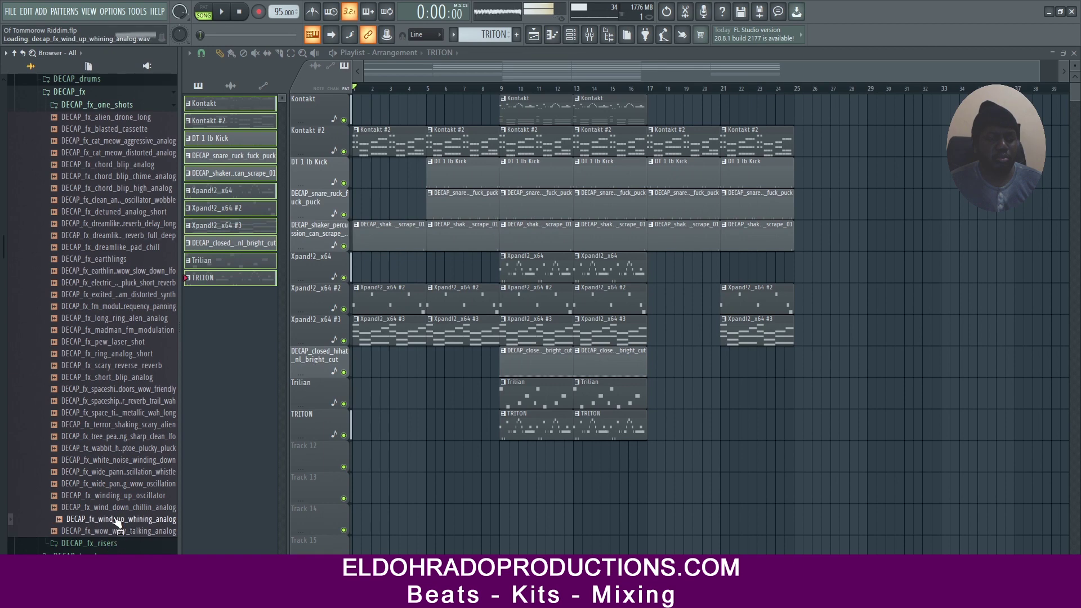
- Place the DECAP_riser_spaceship_going_up sample on Track 12 so it leads into bar 9, and lower its level
{"action": "left_click", "coordinate": [89, 542]}
{"action": "left_click", "coordinate": [135, 438]}
{"action": "left_click", "coordinate": [129, 542]}
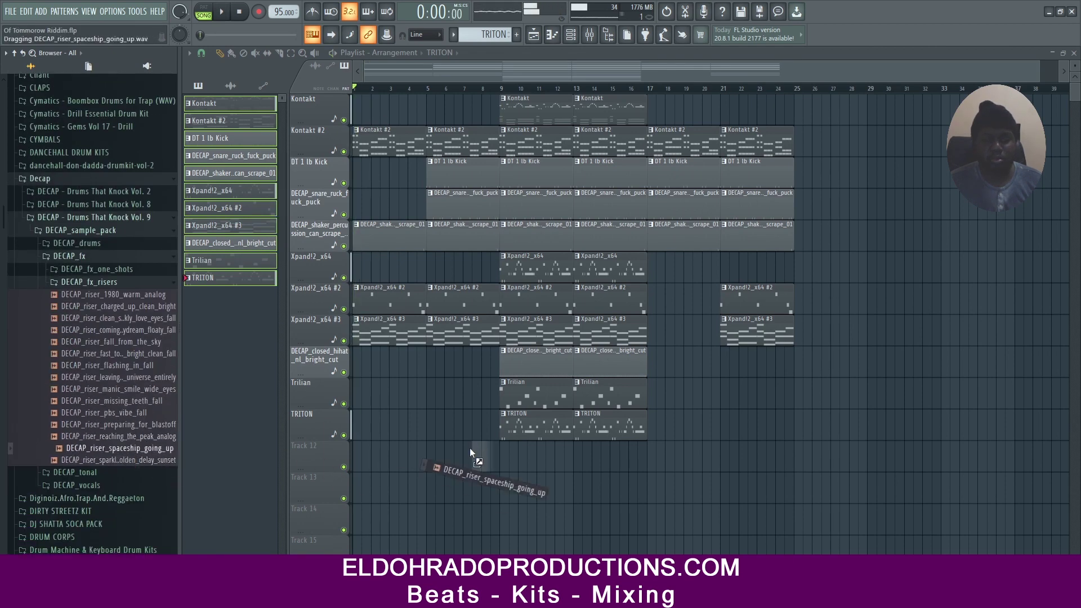
{"action": "left_click_drag", "start_coordinate": [470, 447], "coordinate": [483, 450]}
{"action": "scroll", "coordinate": [501, 88], "scroll_direction": "up", "scroll_amount": 6}
{"action": "left_click_drag", "start_coordinate": [659, 451], "coordinate": [741, 444]}
{"action": "double_click", "coordinate": [616, 450]}
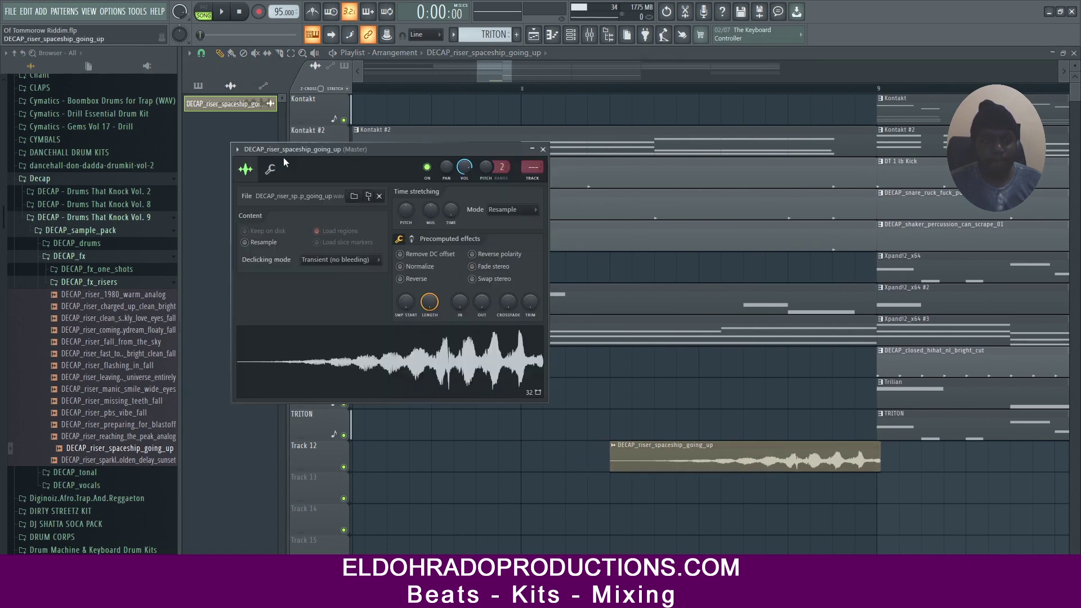
{"action": "left_click_drag", "start_coordinate": [659, 227], "coordinate": [659, 240]}
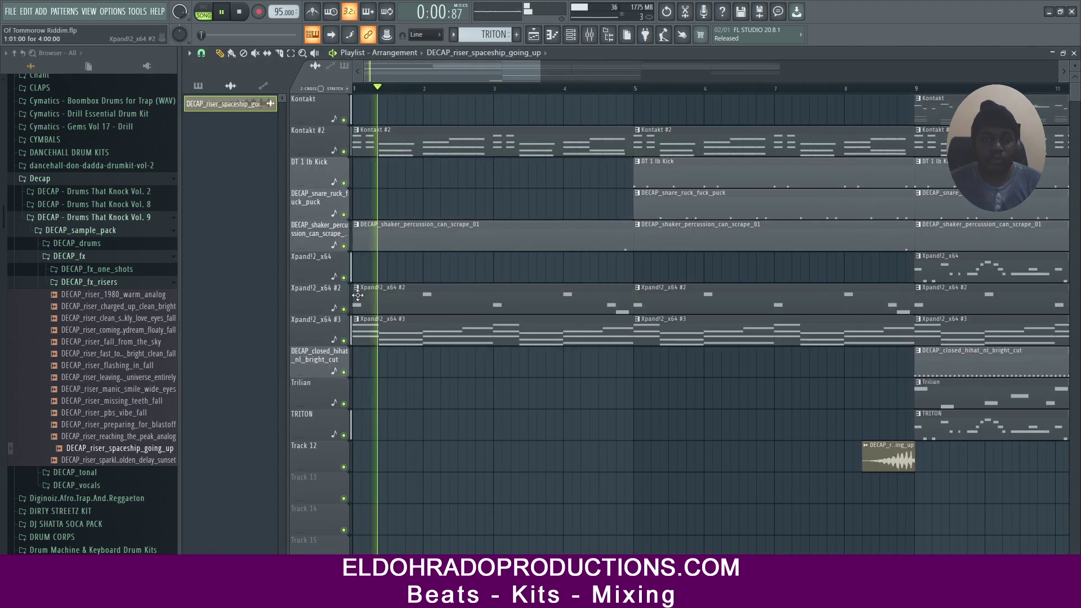
- Make the Xpand!2_x64 #2 clip at bar 1 unique and add an A5 note just before bar 2
{"action": "left_click", "coordinate": [356, 288]}
{"action": "left_click", "coordinate": [386, 379]}
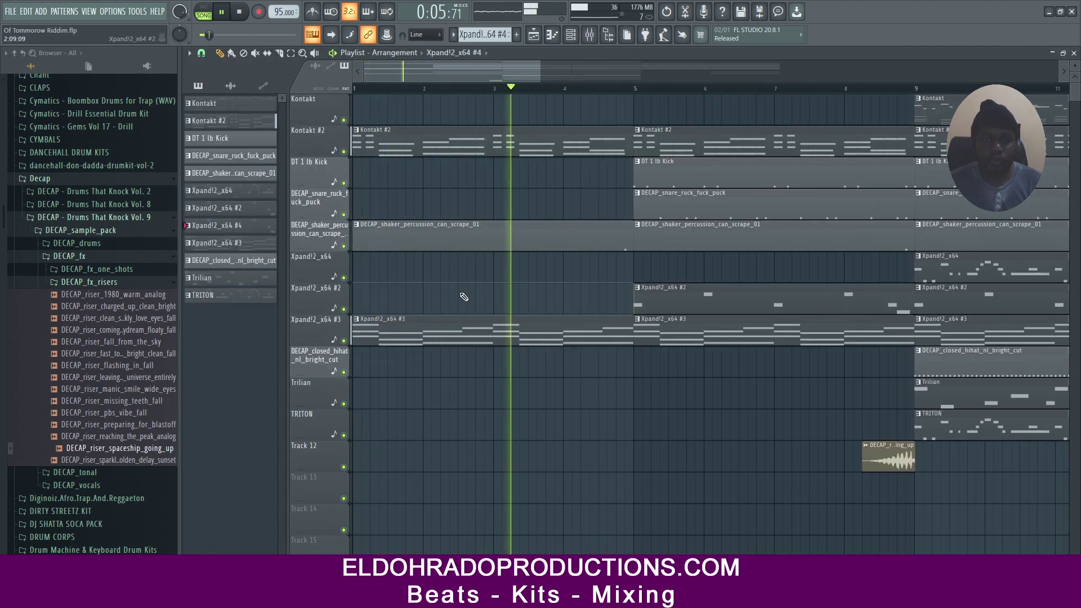
{"action": "double_click", "coordinate": [428, 307]}
{"action": "key", "text": "space"}
{"action": "left_click", "coordinate": [339, 189]}
{"action": "key", "text": "space"}
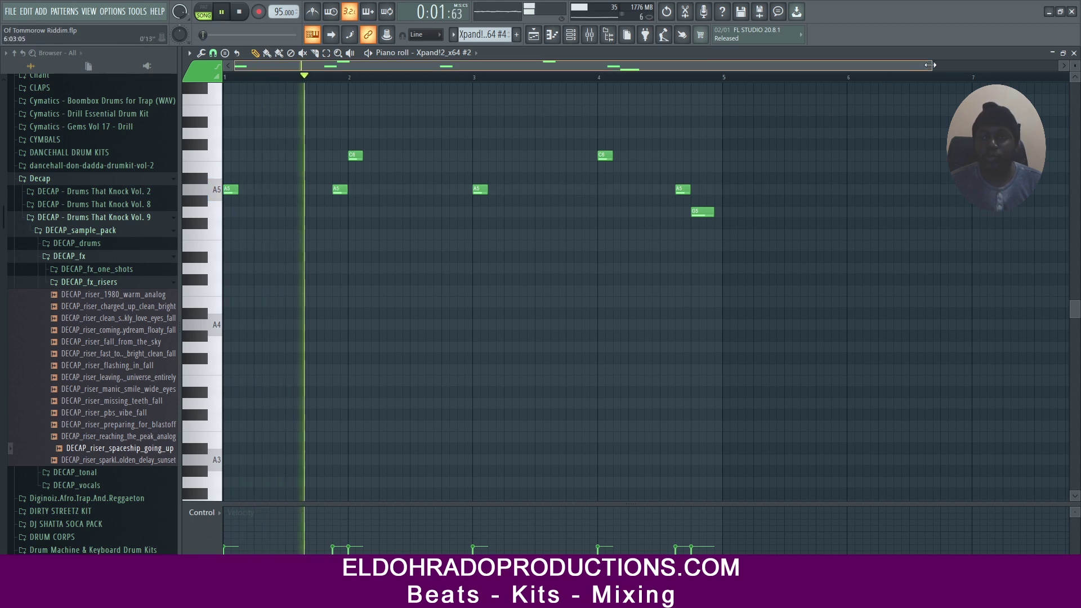
- Add a short G5 note just before bar 3 of the unique Xpand!2 pattern and play it back
{"action": "scroll", "coordinate": [339, 190], "scroll_direction": "up", "scroll_amount": 2}
{"action": "left_click", "coordinate": [582, 155]}
{"action": "key", "text": "space"}
{"action": "left_click_drag", "start_coordinate": [582, 154], "coordinate": [584, 212]}
{"action": "key", "text": "space"}
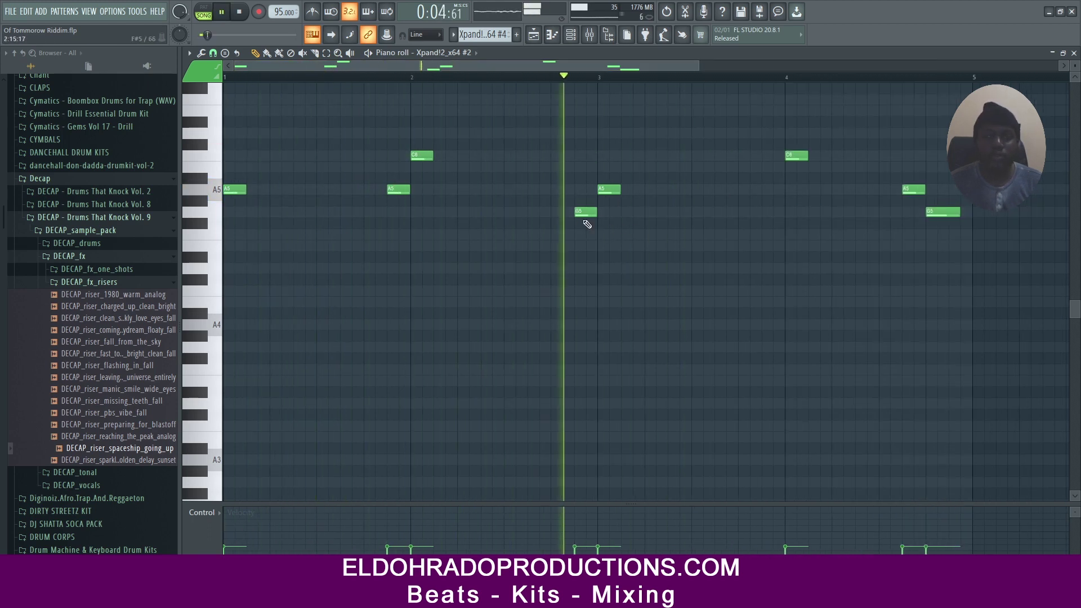
{"action": "key", "text": "space"}
{"action": "key", "text": "space"}
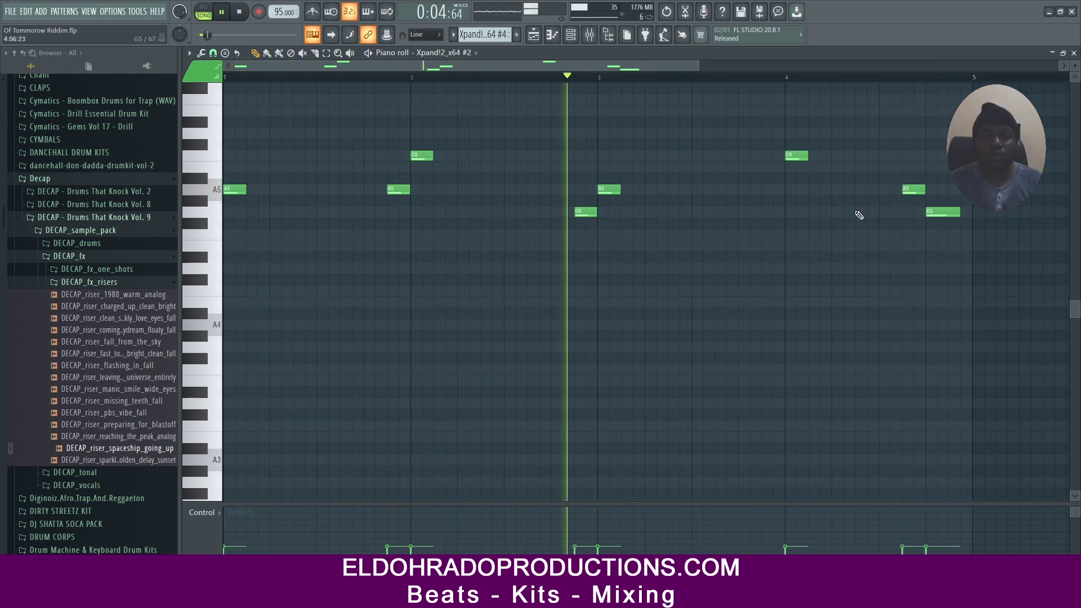
- Try a note in the gap of bar 4 and settle on a short A5 at 4:07, two steps before the existing A5
{"action": "left_click", "coordinate": [873, 191]}
{"action": "key", "text": "space"}
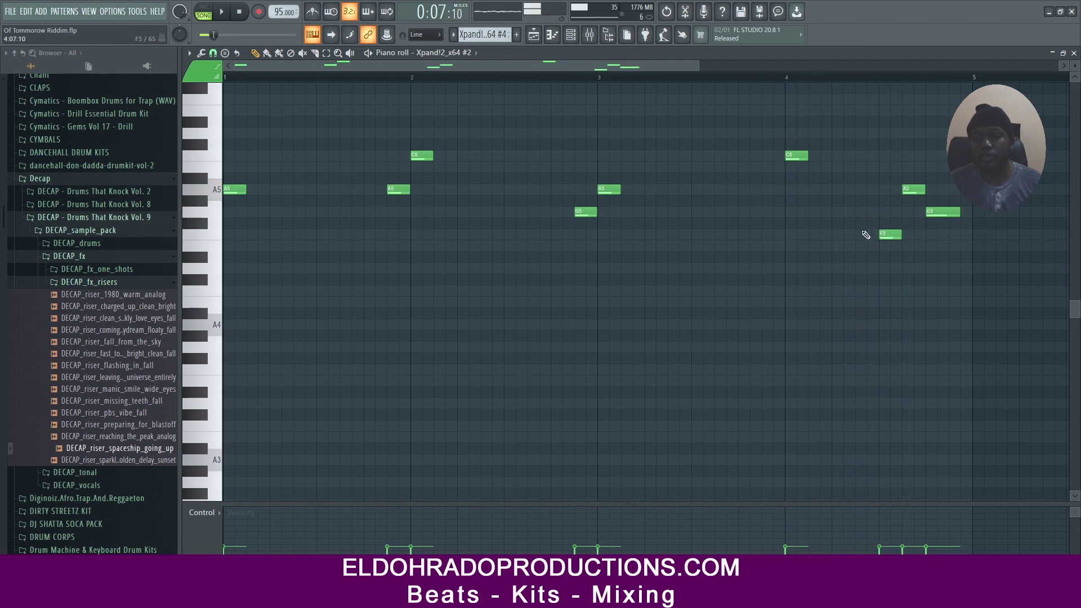
{"action": "left_click_drag", "start_coordinate": [851, 155], "coordinate": [862, 188]}
{"action": "key", "text": "space"}
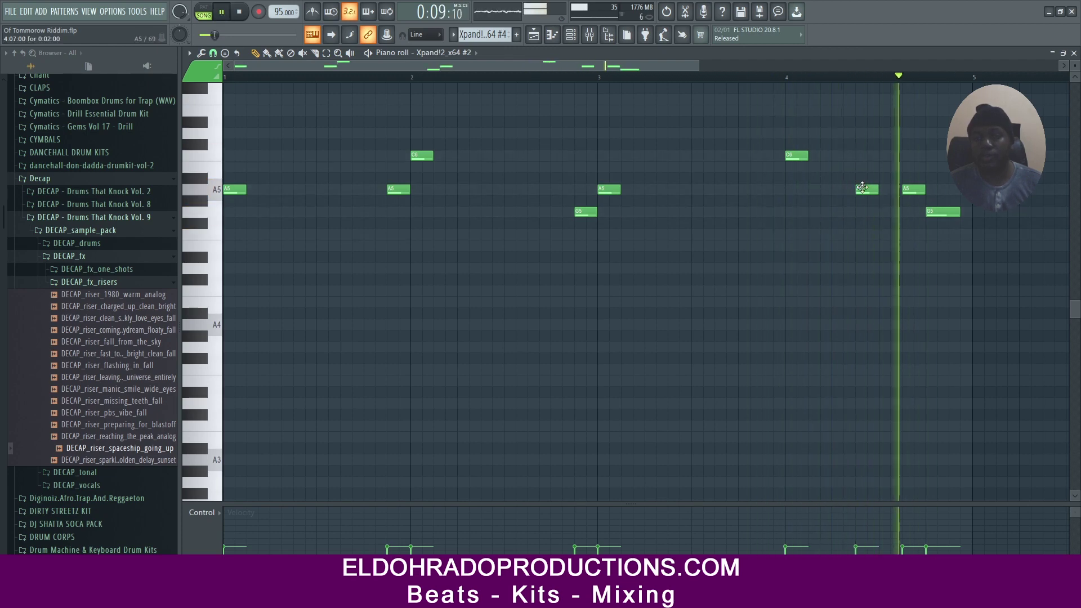
- Return to the playlist and change the source pattern of the Xpand!2_x64 #2 clip at bar 5 to Xpand!2_x64 #4
{"action": "left_click", "coordinate": [1074, 53]}
{"action": "left_click", "coordinate": [638, 288]}
{"action": "mouse_move", "coordinate": [682, 319]}
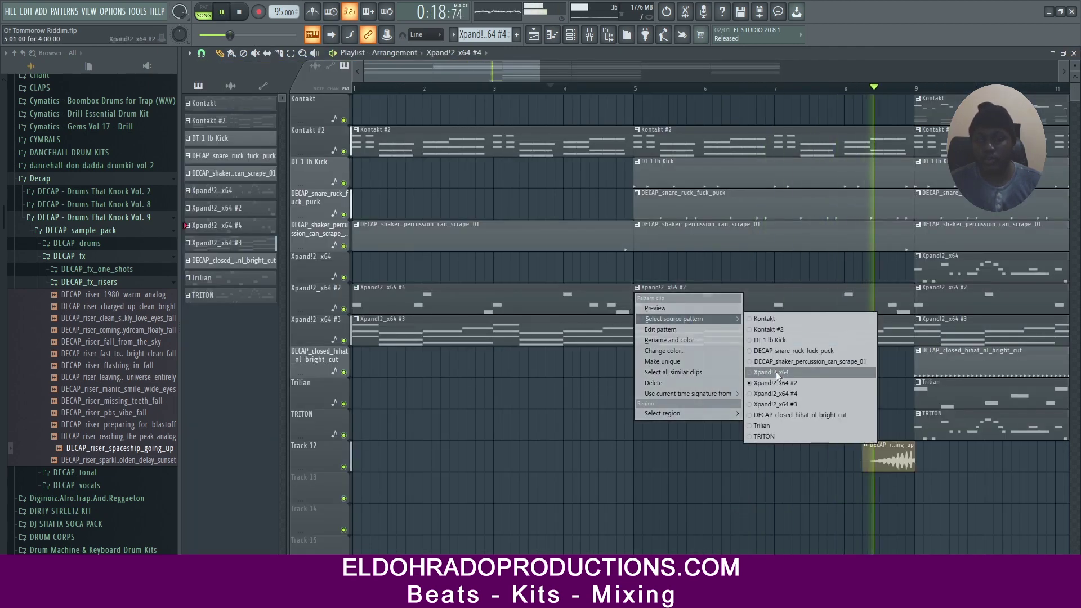
{"action": "left_click", "coordinate": [775, 393]}
- Select all clips in bars 9 to 24 and duplicate them to bars 25 to 40
{"action": "left_click_drag", "start_coordinate": [541, 71], "coordinate": [904, 71]}
{"action": "scroll", "coordinate": [749, 104], "scroll_direction": "down", "scroll_amount": 1}
{"action": "left_click_drag", "start_coordinate": [868, 498], "coordinate": [877, 132]}
{"action": "left_click_drag", "start_coordinate": [702, 71], "coordinate": [892, 71]}
{"action": "key", "text": "ctrl+d"}
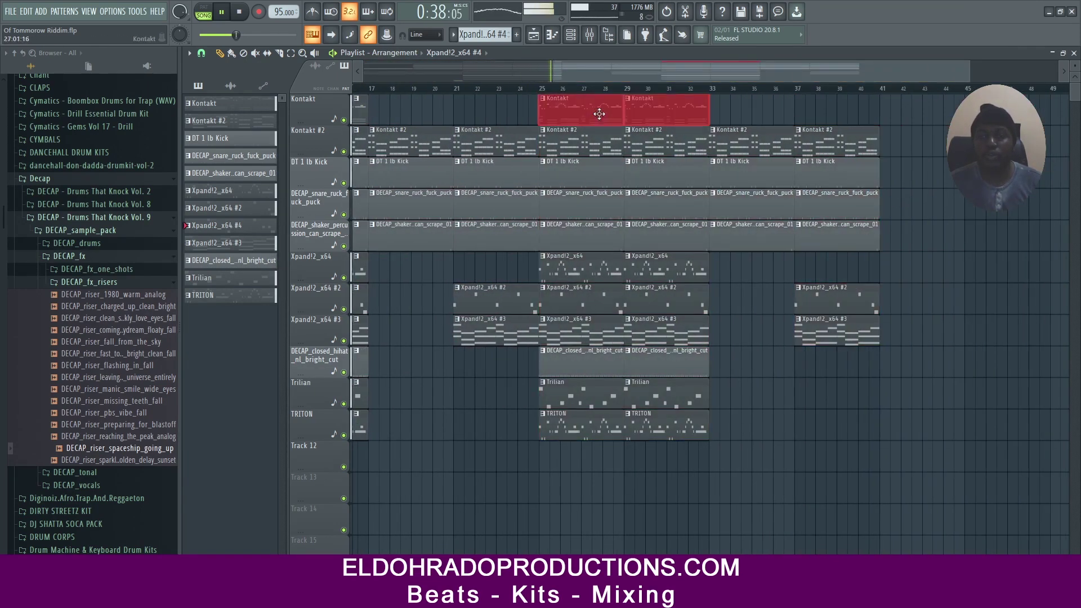
- Copy the two Kontakt clips from bars 25 to 32 into bars 33 to 40 and delete the kick clips there
{"action": "left_click_drag", "start_coordinate": [600, 114], "coordinate": [769, 114]}
{"action": "right_click", "coordinate": [752, 172]}
{"action": "right_click", "coordinate": [837, 172]}
{"action": "left_click_drag", "start_coordinate": [593, 75], "coordinate": [514, 75]}
- Change the source pattern of the Xpand!2_x64 #2 clip at bar 21 to Xpand!2_x64 #4
{"action": "scroll", "coordinate": [620, 94], "scroll_direction": "down", "scroll_amount": 2}
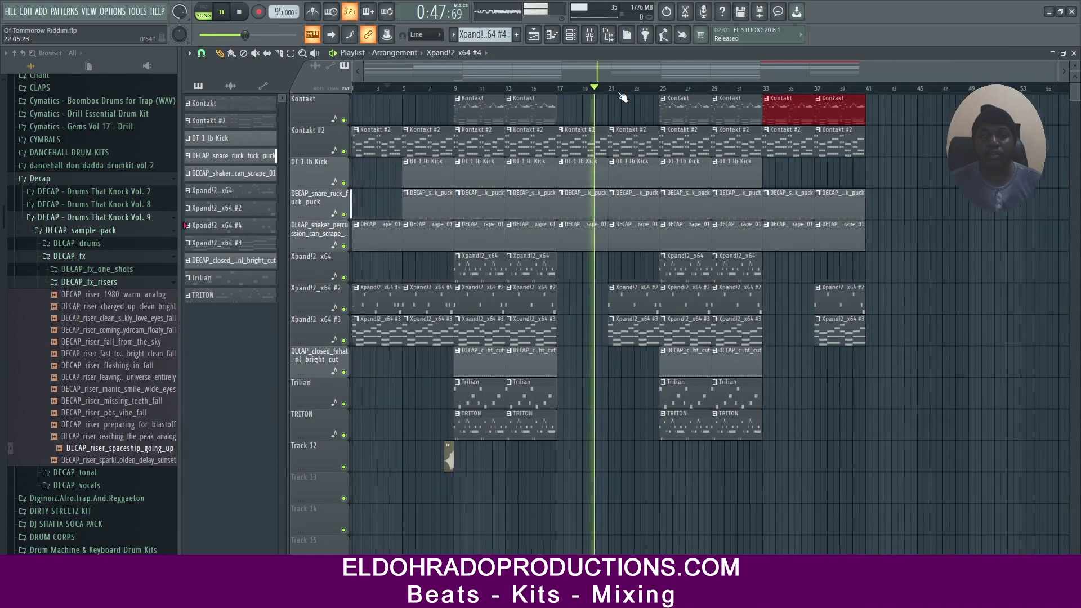
{"action": "right_click", "coordinate": [611, 295]}
{"action": "mouse_move", "coordinate": [664, 319]}
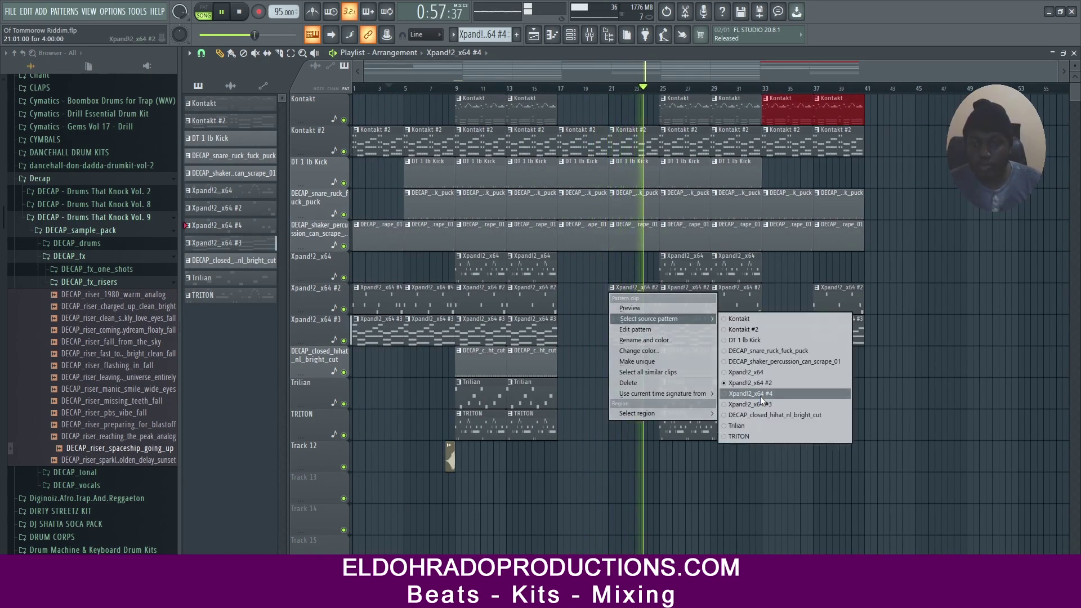
{"action": "left_click", "coordinate": [761, 395]}
- Change the source pattern of the Xpand!2_x64 #2 clip at bar 37 to Xpand!2_x64 #4
{"action": "scroll", "coordinate": [651, 90], "scroll_direction": "up", "scroll_amount": 4}
{"action": "scroll", "coordinate": [650, 90], "scroll_direction": "down", "scroll_amount": 2}
{"action": "right_click", "coordinate": [959, 294]}
{"action": "mouse_move", "coordinate": [991, 319]}
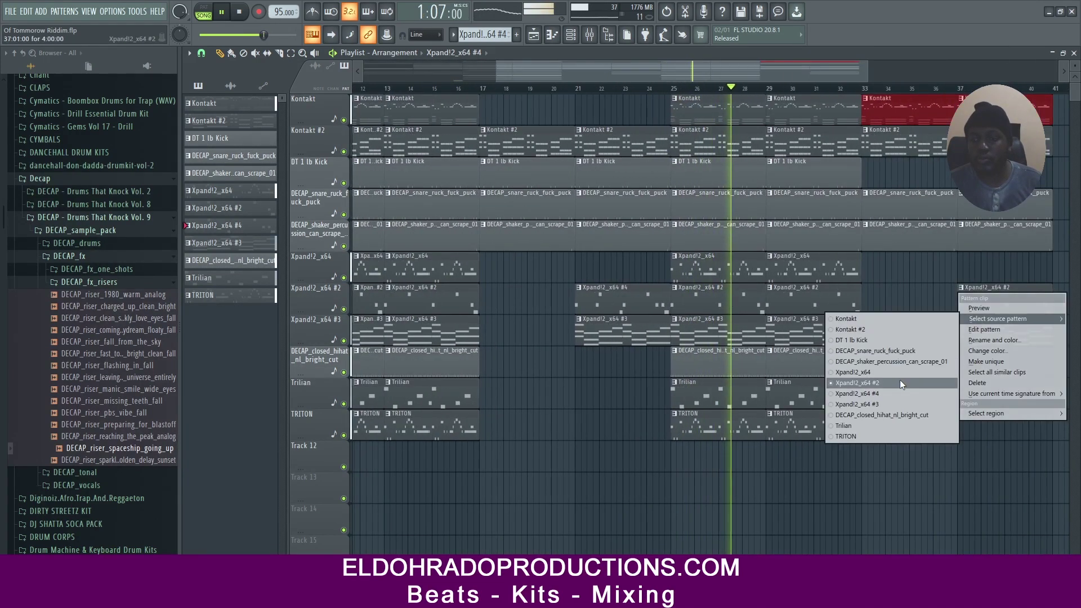
{"action": "left_click", "coordinate": [894, 394]}
- In the Trilian pattern's piano roll, extend the last G4 note nearly to the end of bar 4 and lengthen the bar 2 G4 slightly
{"action": "scroll", "coordinate": [806, 90], "scroll_direction": "down", "scroll_amount": 2}
{"action": "double_click", "coordinate": [585, 394]}
{"action": "left_click", "coordinate": [206, 35]}
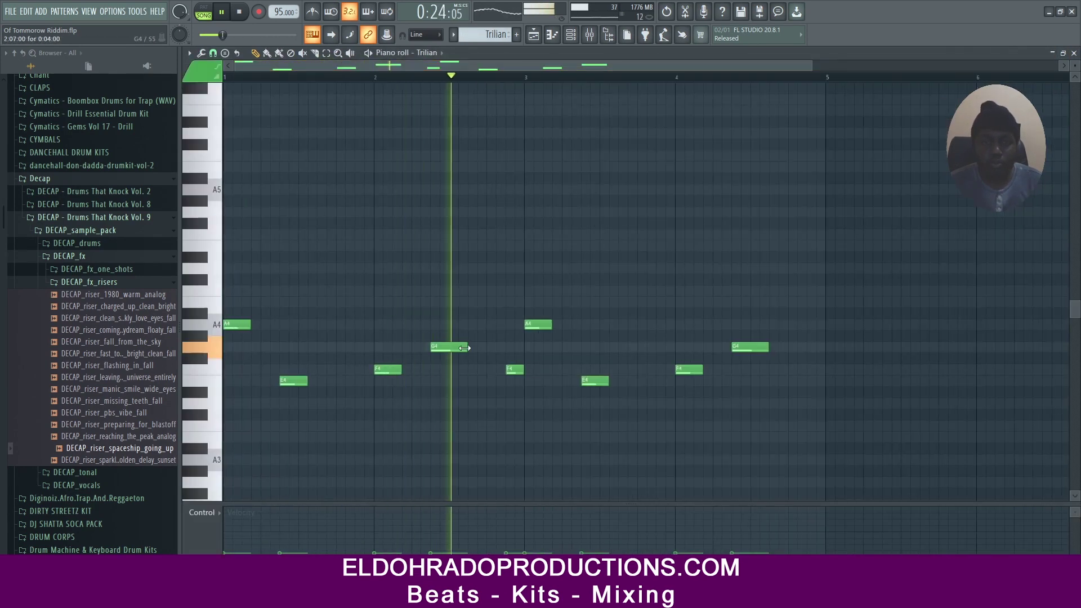
{"action": "left_click_drag", "start_coordinate": [467, 347], "coordinate": [496, 347]}
{"action": "key", "text": "ctrl+z"}
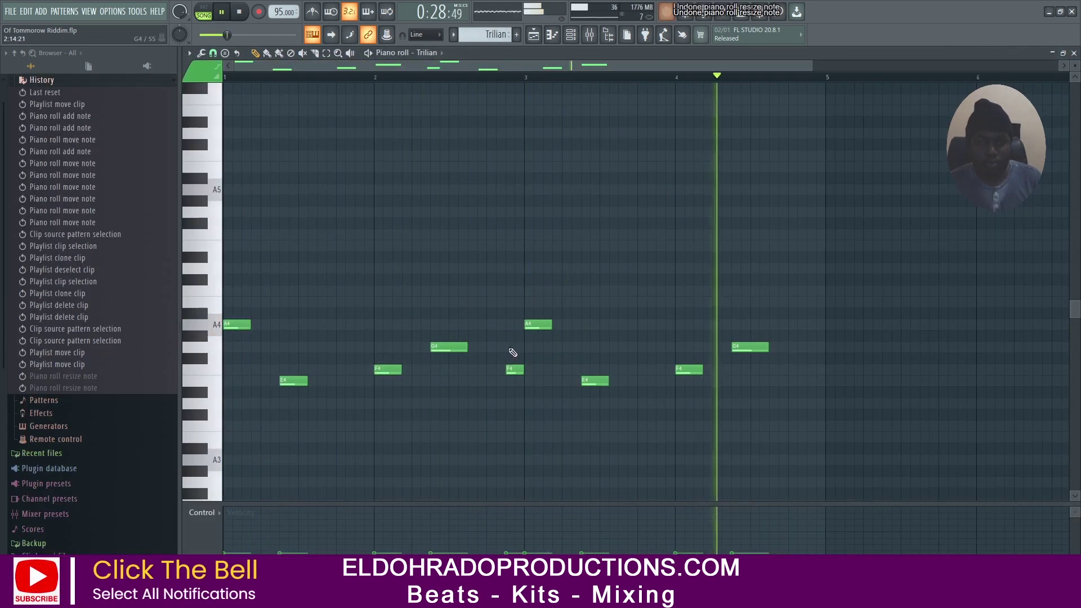
{"action": "key", "text": "space"}
{"action": "left_click_drag", "start_coordinate": [769, 347], "coordinate": [817, 347]}
{"action": "key", "text": "space"}
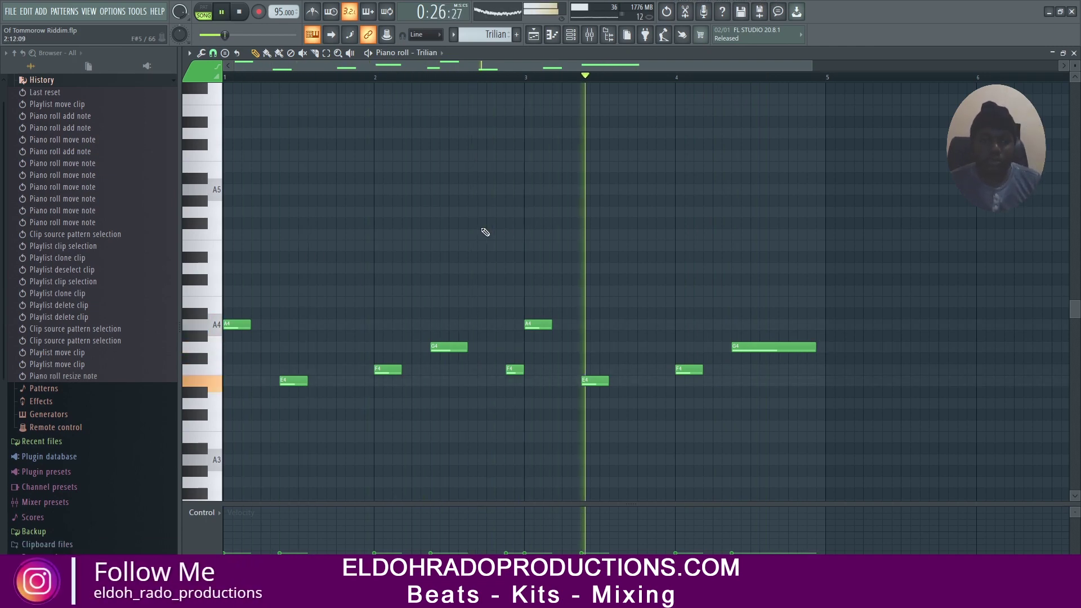
{"action": "left_click_drag", "start_coordinate": [823, 350], "coordinate": [812, 349]}
{"action": "left_click_drag", "start_coordinate": [473, 353], "coordinate": [491, 354]}
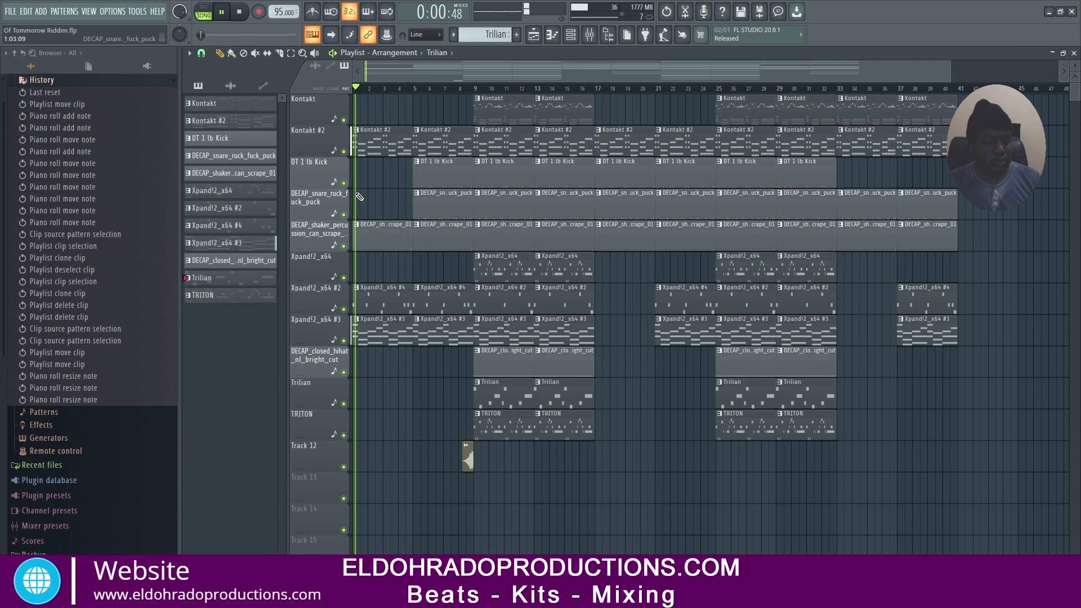
- Duplicate all pattern clips in bars 9 to 32 to bars 41 to 64
{"action": "scroll", "coordinate": [867, 96], "scroll_direction": "down", "scroll_amount": 1}
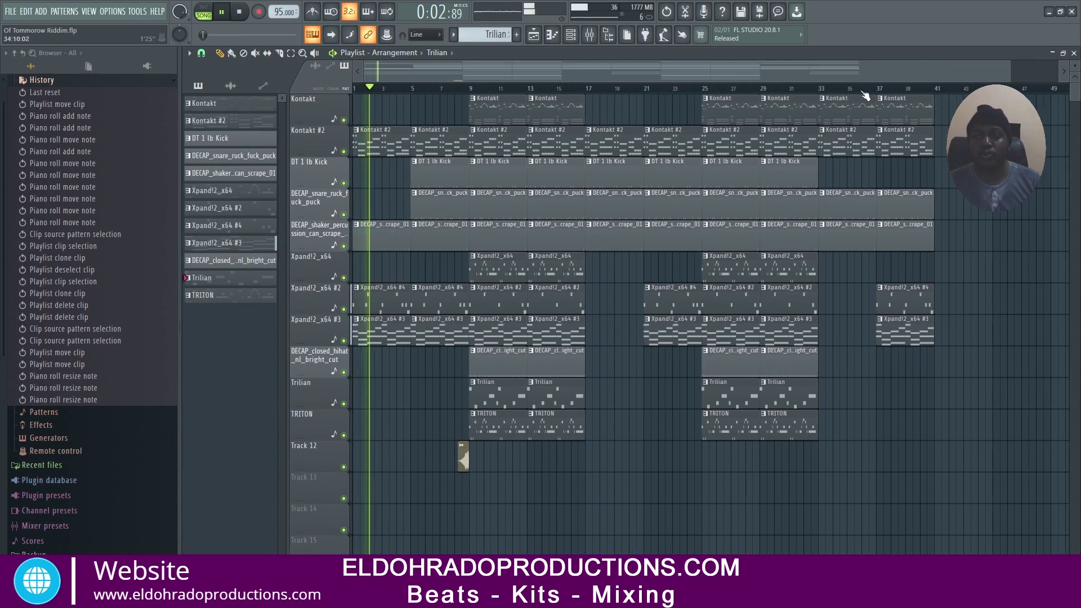
{"action": "mouse_move", "coordinate": [748, 462]}
{"action": "left_mouse_down"}
{"action": "mouse_move", "coordinate": [642, 108]}
{"action": "mouse_move", "coordinate": [466, 113]}
{"action": "mouse_move", "coordinate": [875, 116]}
{"action": "left_mouse_up"}
{"action": "left_click_drag", "start_coordinate": [701, 73], "coordinate": [896, 86]}
- Duplicate the Kontakt, Kontakt #2, Xpand!2, closed hi-hat, Trilian and TRITON clips of bars 57 to 64 to bars 65 to 72
{"action": "left_click_drag", "start_coordinate": [905, 111], "coordinate": [800, 107], "text": "ctrl"}
{"action": "left_click_drag", "start_coordinate": [800, 107], "coordinate": [902, 108], "text": "shift"}
{"action": "mouse_move", "coordinate": [909, 142]}
{"action": "left_mouse_down", "text": "ctrl"}
{"action": "mouse_move", "coordinate": [789, 137]}
{"action": "mouse_move", "coordinate": [891, 138]}
{"action": "left_mouse_up", "text": "ctrl"}
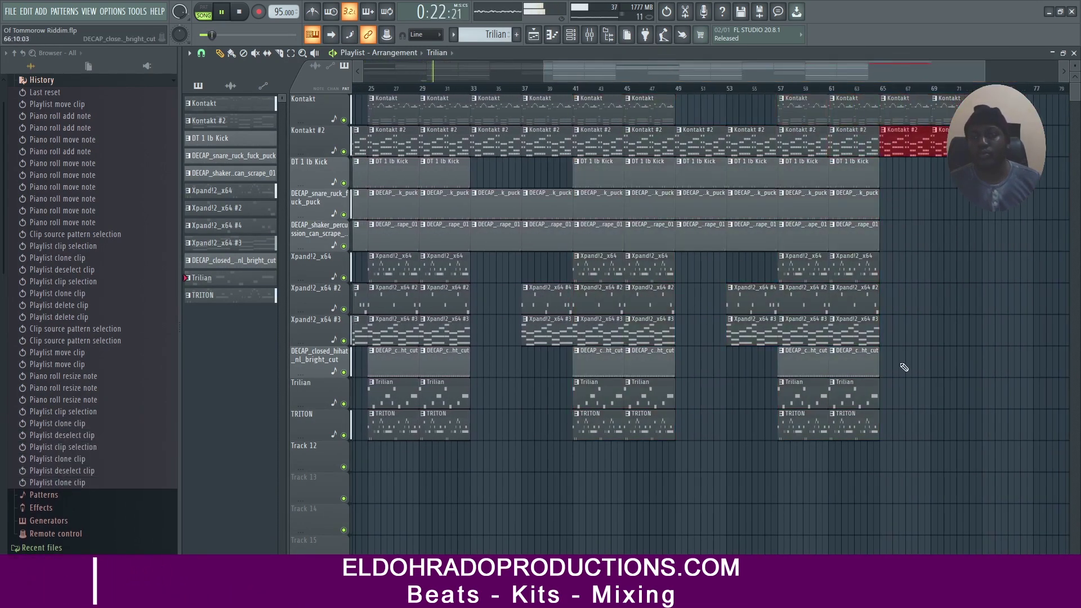
{"action": "left_click_drag", "start_coordinate": [908, 472], "coordinate": [789, 268], "text": "ctrl"}
{"action": "mouse_move", "coordinate": [788, 268]}
{"action": "left_mouse_down", "text": "shift"}
{"action": "mouse_move", "coordinate": [892, 271]}
{"action": "mouse_move", "coordinate": [868, 174]}
{"action": "left_mouse_up", "text": "shift"}
- Copy one set of kick, snare and shaker clips to bars 69 to 72, leaving bars 65 to 68 without them
{"action": "left_click", "coordinate": [952, 465], "text": "ctrl"}
{"action": "right_click", "coordinate": [954, 425]}
{"action": "key", "text": "ctrl+z"}
{"action": "left_click_drag", "start_coordinate": [868, 174], "coordinate": [970, 174], "text": "shift"}
- Create an empty pattern named End and place its clip at bar 73 on the DECAP snare track
{"action": "left_click_drag", "start_coordinate": [736, 73], "coordinate": [911, 73]}
{"action": "left_click", "coordinate": [485, 35]}
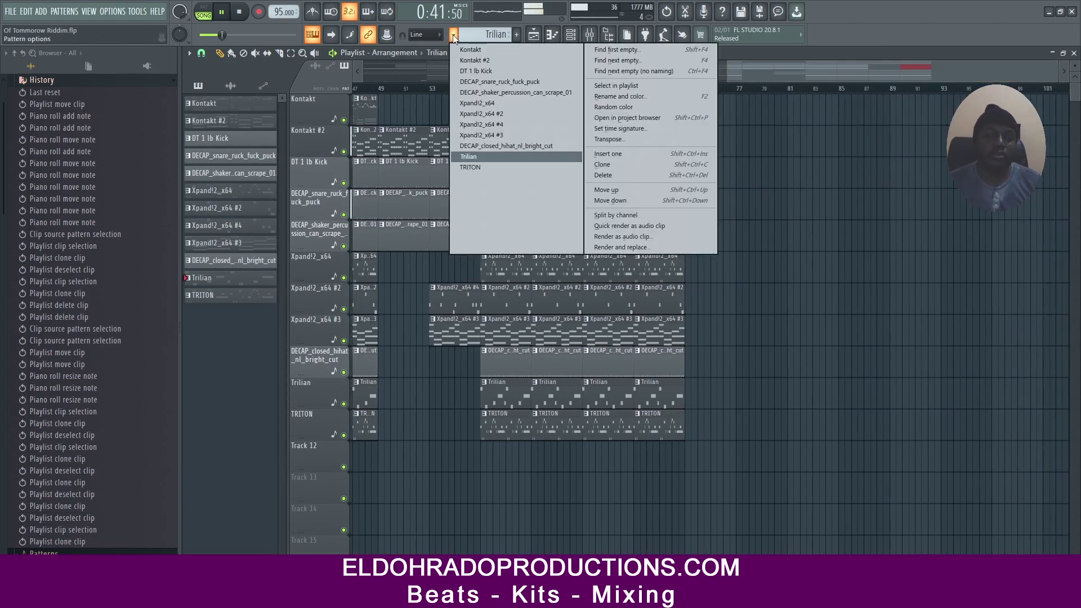
{"action": "left_click", "coordinate": [597, 74]}
{"action": "type", "text": "End"}
{"action": "left_click", "coordinate": [811, 324]}
{"action": "key", "text": "Return"}
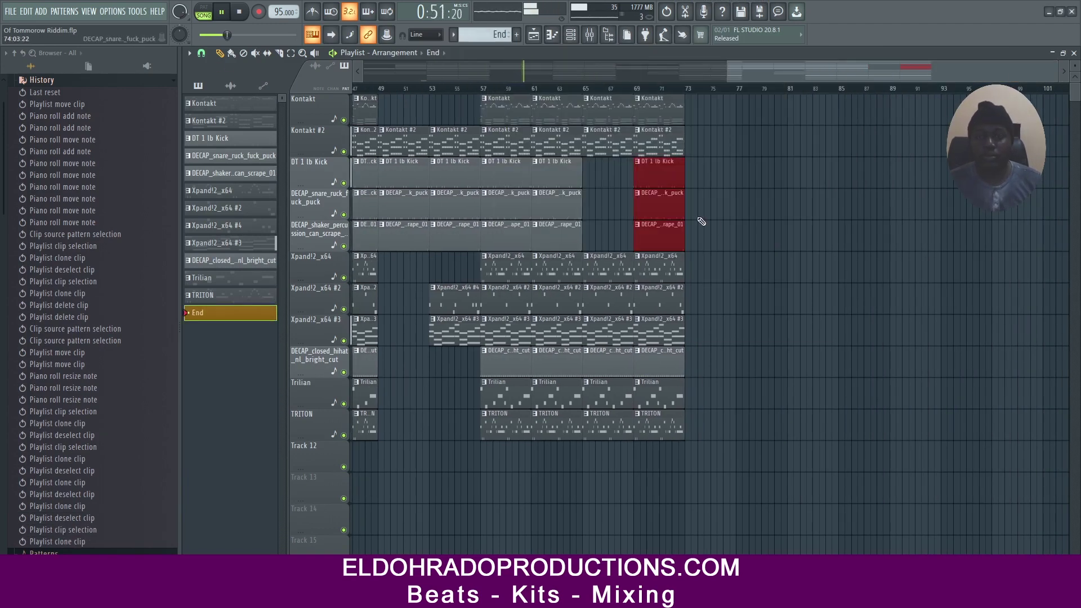
{"action": "left_click", "coordinate": [690, 205]}
{"action": "scroll", "coordinate": [696, 220], "scroll_direction": "down", "scroll_amount": 4, "text": "ctrl"}
{"action": "scroll", "coordinate": [360, 220], "scroll_direction": "up", "scroll_amount": 3, "text": "ctrl"}
{"action": "scroll", "coordinate": [703, 338], "scroll_direction": "down", "scroll_amount": 2, "text": "ctrl"}
{"action": "scroll", "coordinate": [558, 89], "scroll_direction": "up", "scroll_amount": 5}
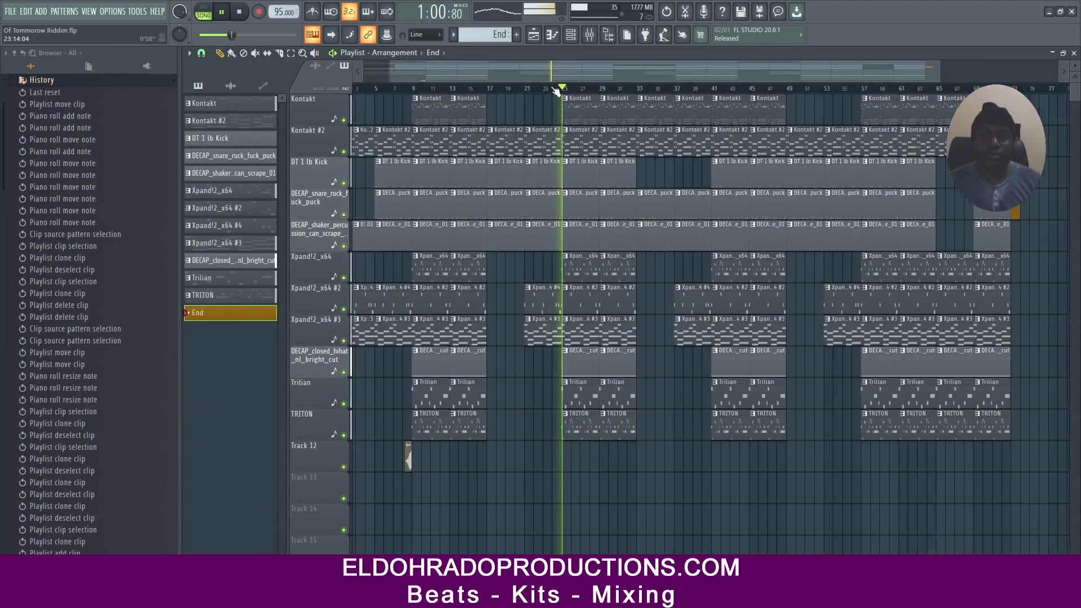
{"action": "scroll", "coordinate": [558, 89], "scroll_direction": "down", "scroll_amount": 4}
- In the mixer, set the Insert 11 volume to about -4.5 dB and raise the Kontakt #2 fader slightly
{"action": "left_click", "coordinate": [589, 34]}
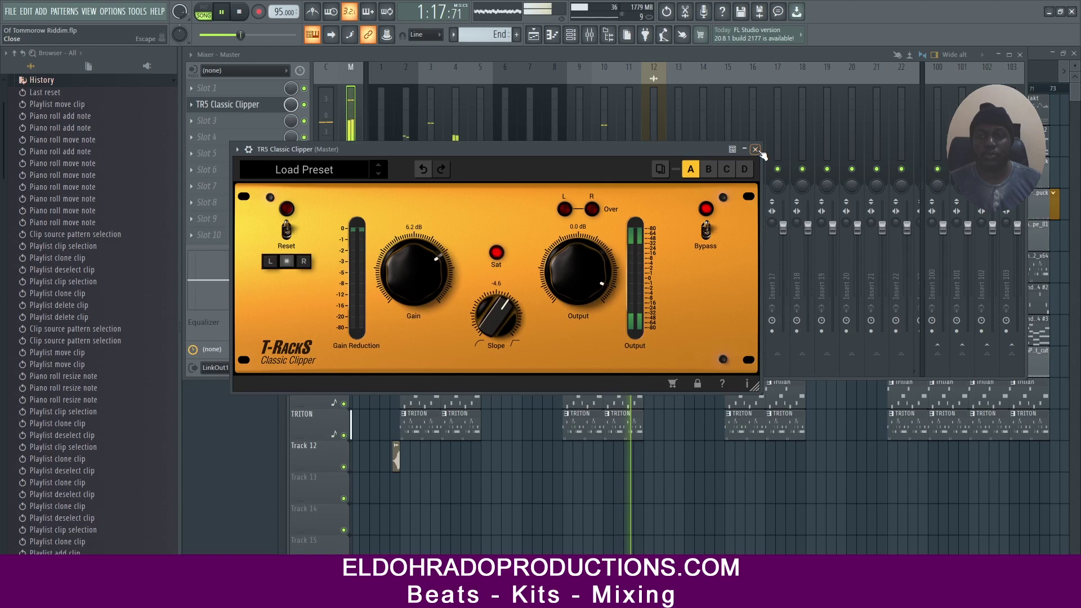
{"action": "left_click", "coordinate": [755, 149]}
{"action": "left_click", "coordinate": [635, 248]}
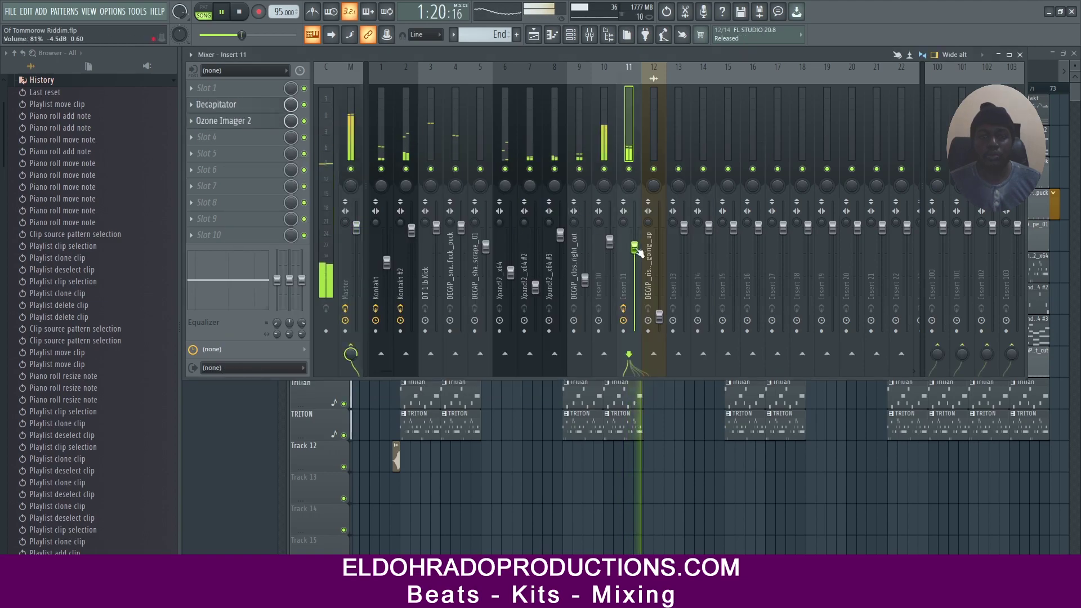
{"action": "left_click", "coordinate": [412, 228]}
{"action": "key", "text": "F9"}
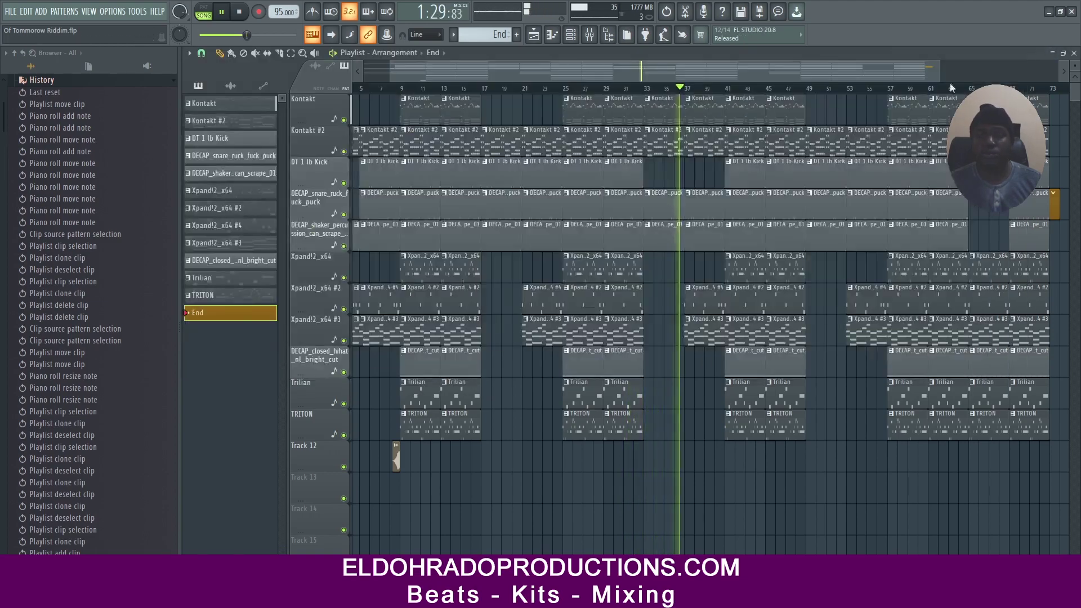
- Trim the Kontakt and Kontakt #2 clips at bar 37 to three and a half bars and play the transition into bar 41
{"action": "left_click", "coordinate": [735, 147]}
{"action": "left_click_drag", "start_coordinate": [734, 147], "coordinate": [733, 112]}
{"action": "left_click_drag", "start_coordinate": [742, 113], "coordinate": [722, 110]}
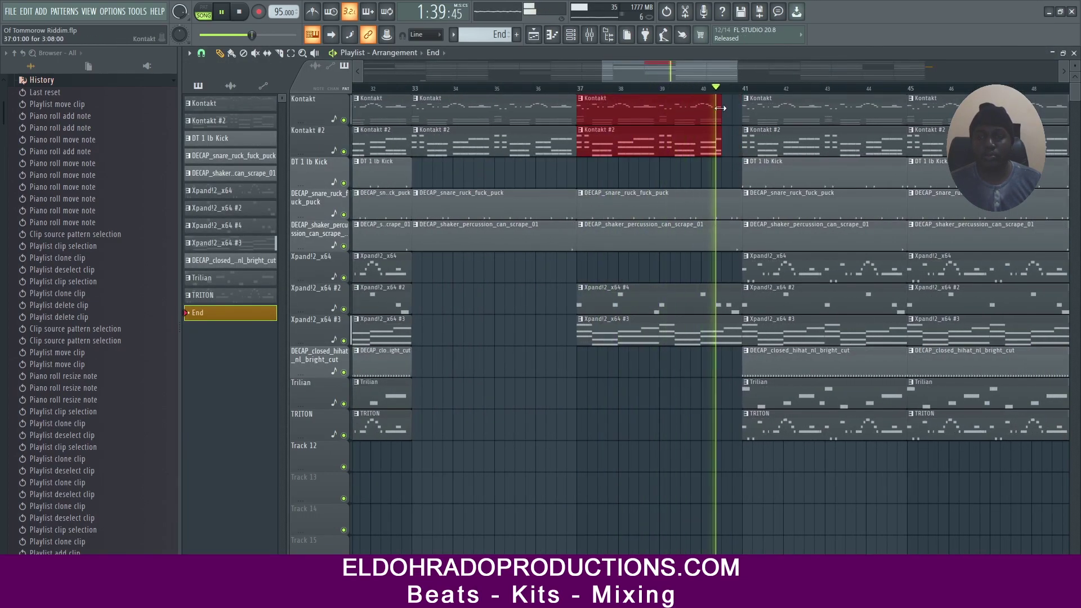
{"action": "key", "text": "space"}
{"action": "left_click", "coordinate": [711, 89]}
{"action": "key", "text": "space"}
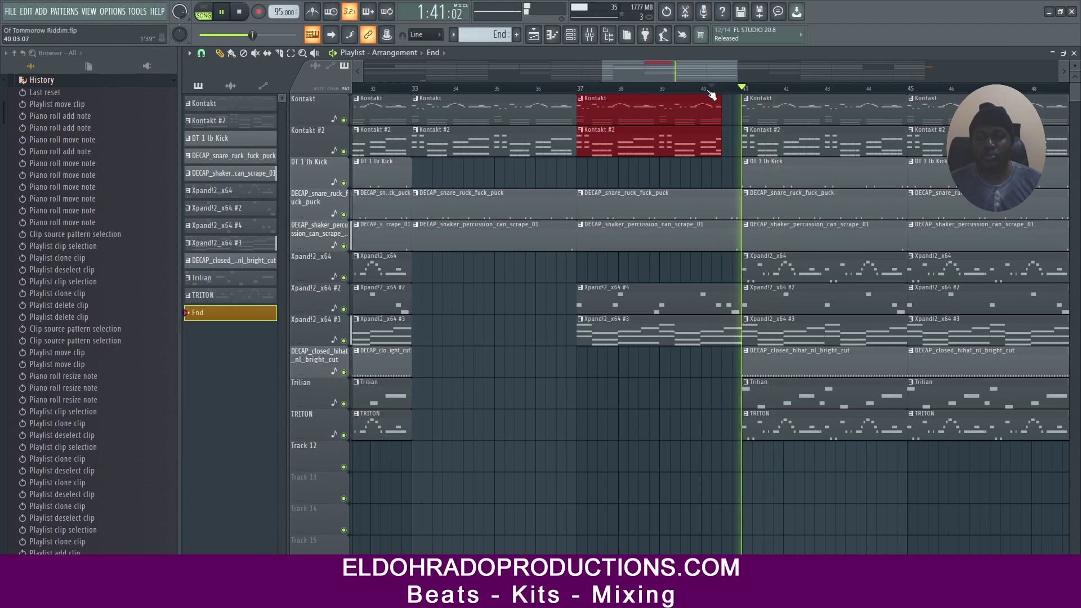
- Delete the shaker clip at bar 37, trim the snare clip there to the middle of bar 40, and replay the transition
{"action": "right_click", "coordinate": [731, 245]}
{"action": "key", "text": "space"}
{"action": "key", "text": "space"}
{"action": "left_click_drag", "start_coordinate": [739, 200], "coordinate": [722, 200]}
{"action": "key", "text": "space"}
{"action": "key", "text": "space"}
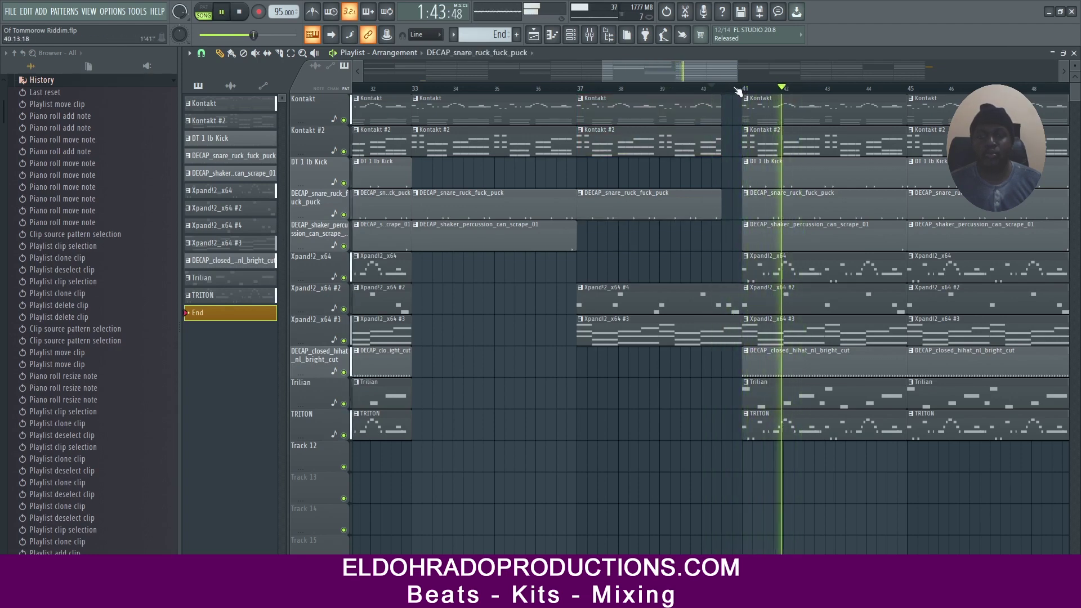
- Play the full arrangement from the start through the End clip and check the mixer levels during playback
{"action": "scroll", "coordinate": [732, 99], "scroll_direction": "down", "scroll_amount": 5}
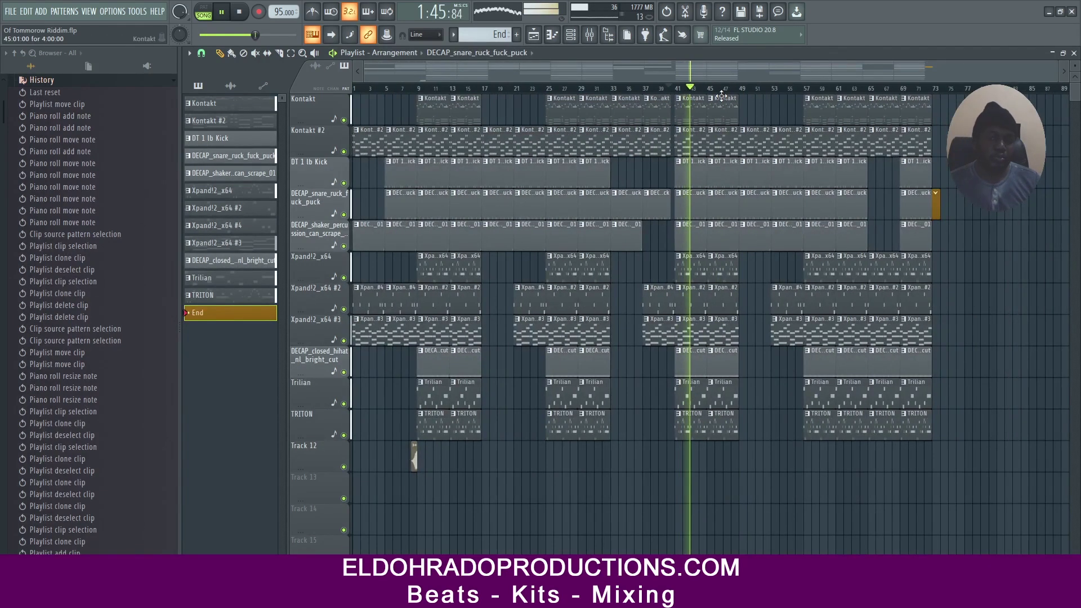
{"action": "left_click", "coordinate": [240, 12]}
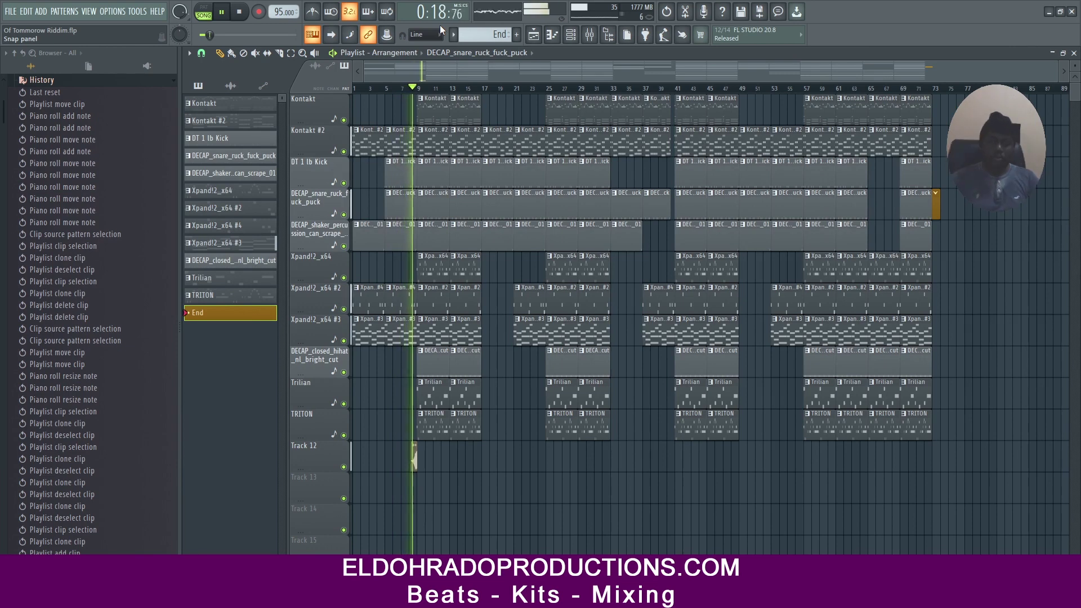
{"action": "left_click", "coordinate": [590, 34]}
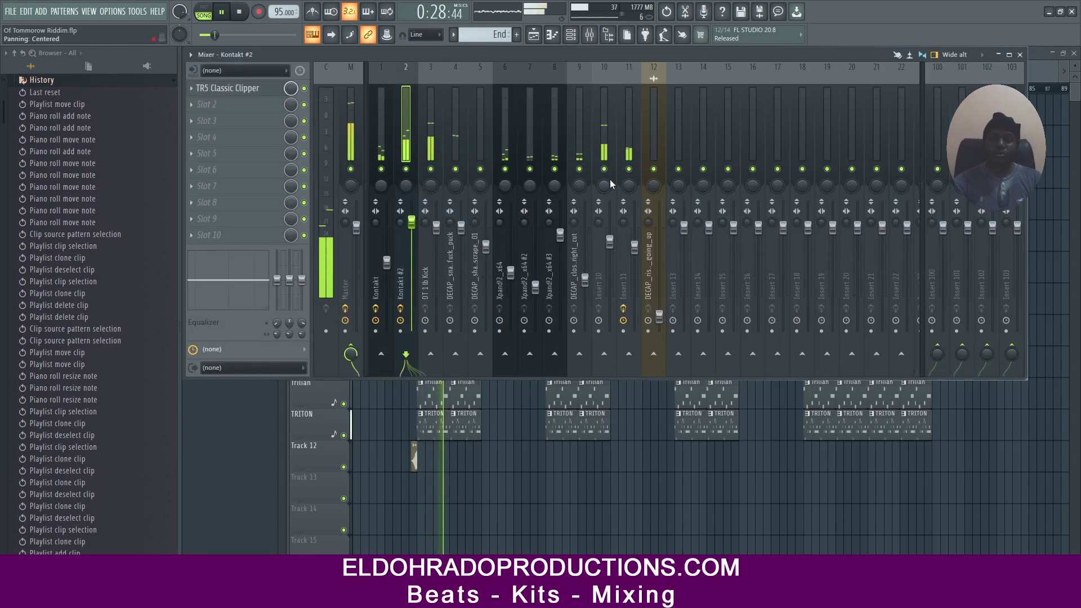
{"action": "left_click", "coordinate": [1020, 54]}
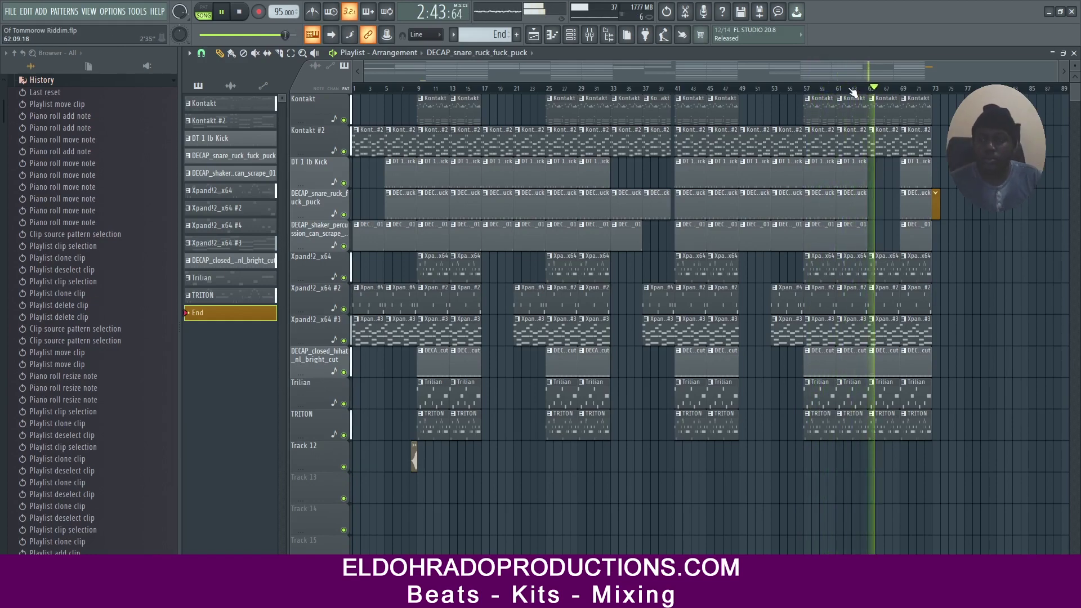
{"action": "scroll", "coordinate": [855, 92], "scroll_direction": "up", "scroll_amount": 3}
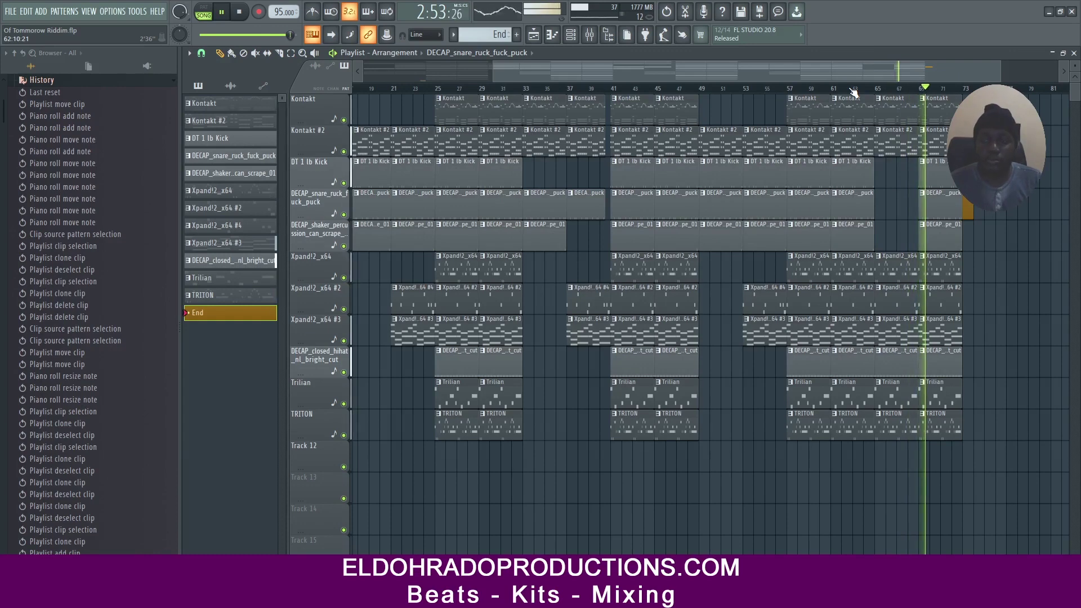
{"action": "scroll", "coordinate": [854, 91], "scroll_direction": "down", "scroll_amount": 3}
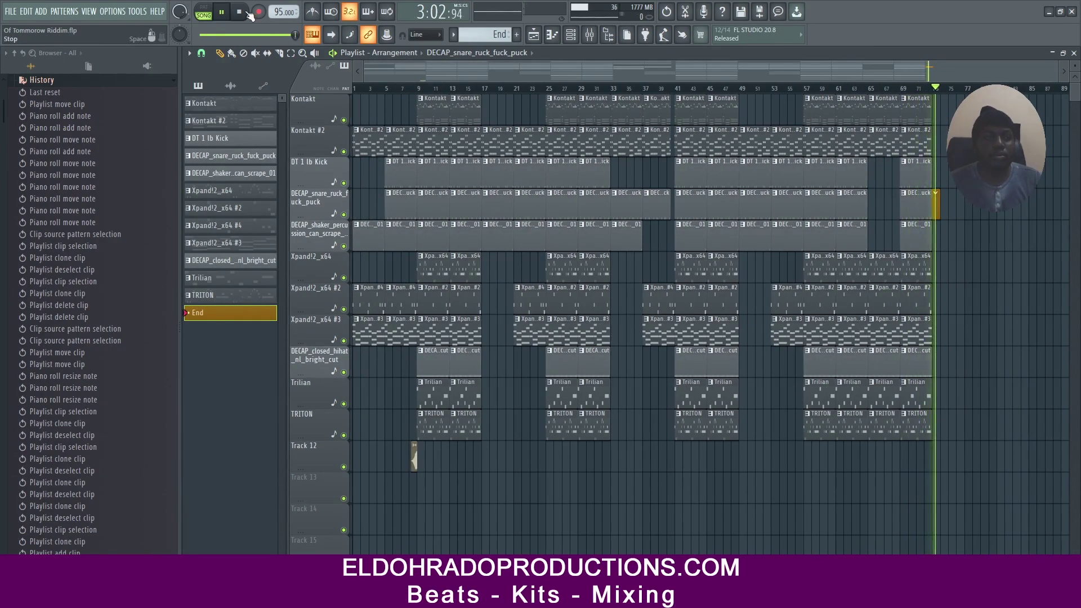